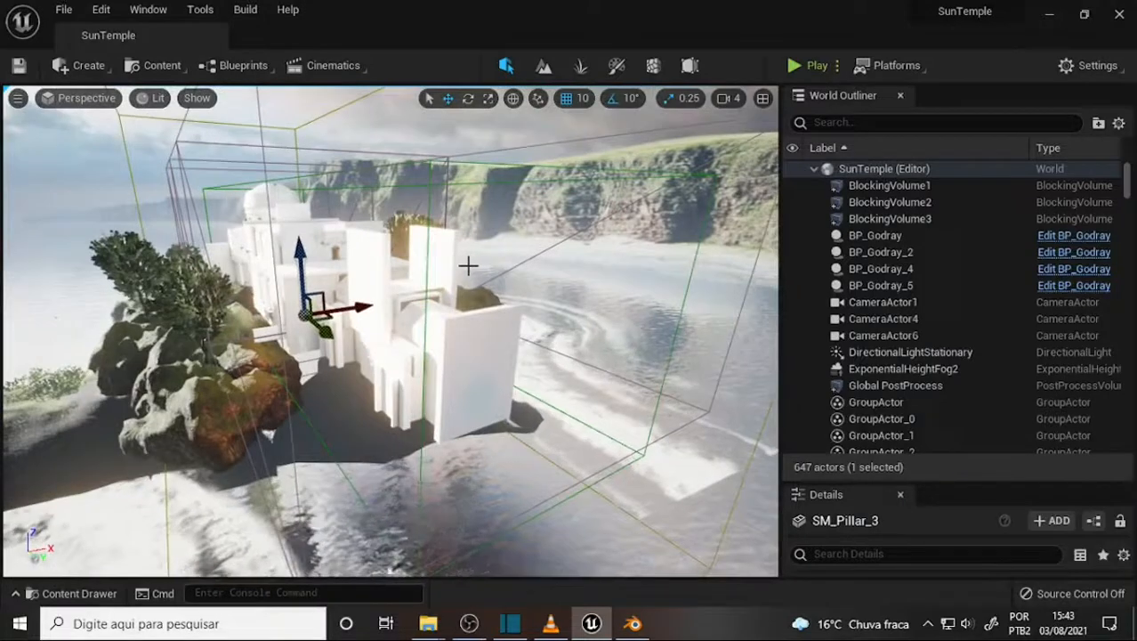
- Switch to Blender and delete the large floor planes surrounding the temple, including UCX_SM_FloorPlane_4
click(633, 623)
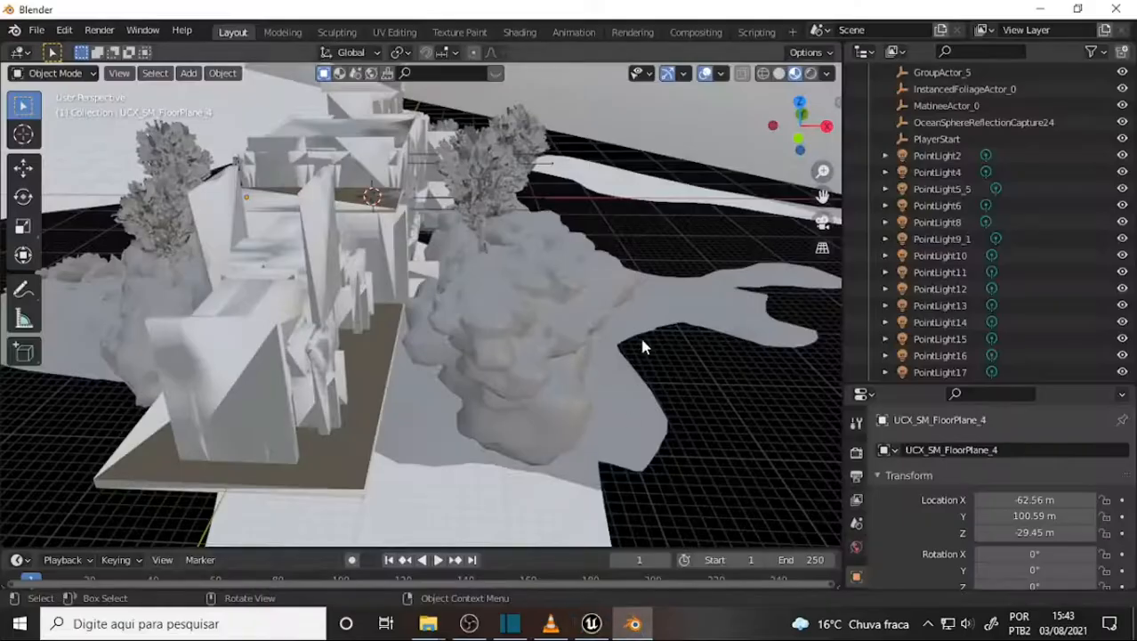
middle_drag(644, 347, 557, 281)
scroll(557, 318, down, 6)
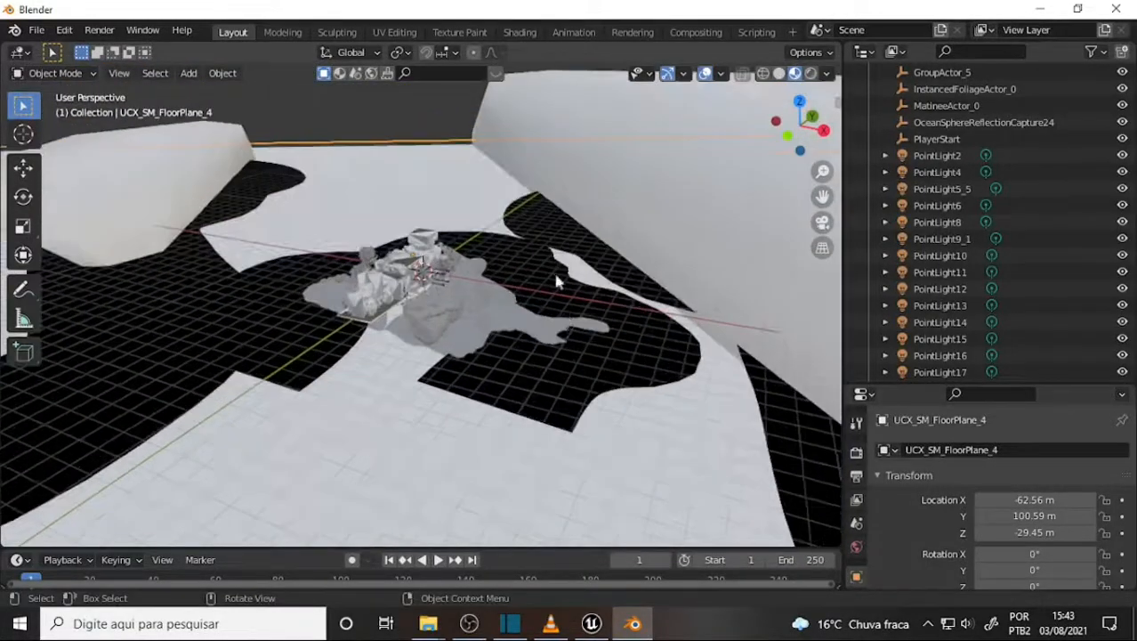
key(Delete)
click(470, 213)
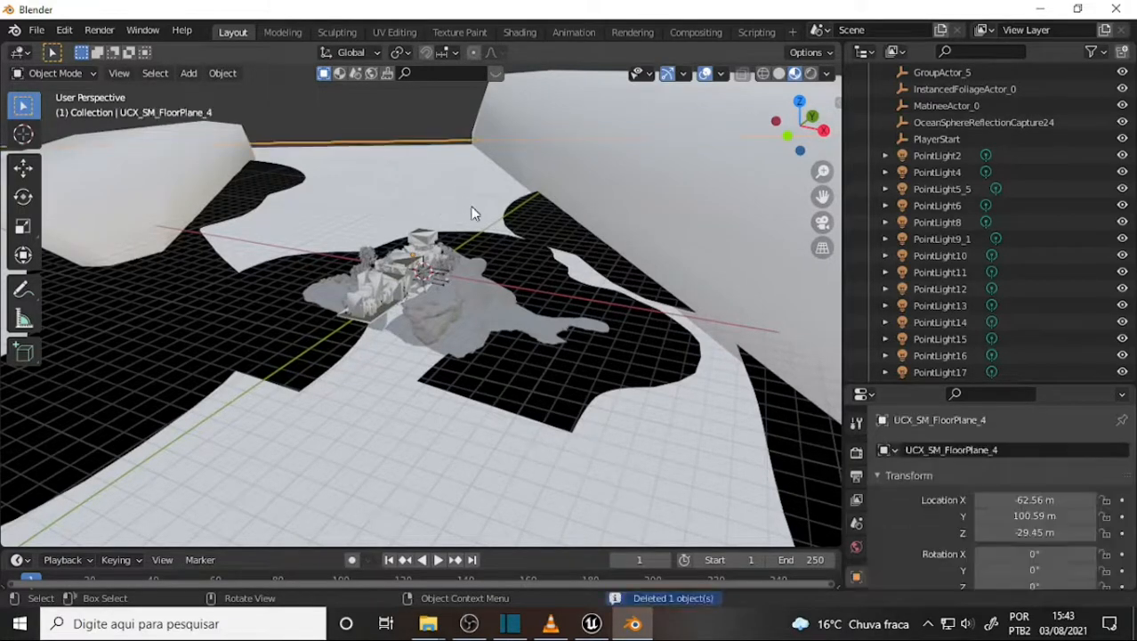
key(Delete)
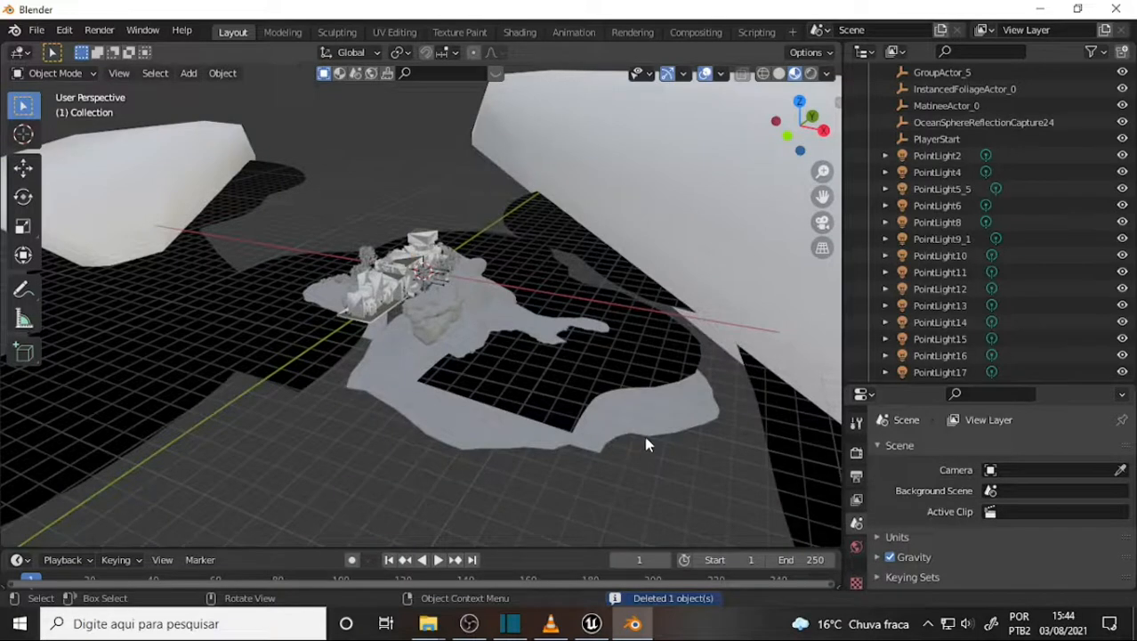
- Delete the pale ground and black shoreline meshes in front of the temple island
click(650, 433)
key(Delete)
click(635, 375)
key(Delete)
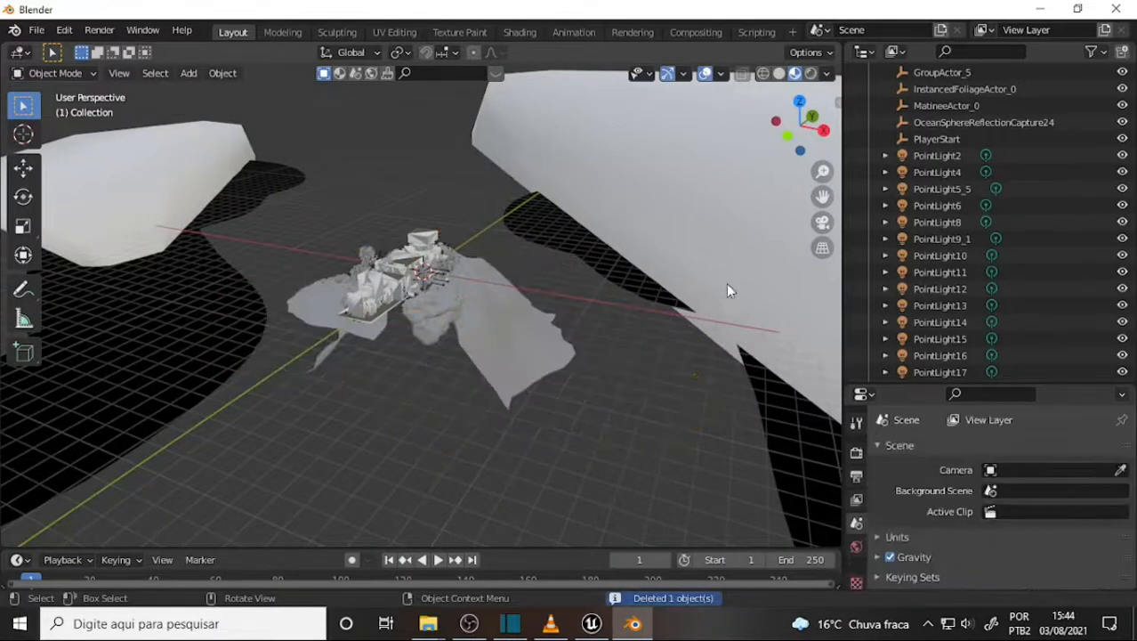
- Delete the large cliff on one side of the temple along with the SM_Waves_6 mesh beneath it
click(727, 282)
key(Delete)
click(720, 197)
key(Delete)
click(671, 165)
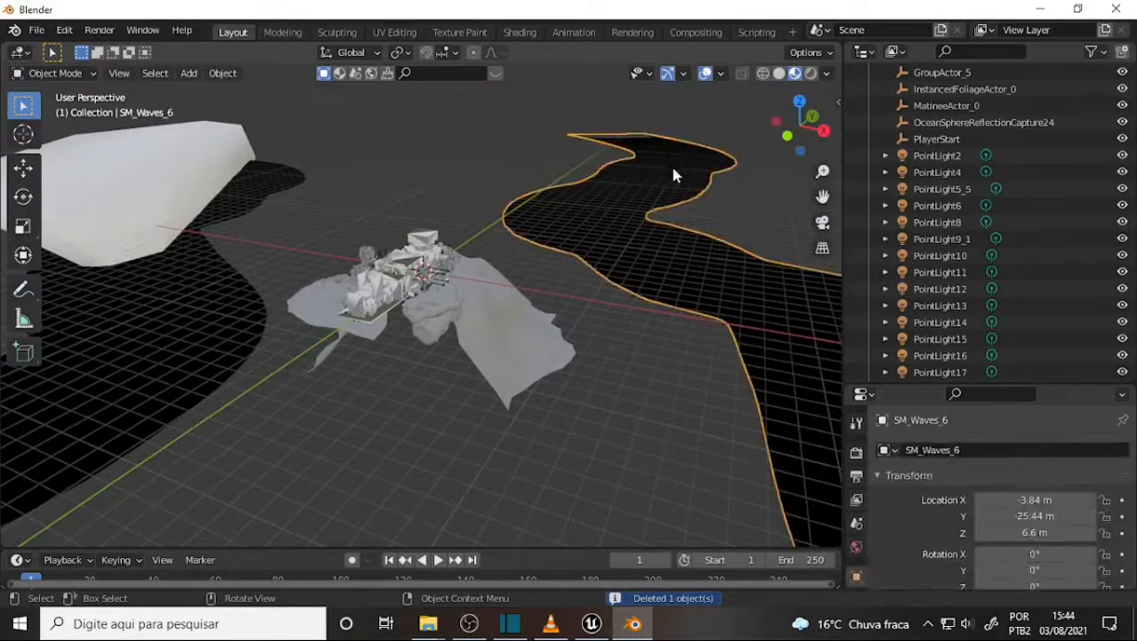
key(Delete)
- Delete the cliff on the opposite side of the temple and its SM_Waves_2 mesh
click(189, 163)
key(Delete)
click(212, 229)
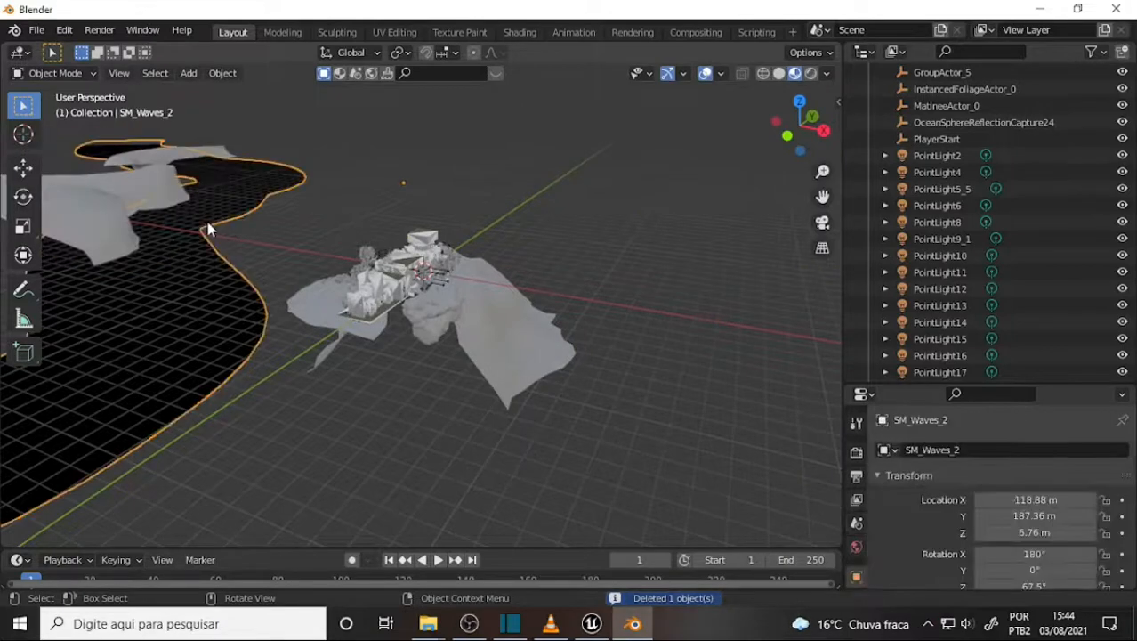
key(Delete)
click(172, 153)
key(Delete)
- Delete the far background mattes on one side of the scene, including UCX_SM_BackGroundMatte_5
scroll(552, 215, down, 15)
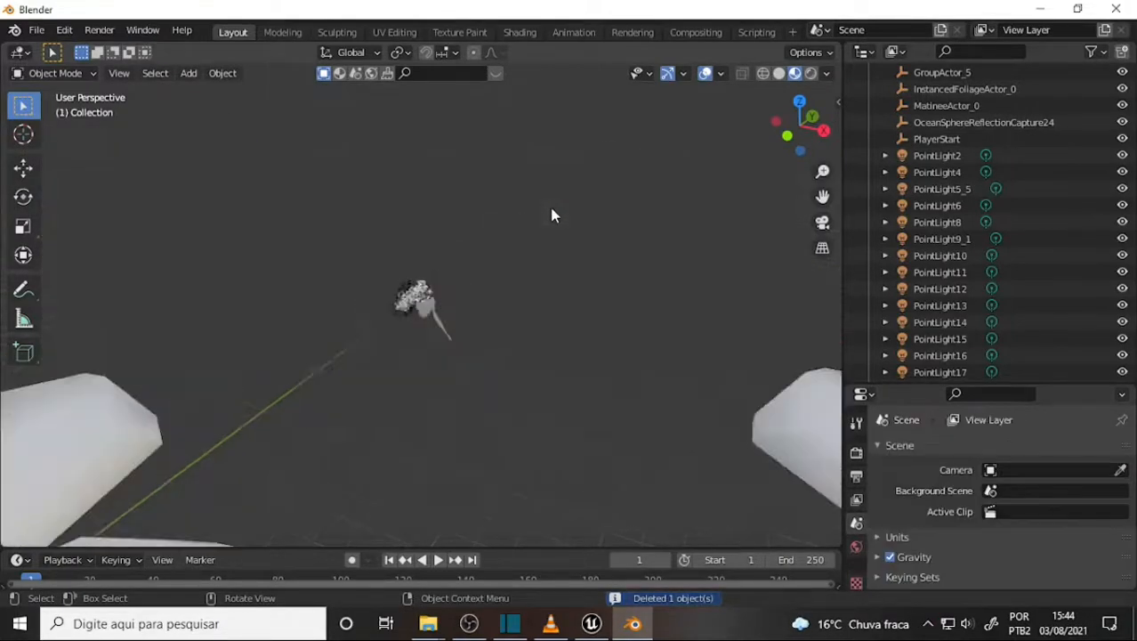
click(92, 401)
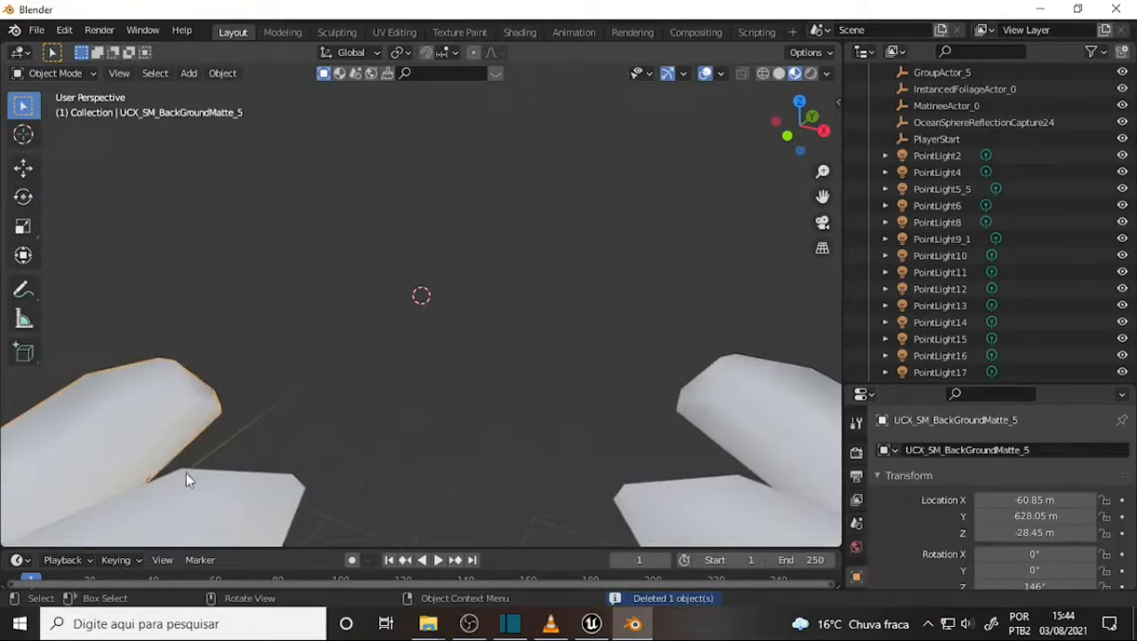
key(Delete)
click(202, 497)
key(Delete)
click(155, 423)
key(Delete)
click(246, 501)
key(Delete)
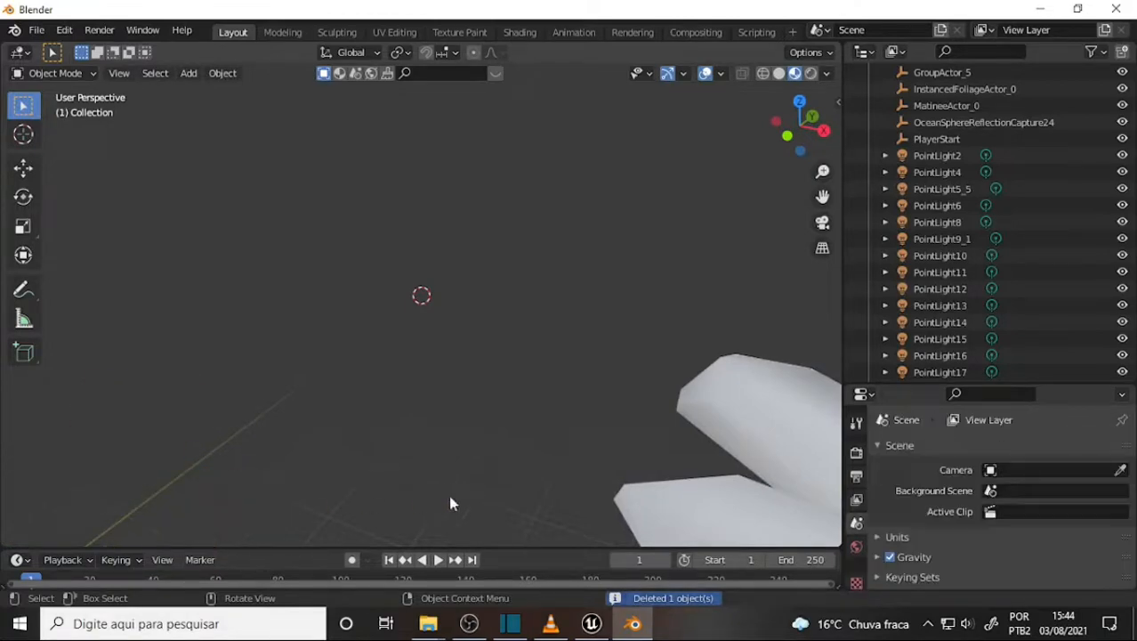
- Delete the far background mattes on the opposite side of the scene
click(750, 421)
key(Delete)
click(711, 509)
key(Delete)
click(765, 430)
key(Delete)
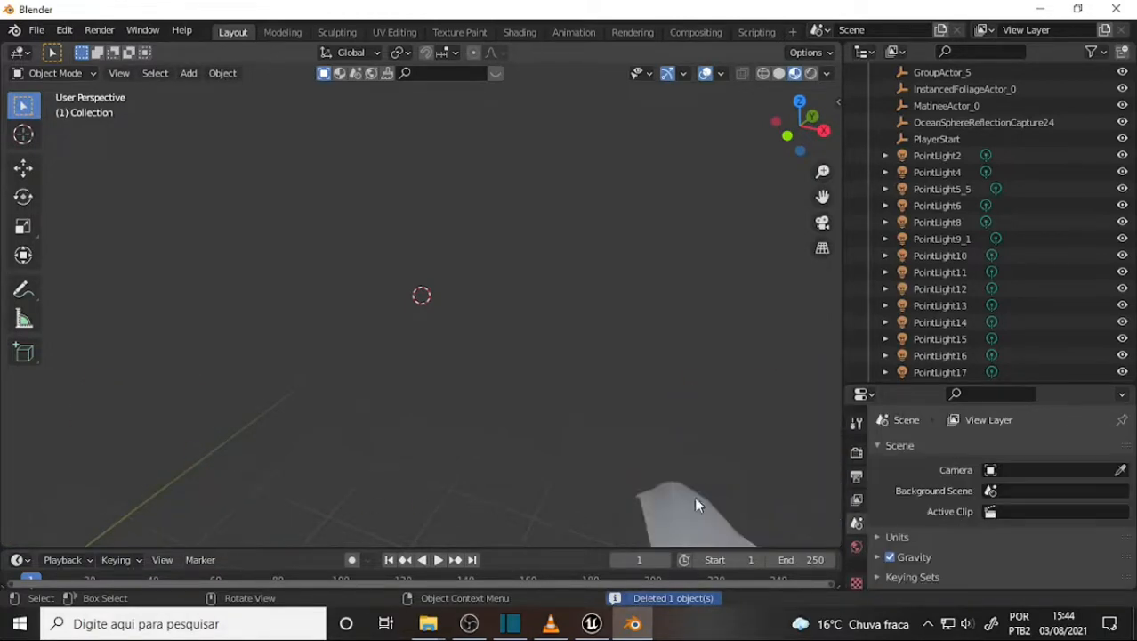
- Delete the most distant background pieces, UCX_SM_BackGroundMatte_14 and SM_BackGroundMatte_14
scroll(634, 321, up, 9)
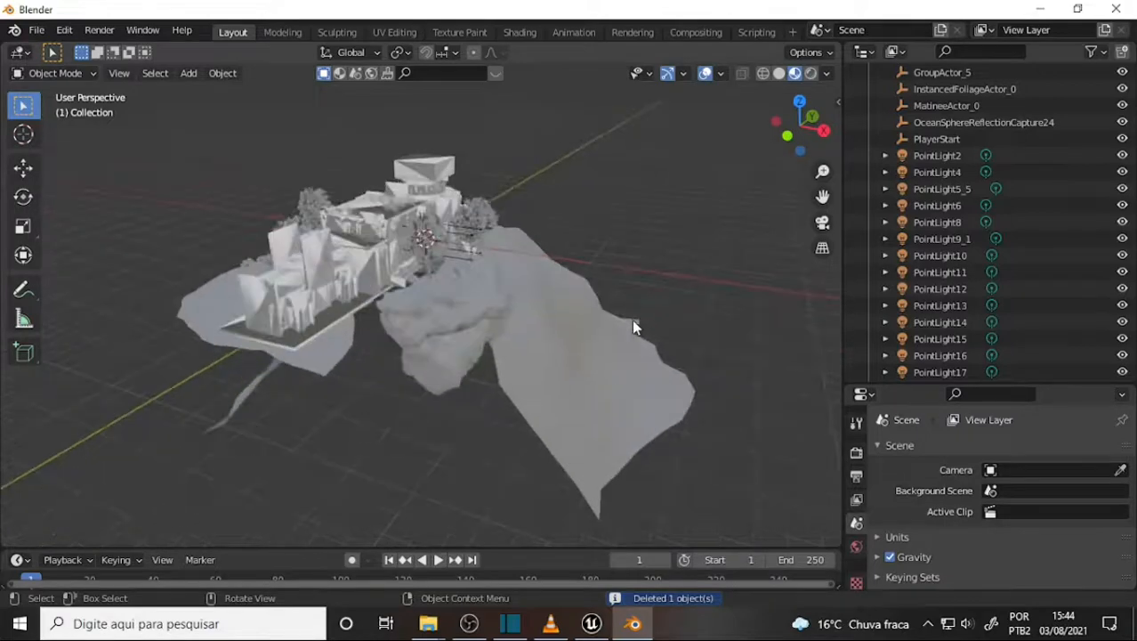
scroll(634, 321, down, 6)
scroll(628, 319, down, 4)
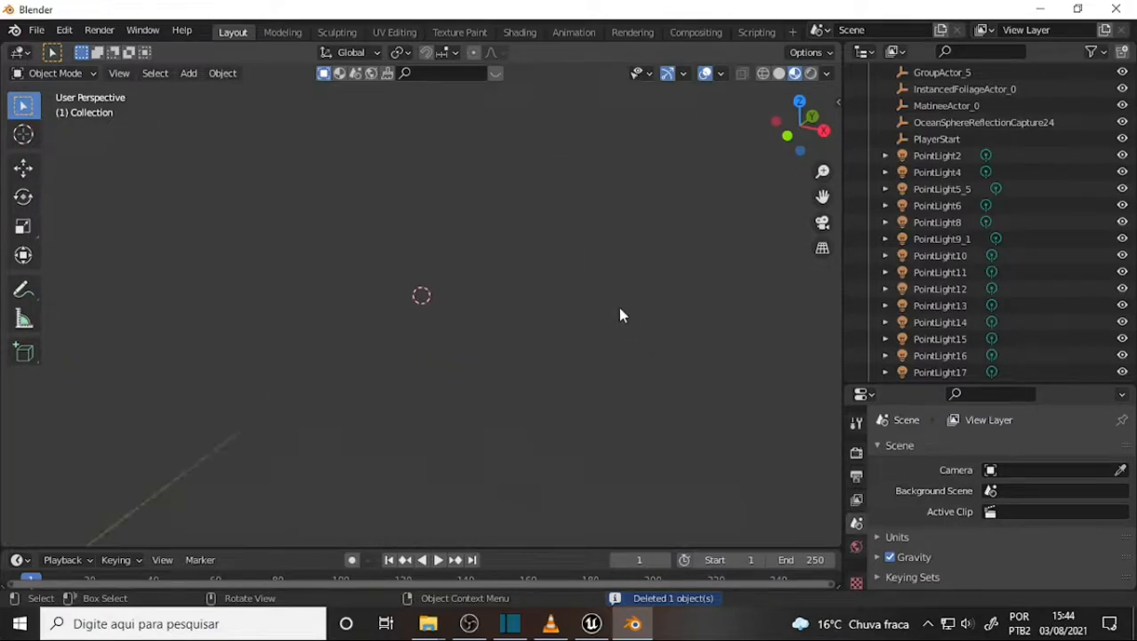
click(32, 534)
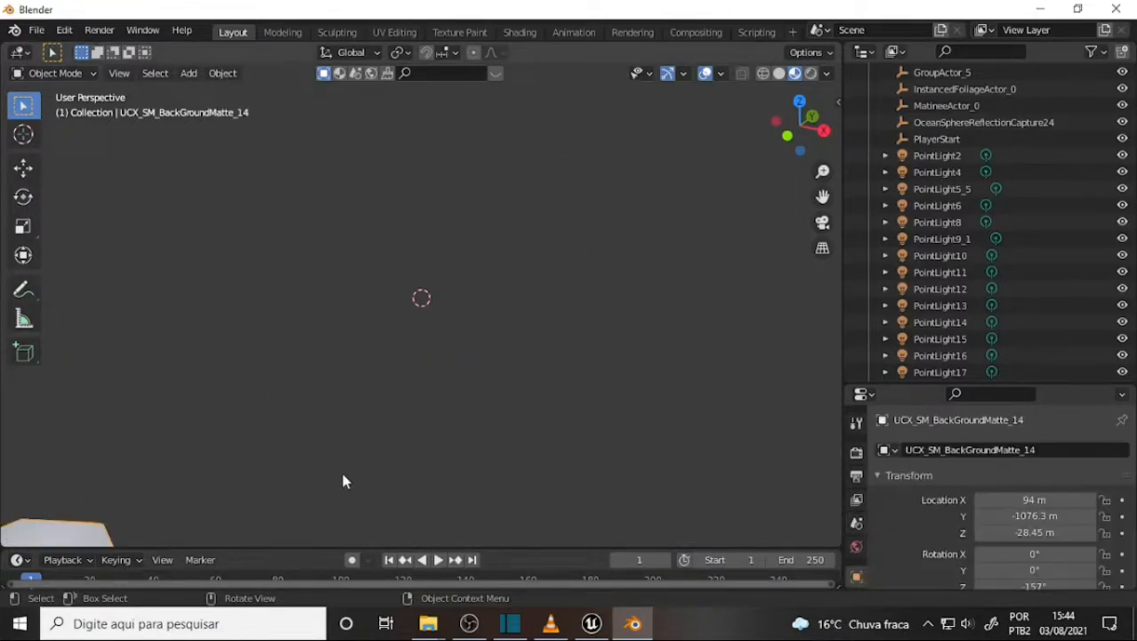
key(Delete)
click(66, 534)
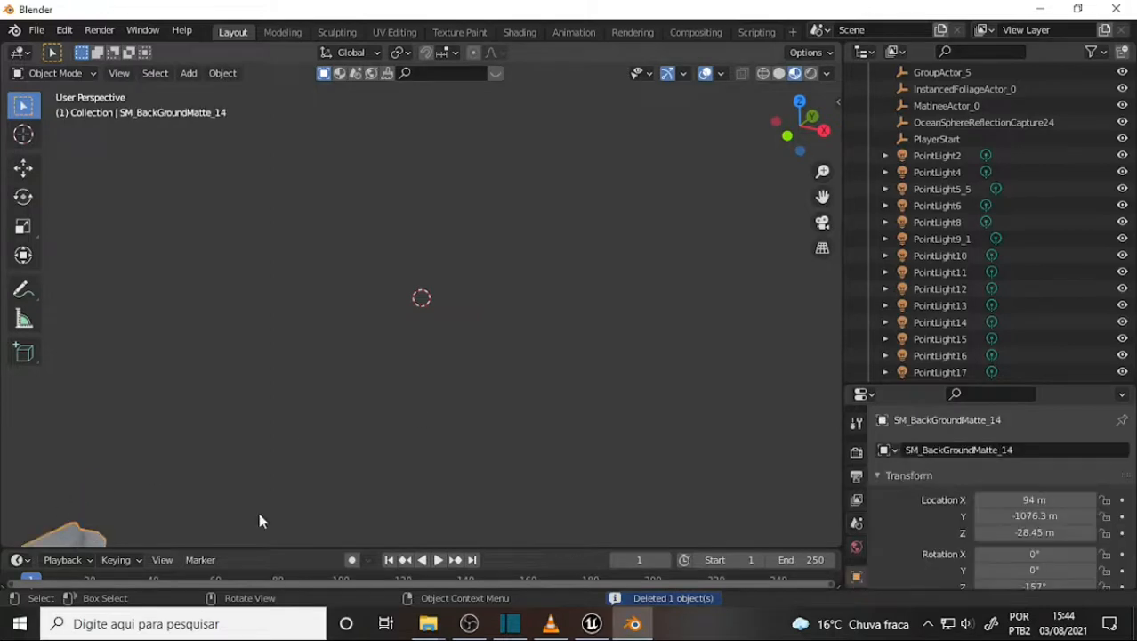
key(Delete)
- Delete the large sloping terrain mesh that extends from the rocks beside the temple
scroll(554, 371, up, 6)
right_click(402, 348)
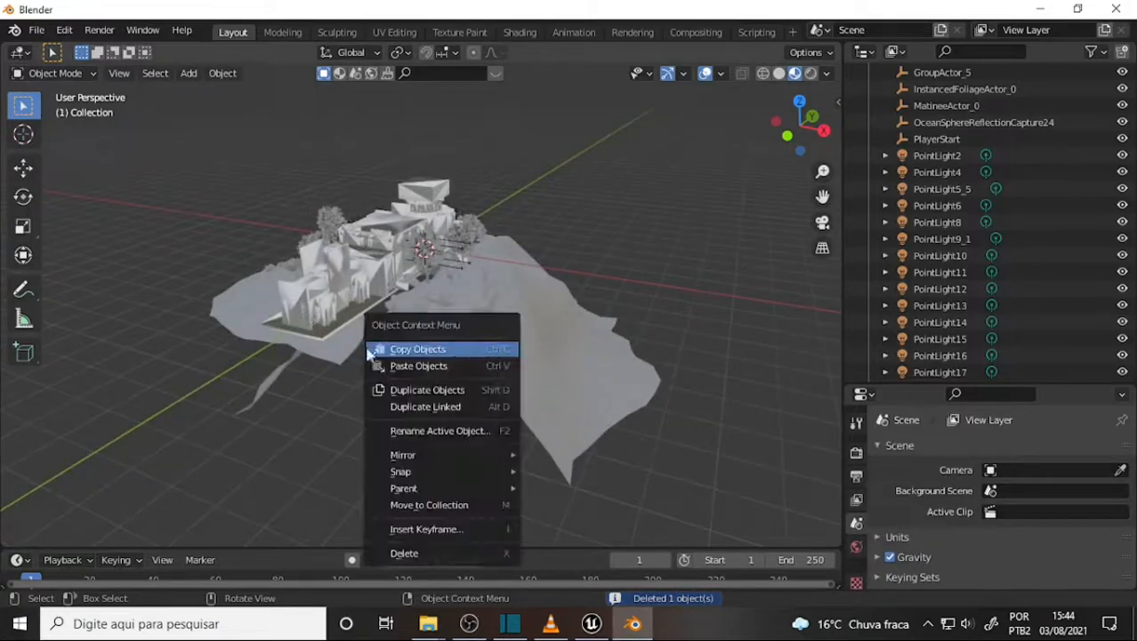
middle_drag(650, 235, 711, 205)
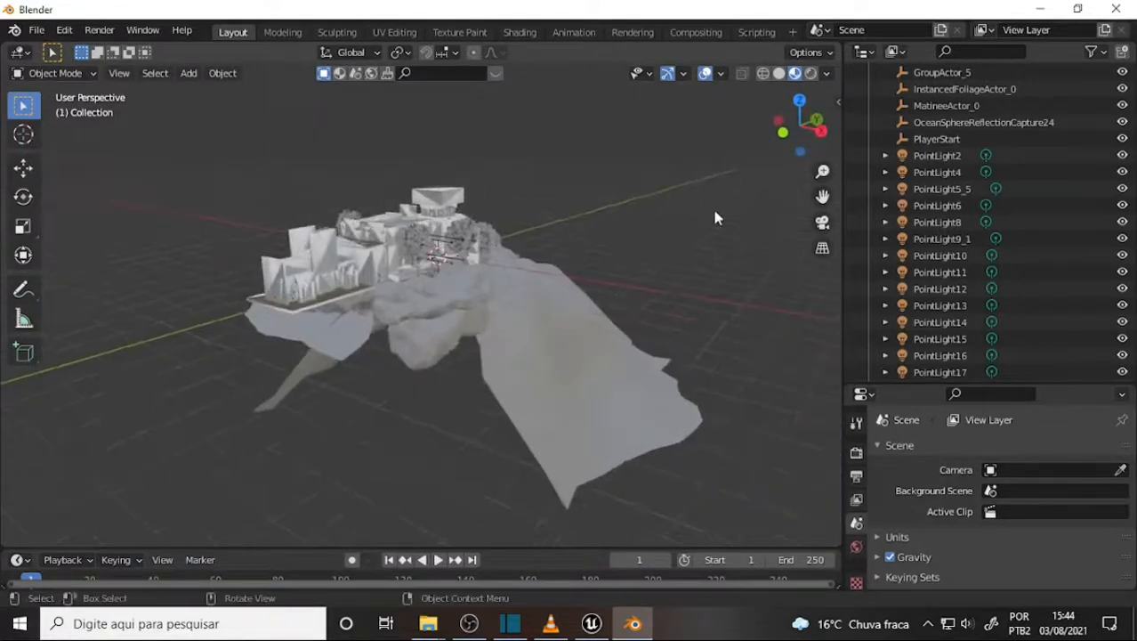
click(531, 370)
key(Delete)
- Delete the cave rocks beside the temple, including SM_Cave_Rock_Large14, and the trees standing above them
scroll(638, 197, up, 4)
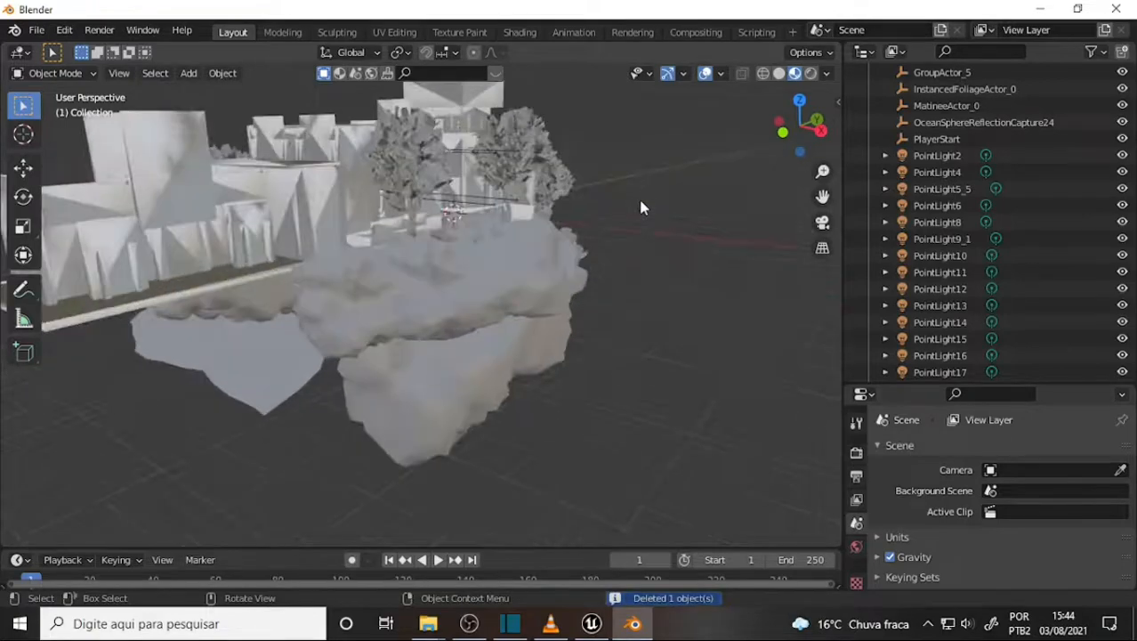
middle_drag(638, 197, 730, 272)
click(576, 331)
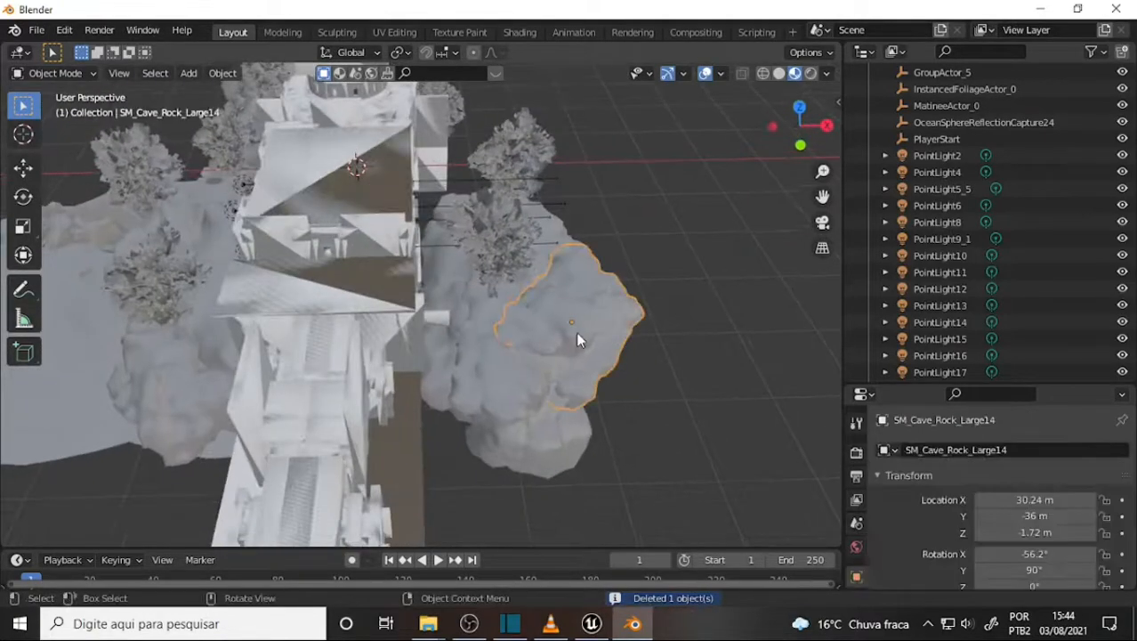
key(Delete)
click(530, 322)
key(Delete)
click(543, 362)
key(Delete)
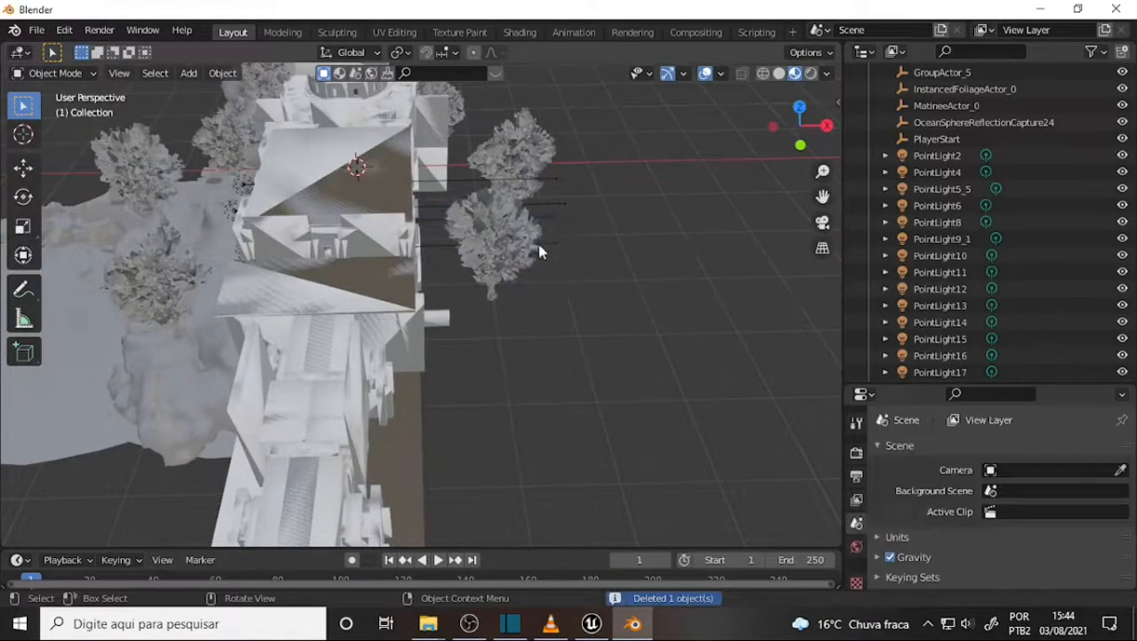
click(540, 238)
key(Delete)
- Delete the tree, rocks and ground meshes along the other side of the temple
middle_drag(608, 244, 642, 232)
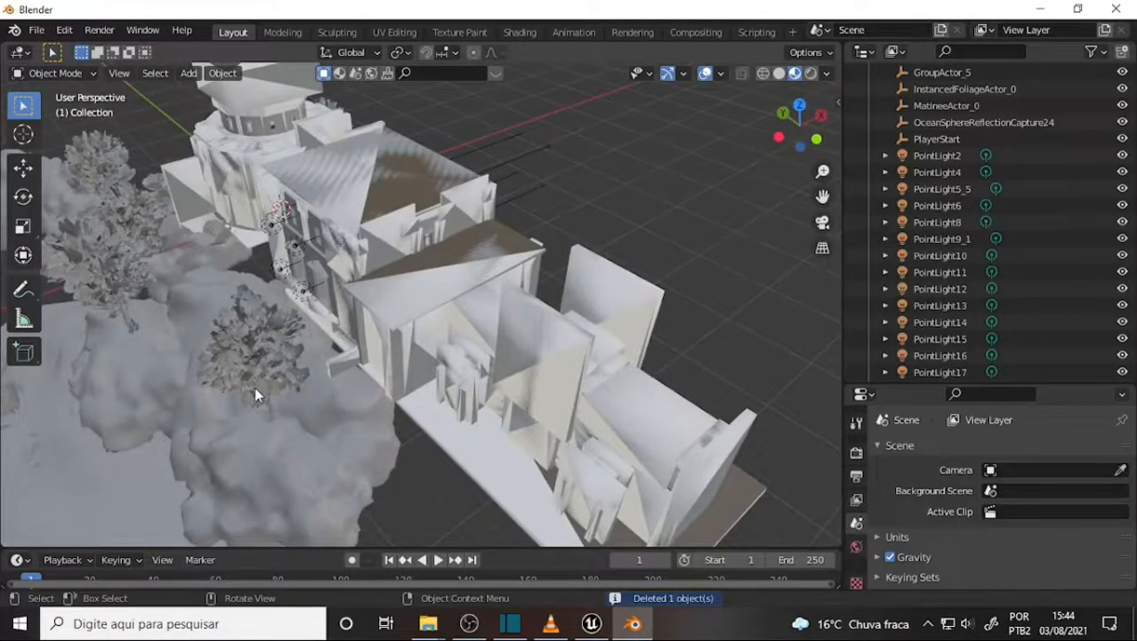
click(255, 362)
key(Delete)
click(263, 437)
key(Delete)
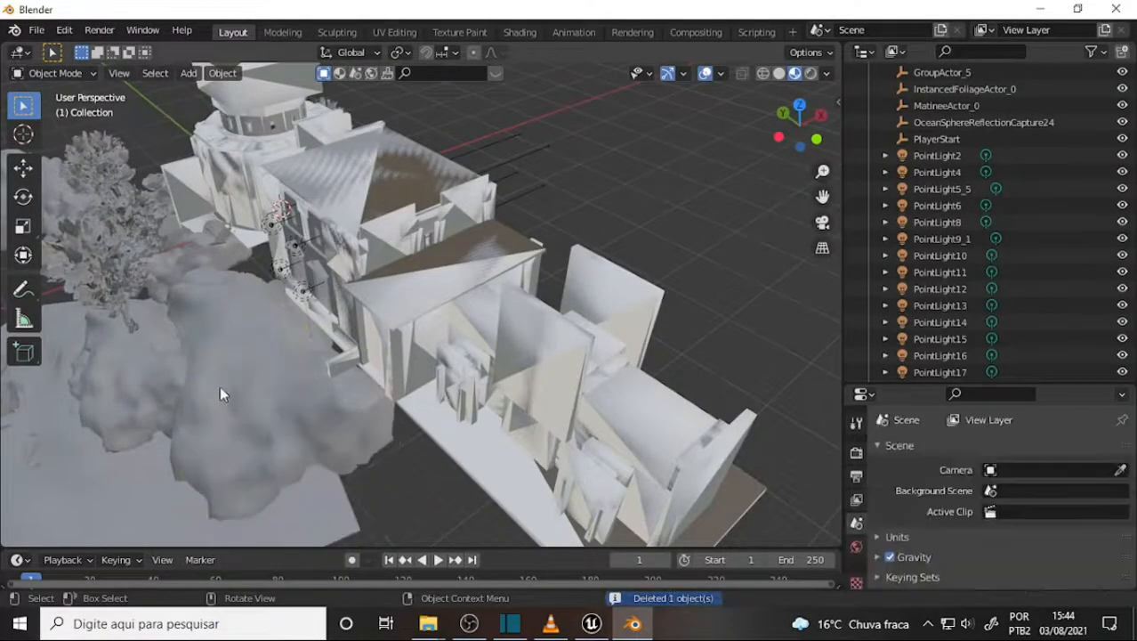
click(171, 447)
key(Delete)
click(174, 307)
key(Delete)
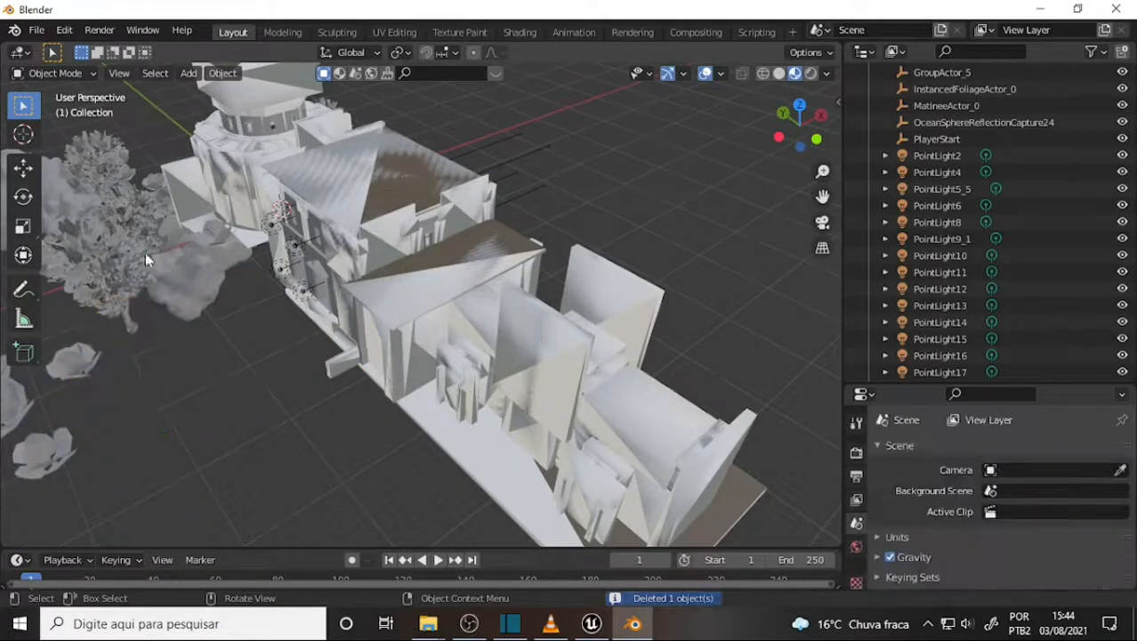
click(111, 251)
key(Delete)
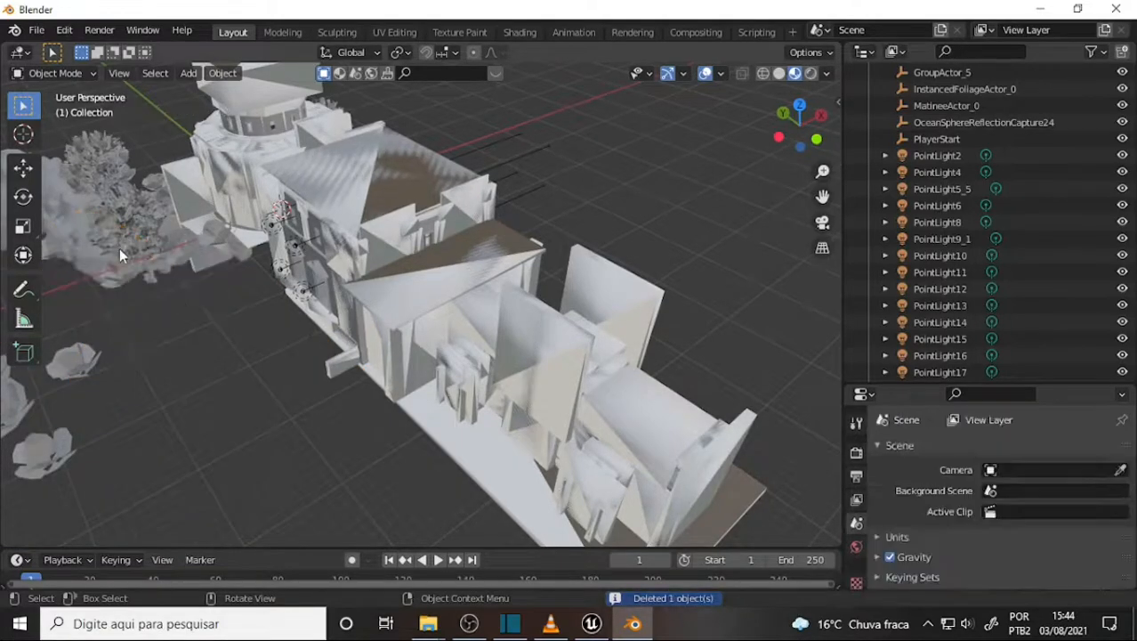
- Select the boulders and scattered plants lying beyond the round end of the temple and delete them together
middle_drag(155, 353, 497, 307)
scroll(419, 336, down, 6)
scroll(423, 336, up, 5)
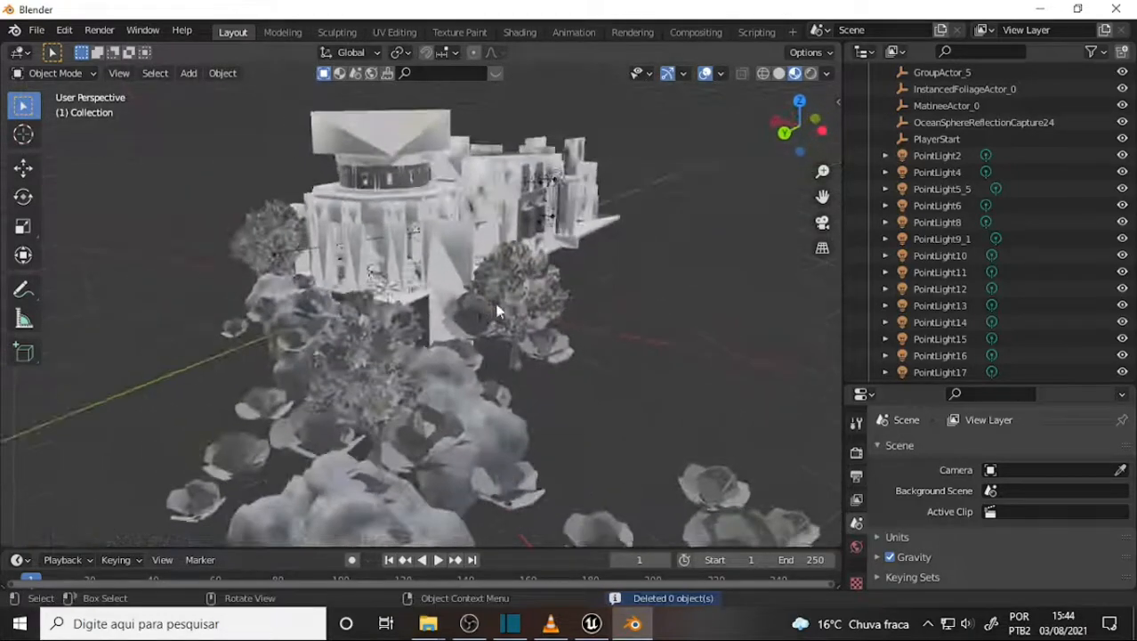
scroll(502, 302, down, 5)
drag(672, 375, 174, 530)
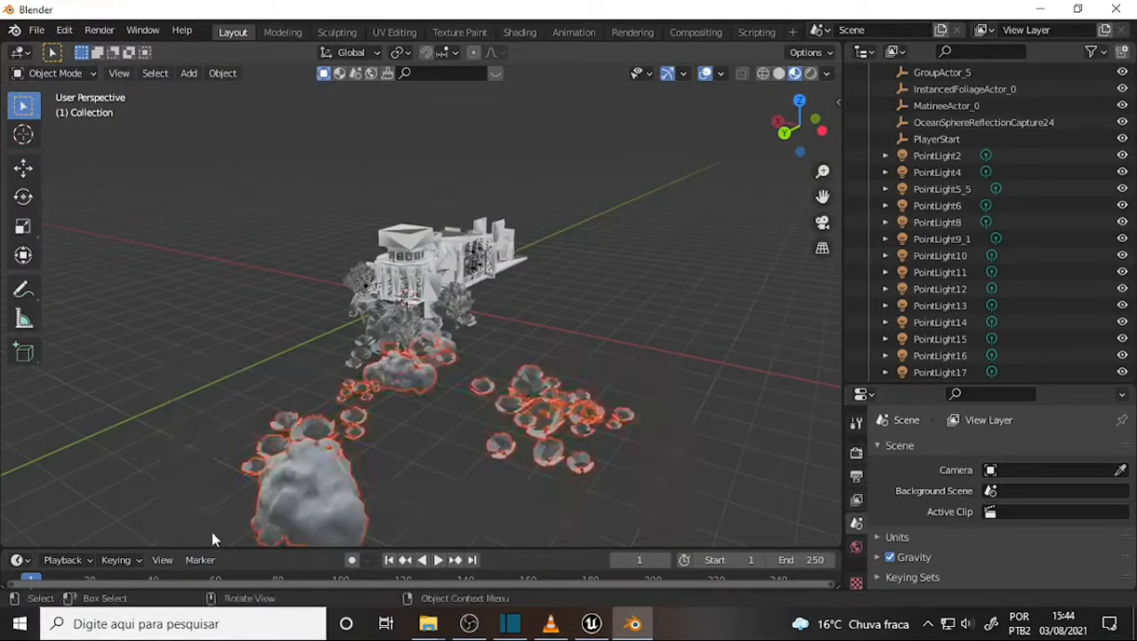
key(Delete)
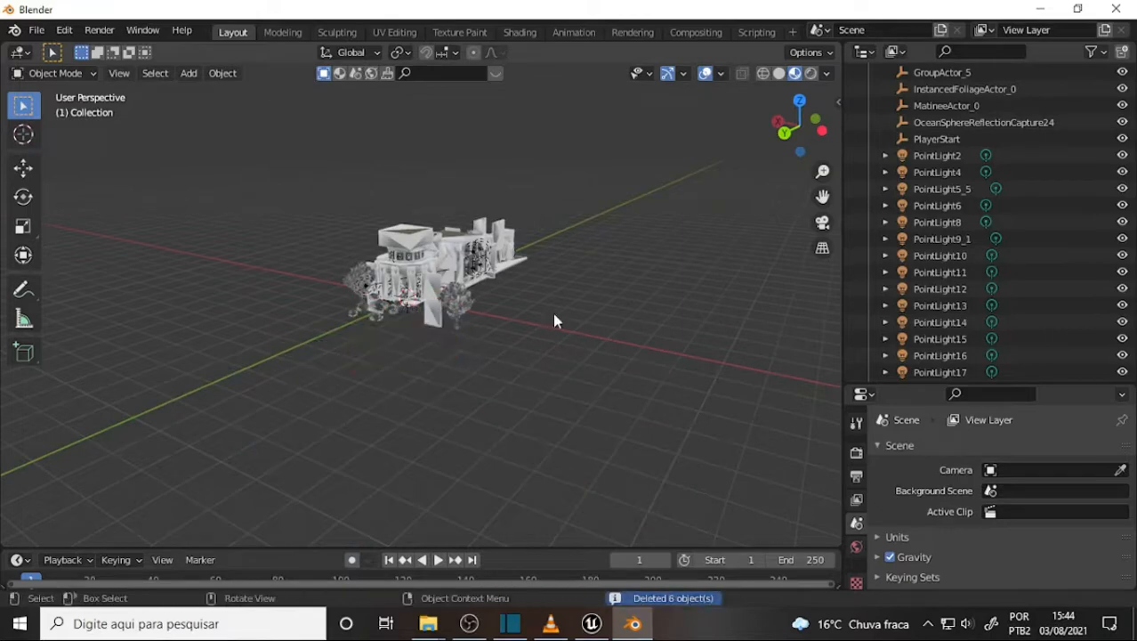
- Delete the two remaining trees on either side of the temple's round tower
scroll(554, 320, up, 5)
click(545, 317)
key(Delete)
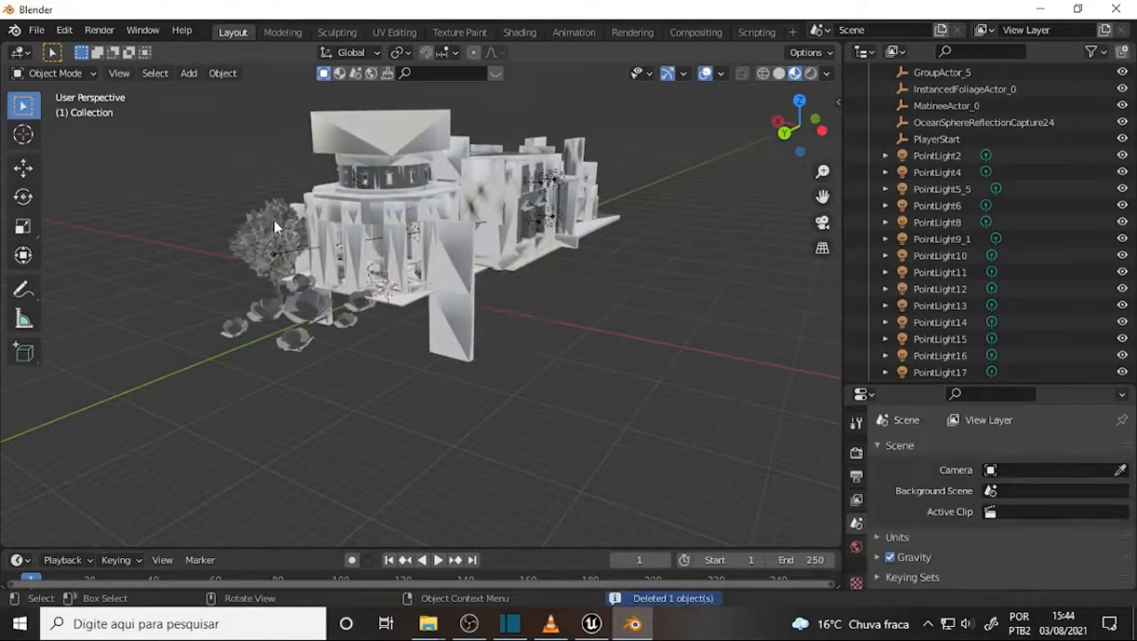
click(275, 227)
key(Delete)
- Select the last group of small plants in front of the round tower and delete them
middle_drag(241, 406, 338, 471)
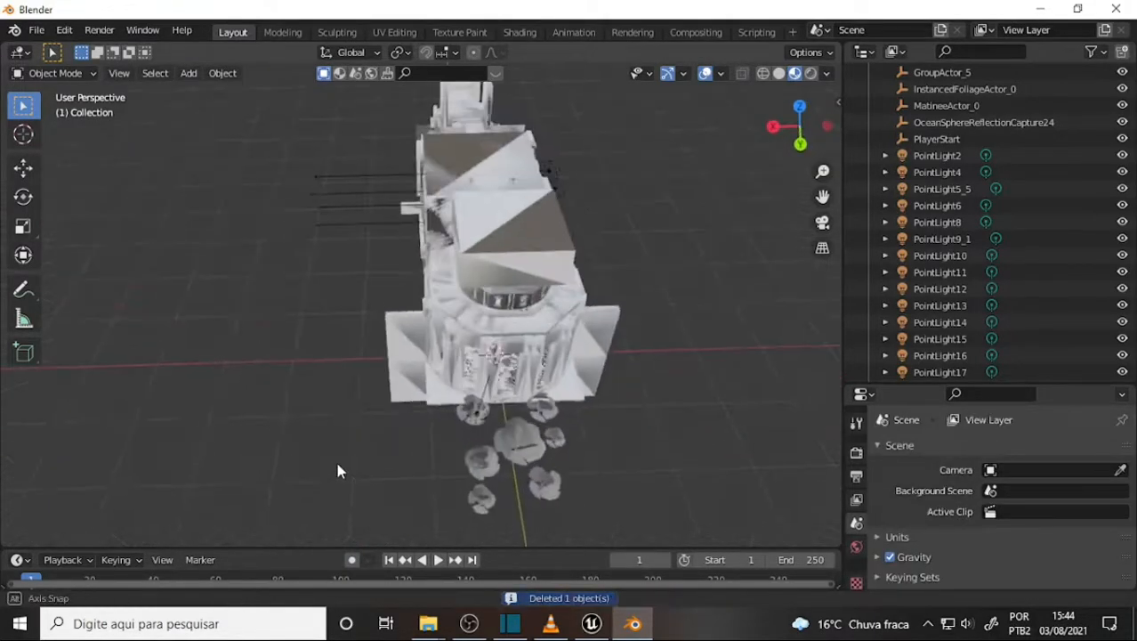
drag(389, 524, 542, 469)
drag(605, 438, 606, 437)
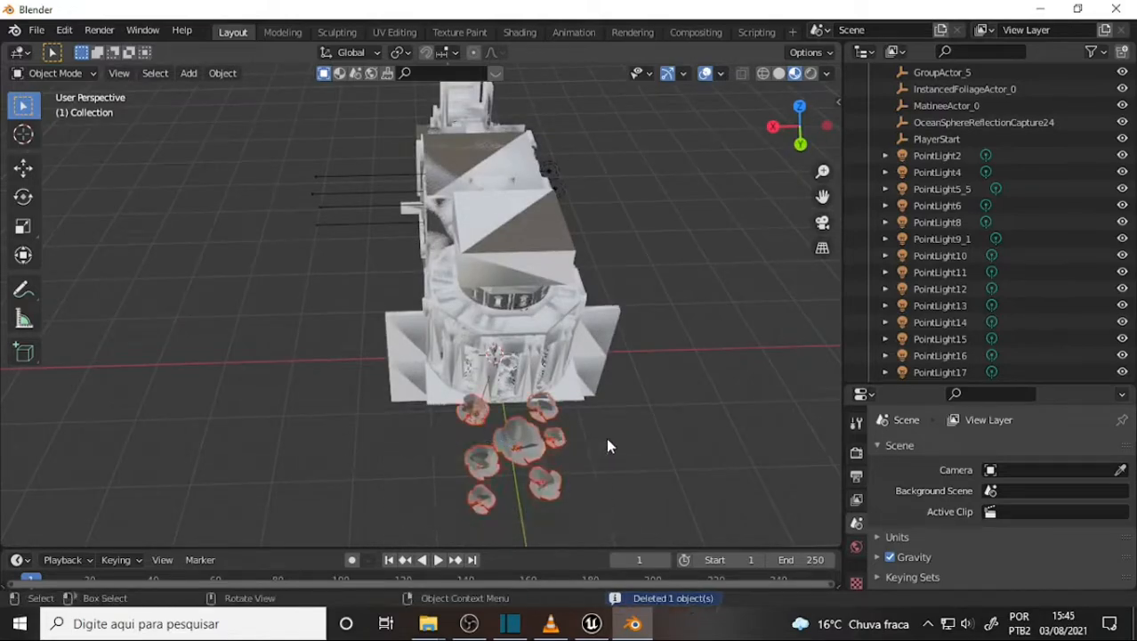
key(Delete)
- Inspect the isolated temple from outside, then move through its walls to examine the interior hall
scroll(687, 402, up, 5)
middle_drag(687, 407, 650, 380)
scroll(618, 365, down, 5)
scroll(607, 358, up, 3)
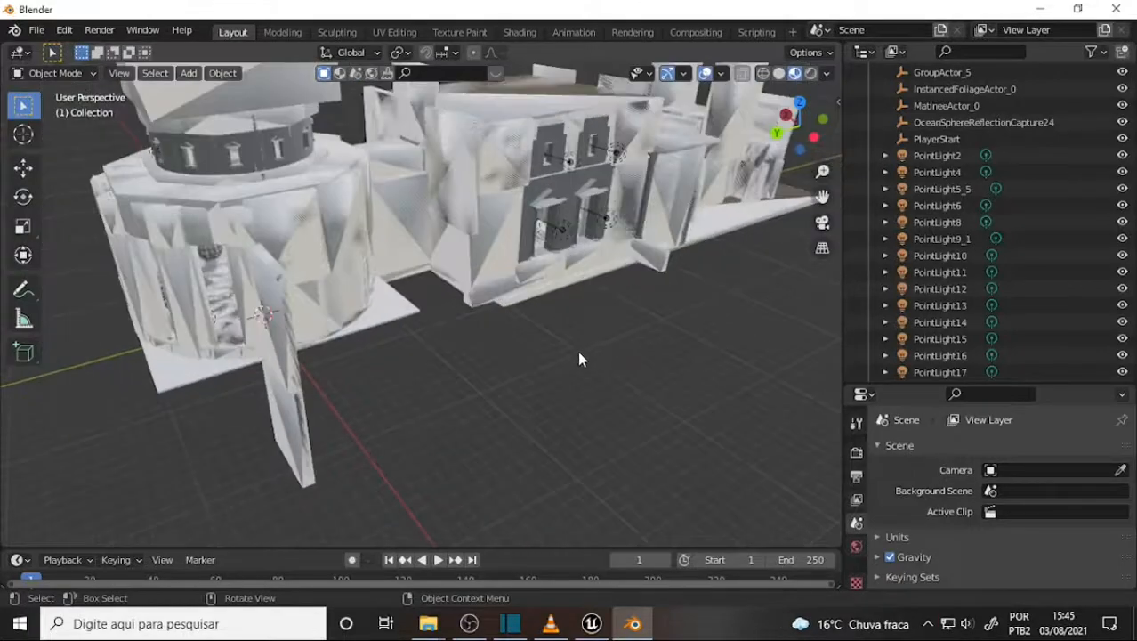
middle_drag(579, 359, 445, 329)
scroll(708, 289, up, 4)
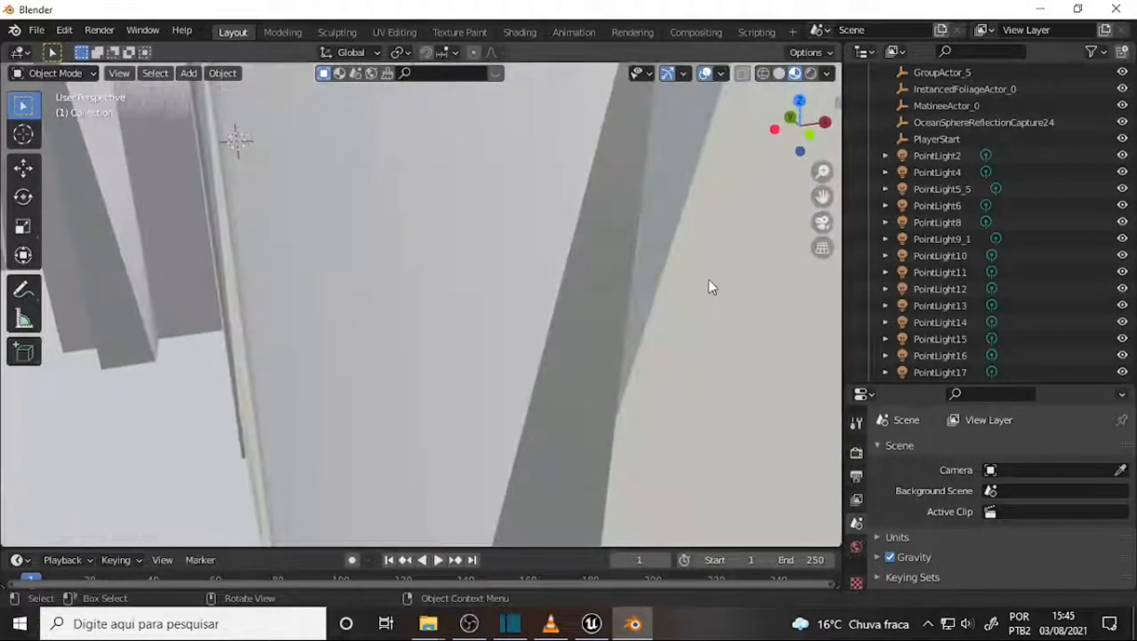
scroll(709, 280, up, 4)
middle_drag(709, 281, 669, 281)
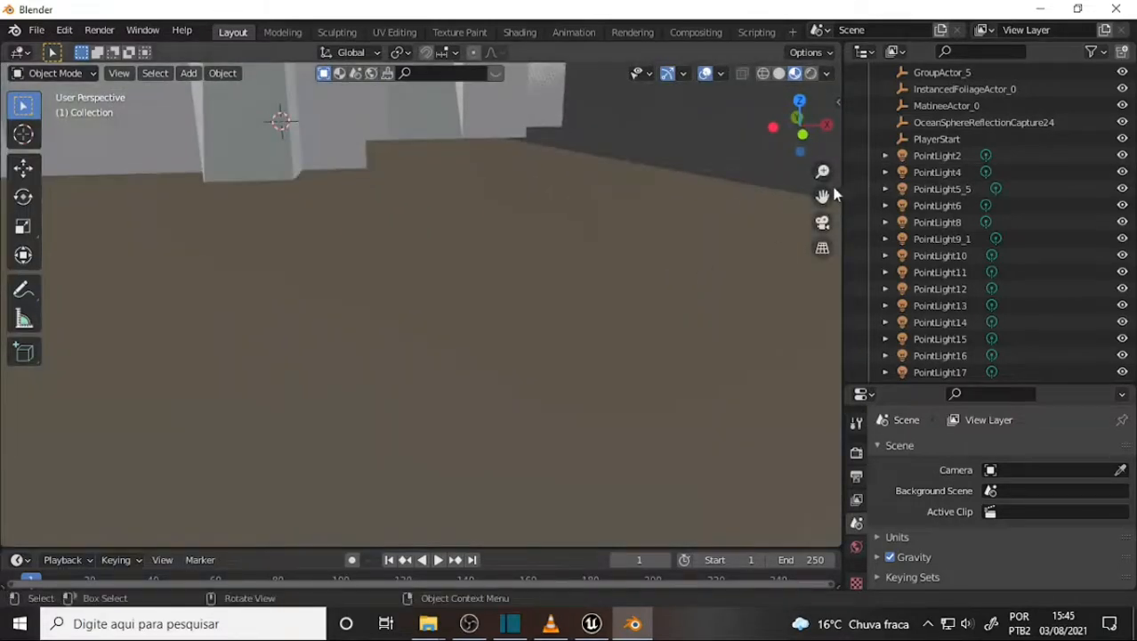
drag(822, 196, 926, 240)
scroll(640, 227, down, 5)
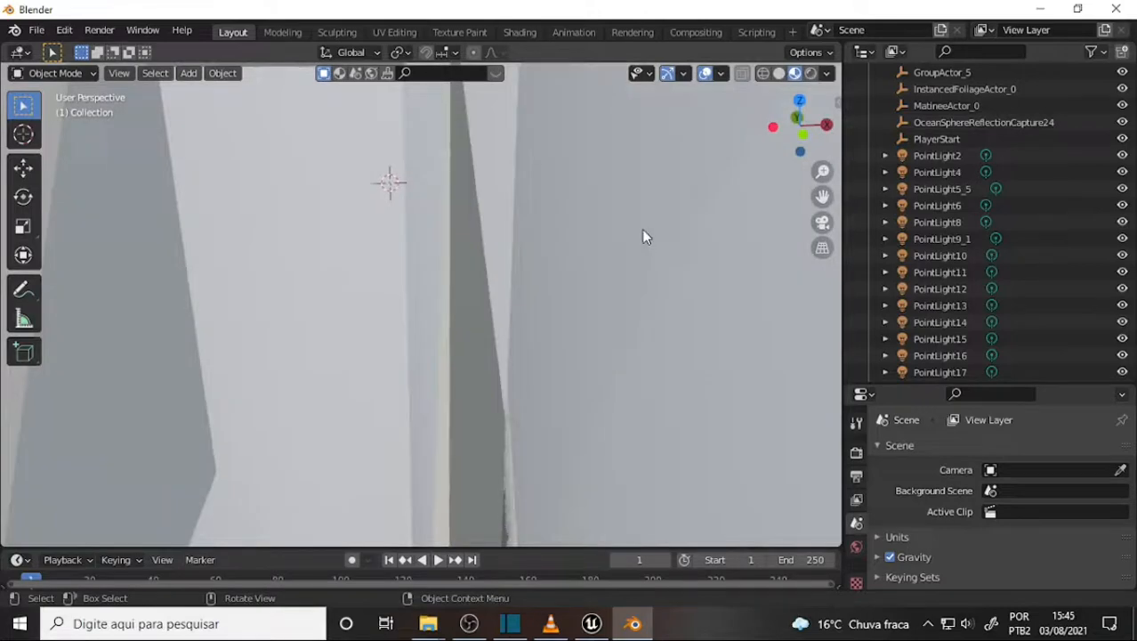
mouse_move(639, 225)
middle_down()
mouse_move(620, 214)
mouse_move(629, 217)
middle_up()
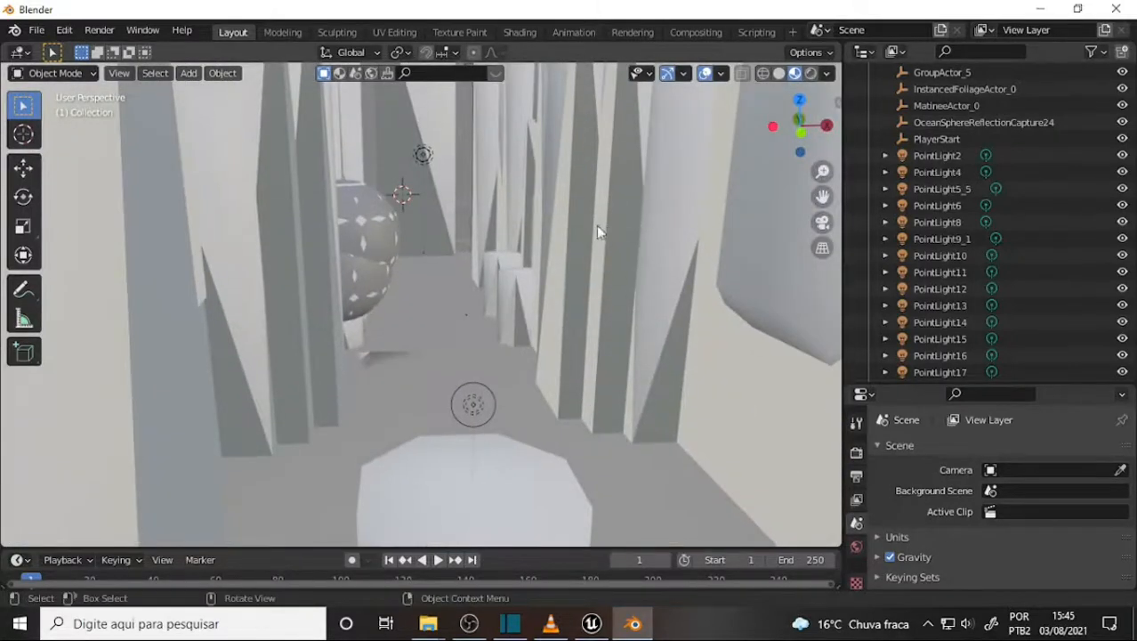
- Select the ornate sphere in the hall and look through the full object list for leftover Unreal helper objects
click(371, 250)
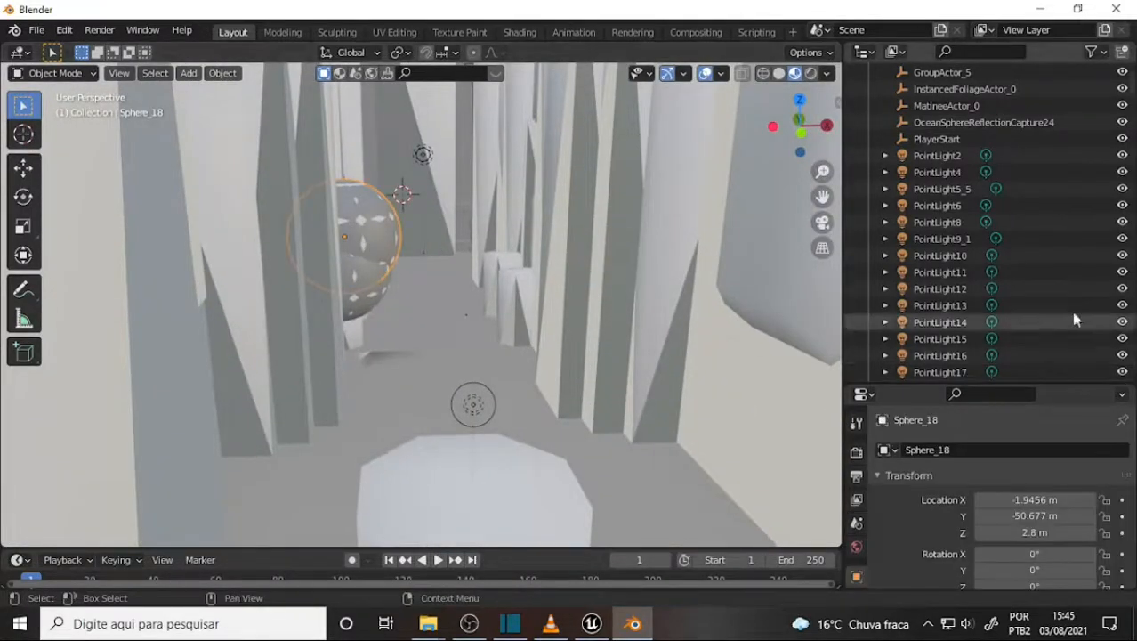
scroll(1082, 265, down, 5)
scroll(1084, 270, down, 15)
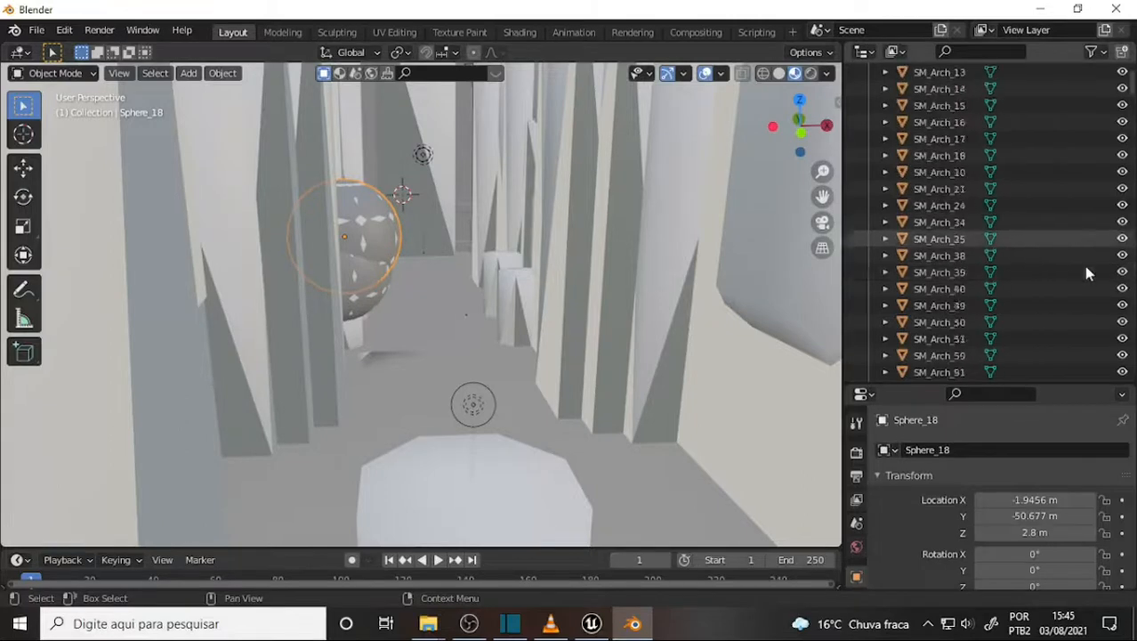
scroll(1088, 272, down, 15)
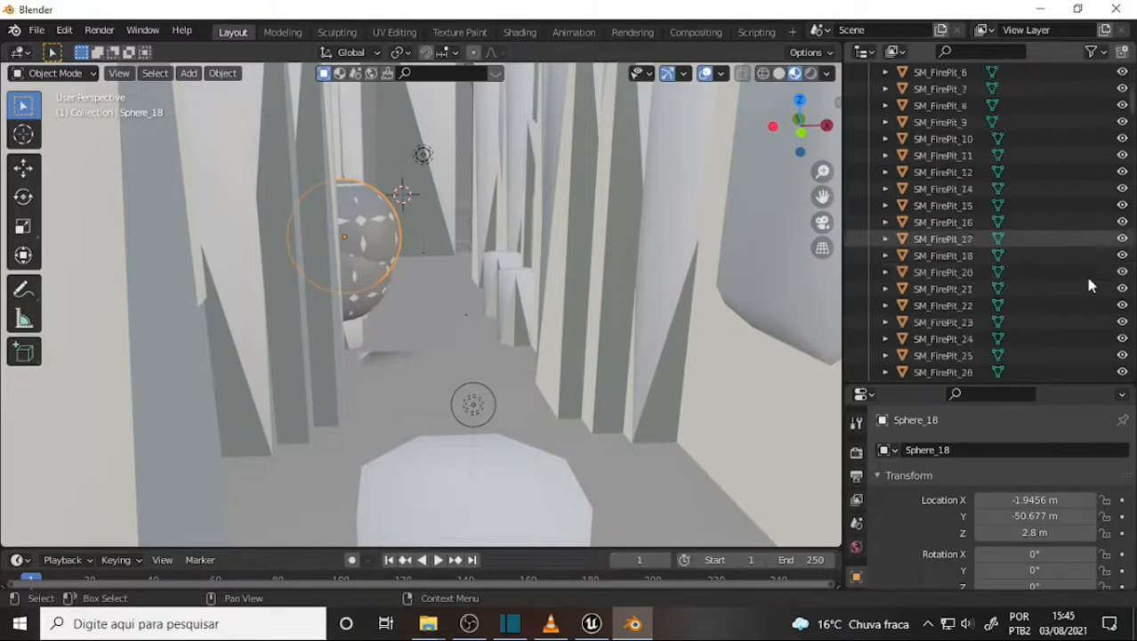
drag(1133, 119, 1107, 425)
scroll(1050, 272, up, 10)
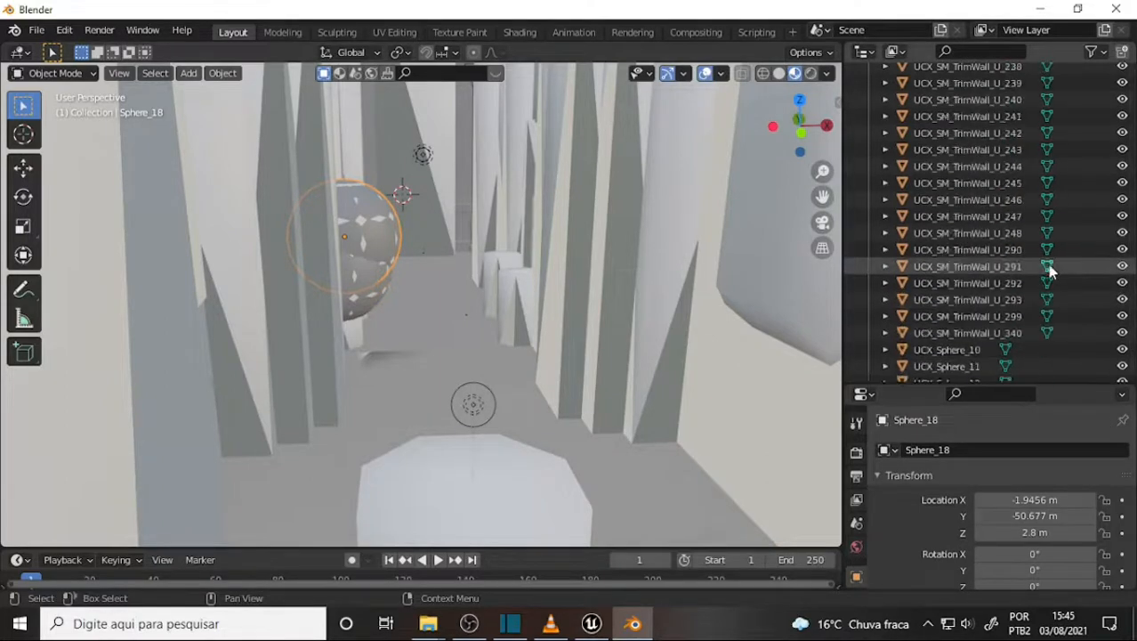
scroll(1047, 266, up, 10)
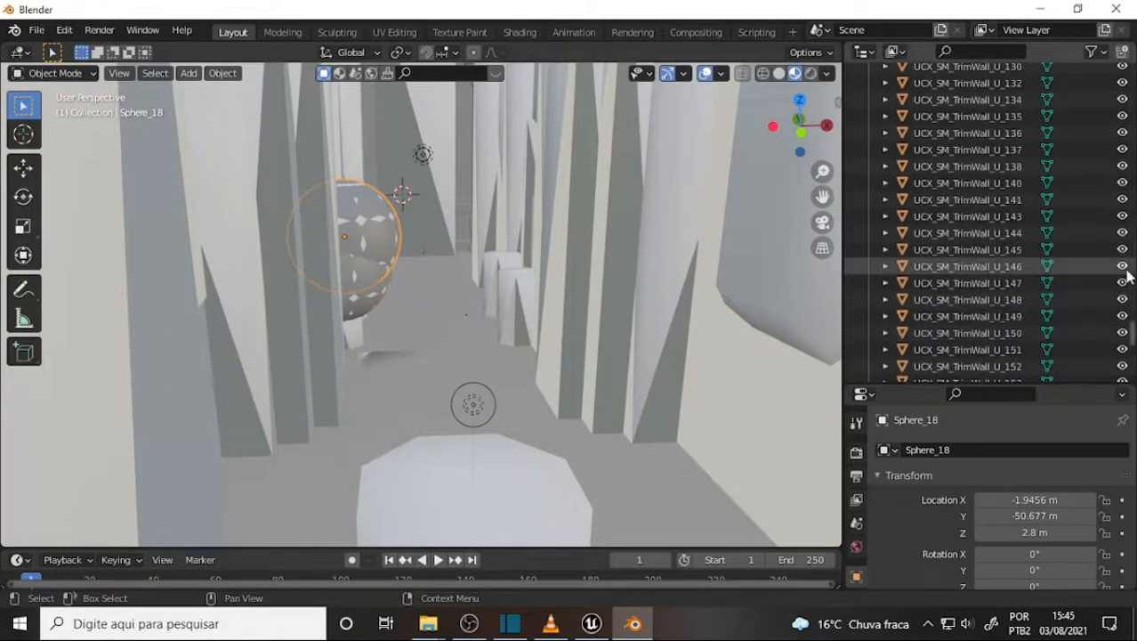
drag(1131, 336, 1130, 76)
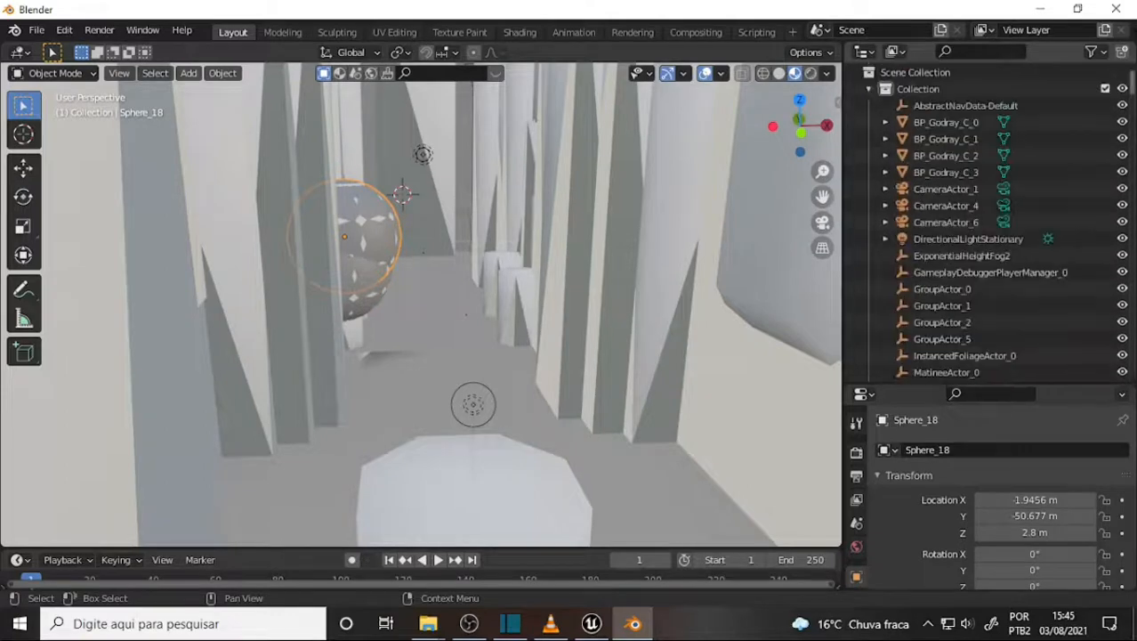
- Select the DirectionalLightStationary light, frame it in the view and delete it
click(1005, 238)
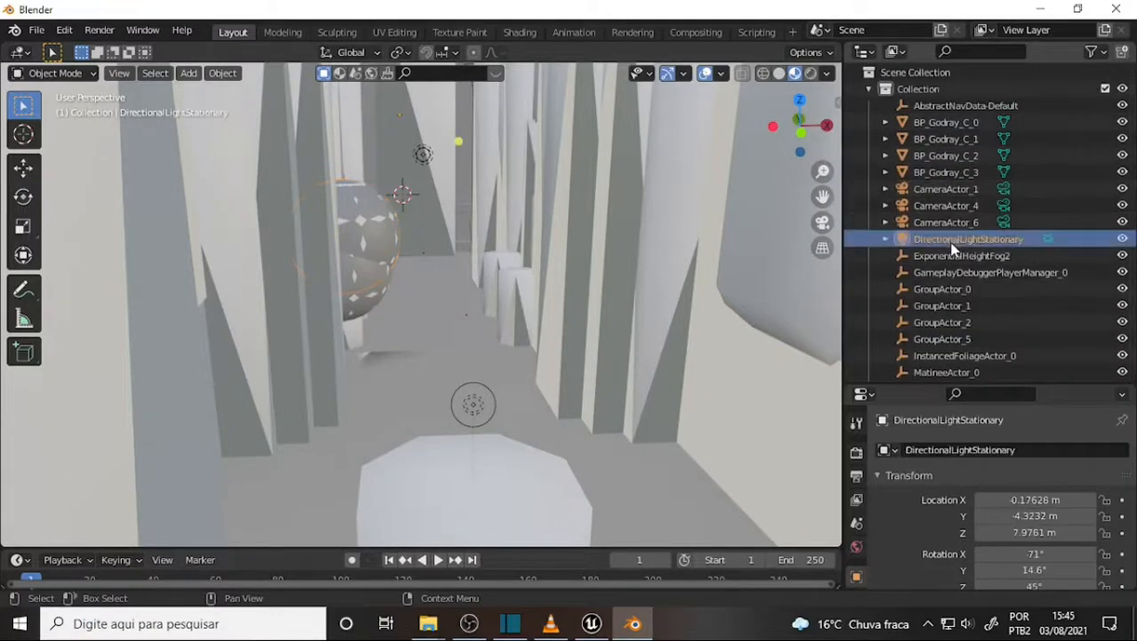
key(KP_Decimal)
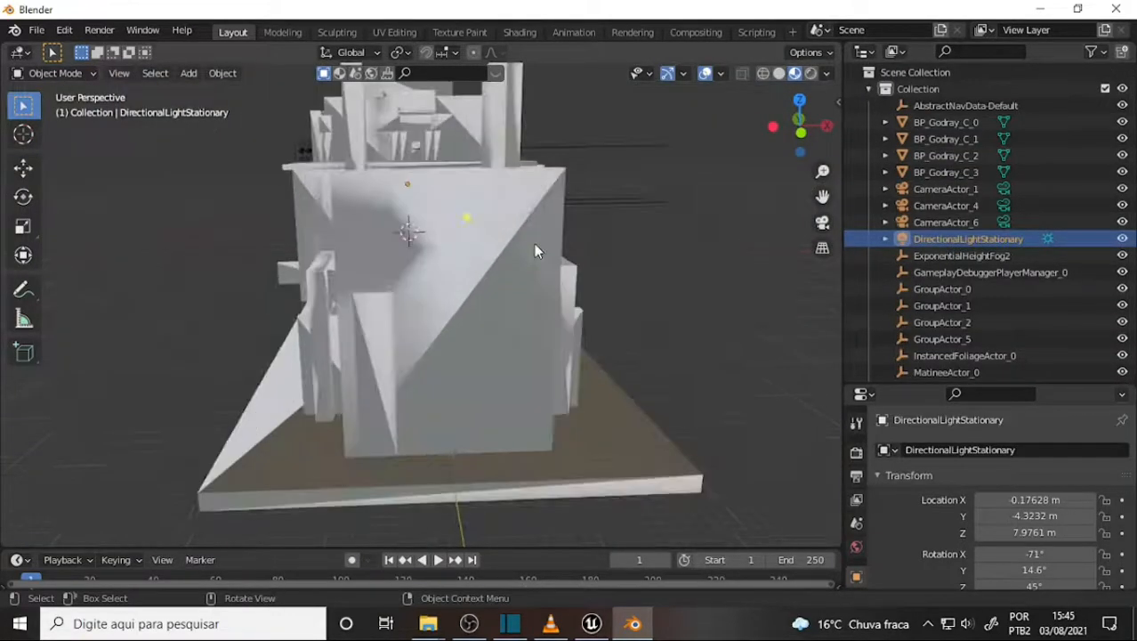
key(Delete)
- Delete the three exported cameras, CameraActor_6, CameraActor_4 and CameraActor_1, along with ExponentialHeightFog2
click(943, 223)
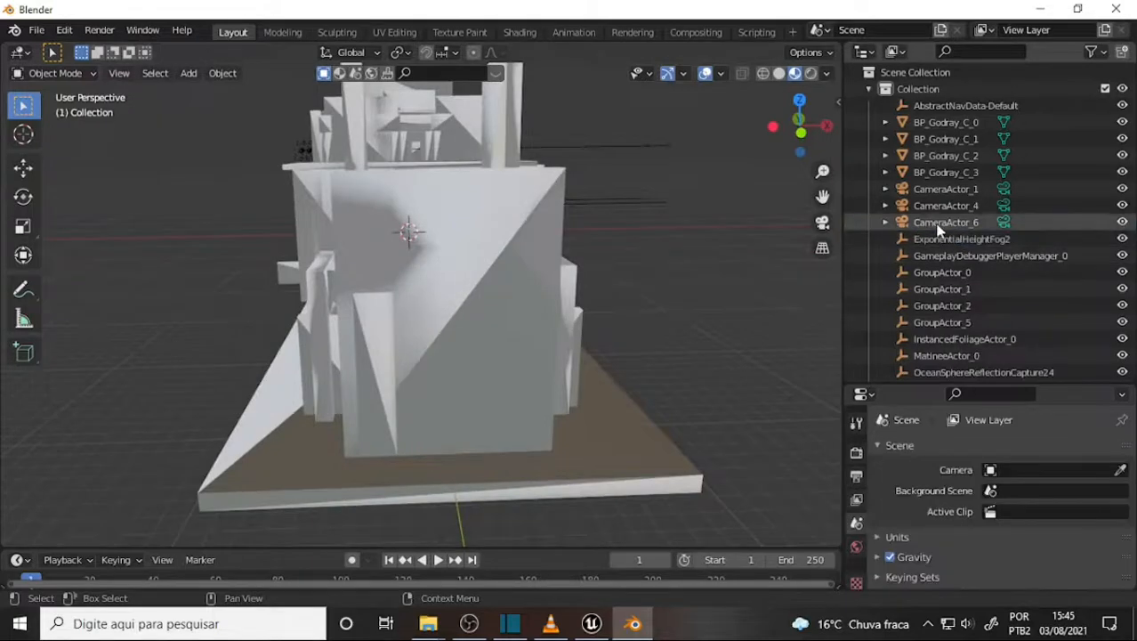
key(Delete)
click(945, 206)
key(Delete)
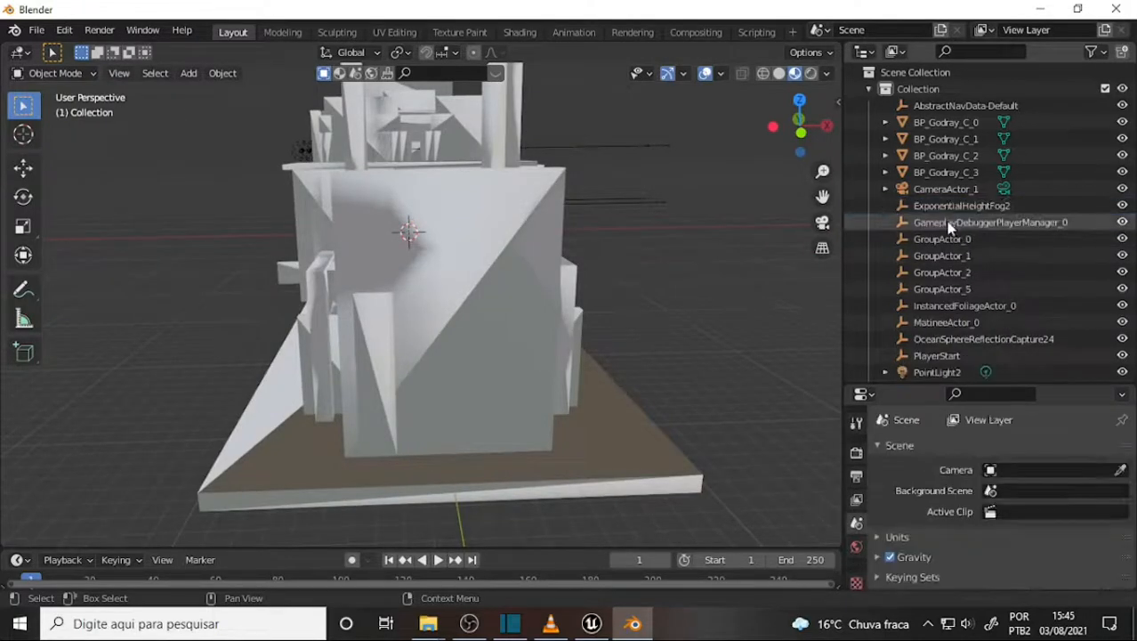
click(940, 206)
key(Delete)
click(943, 189)
key(Delete)
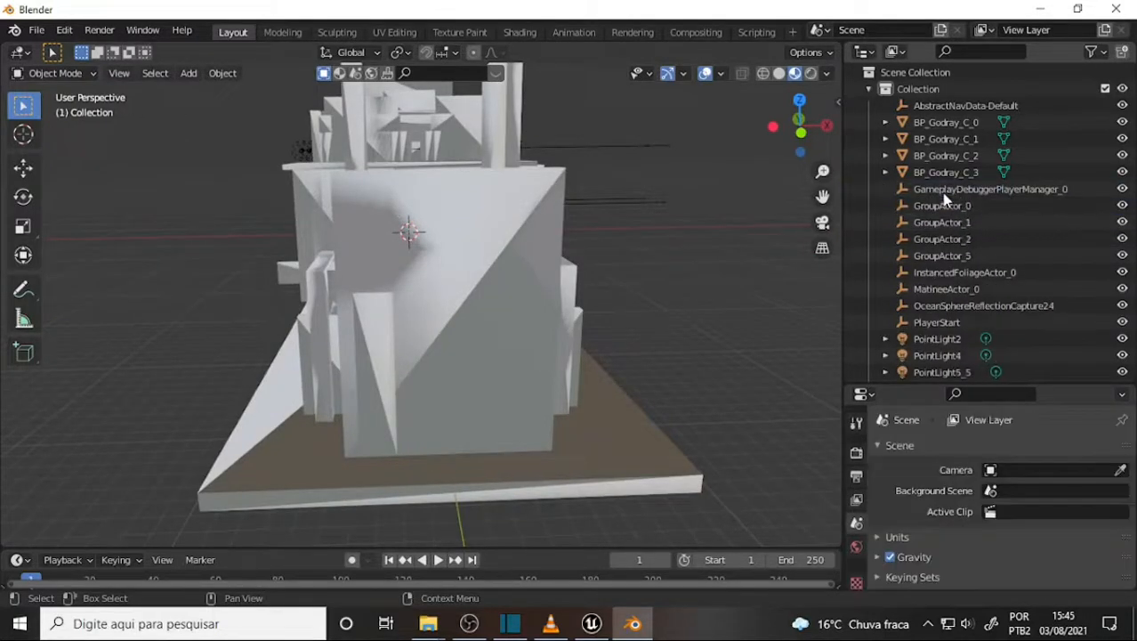
- Locate BP_Godray_C_3 on the temple, and delete the empties GroupActor_0, GroupActor_1, GroupActor_2 and GroupActor_5 one by one
click(945, 172)
middle_drag(720, 259, 758, 286)
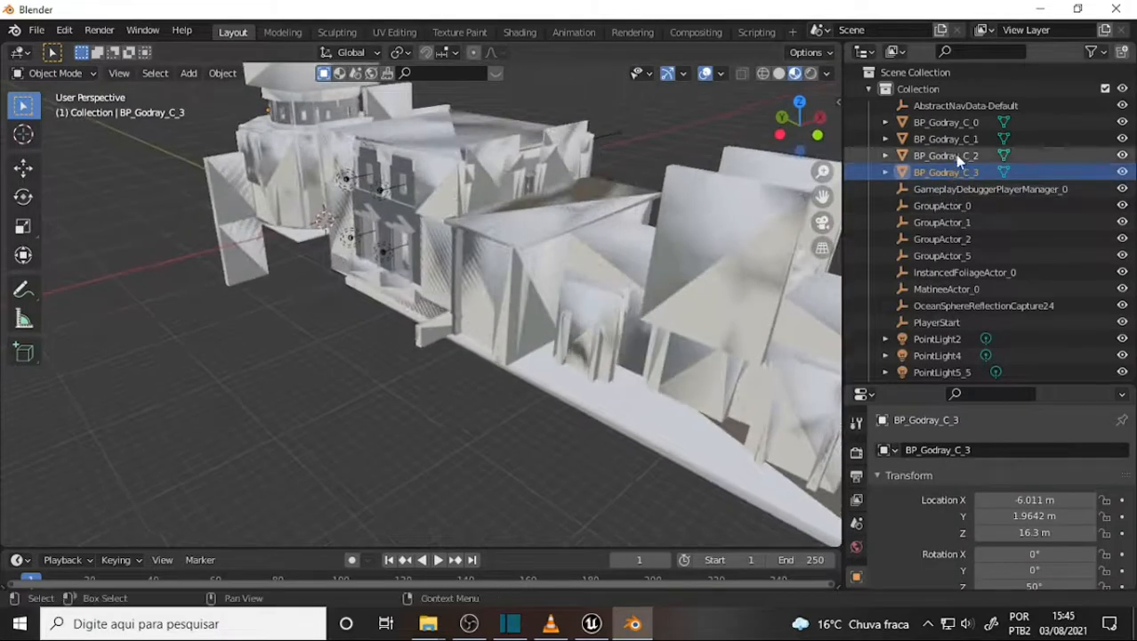
click(938, 207)
key(Delete)
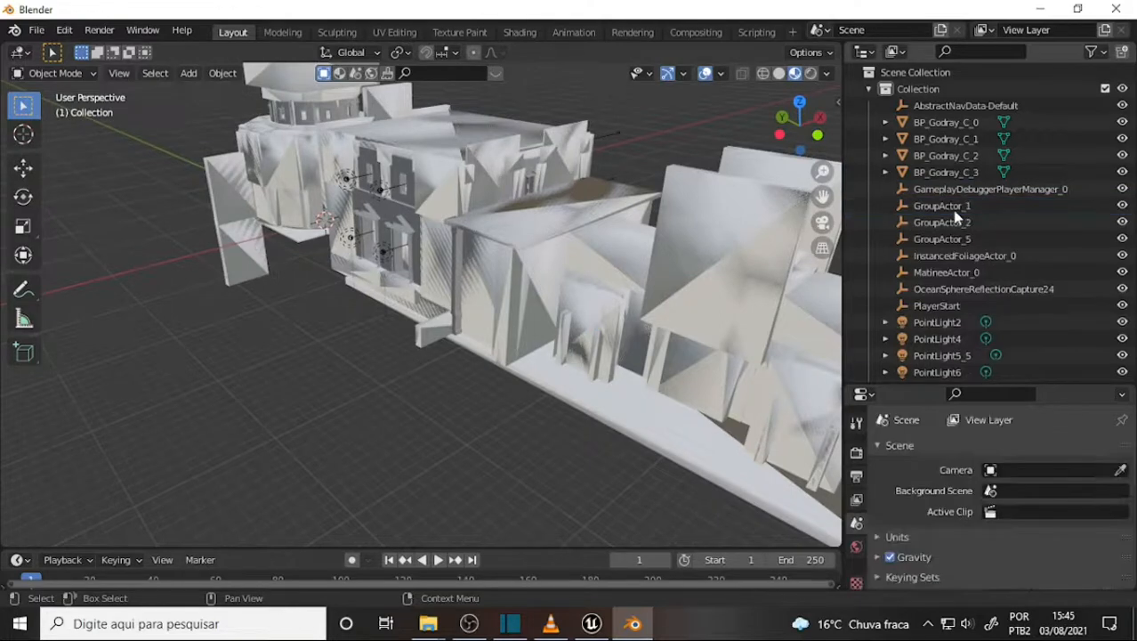
click(945, 207)
key(Delete)
click(941, 208)
key(Delete)
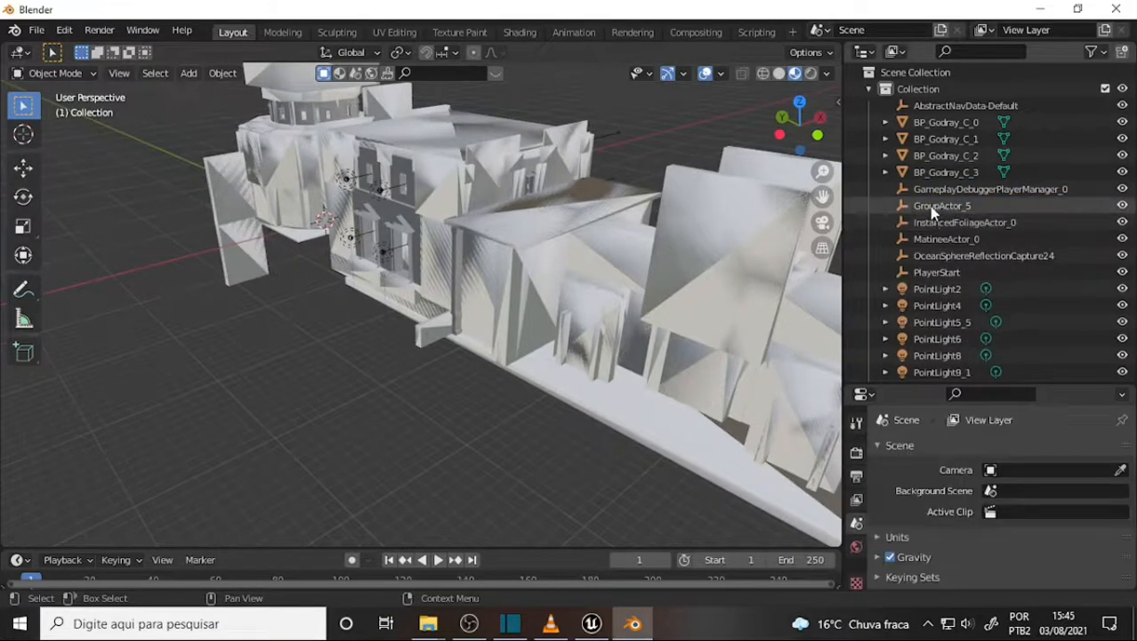
click(939, 207)
key(Delete)
- Delete the empties InstancedFoliageActor_0, MatineeActor_0, OceanSphereReflectionCapture24 and PlayerStart
click(940, 207)
key(Delete)
click(944, 208)
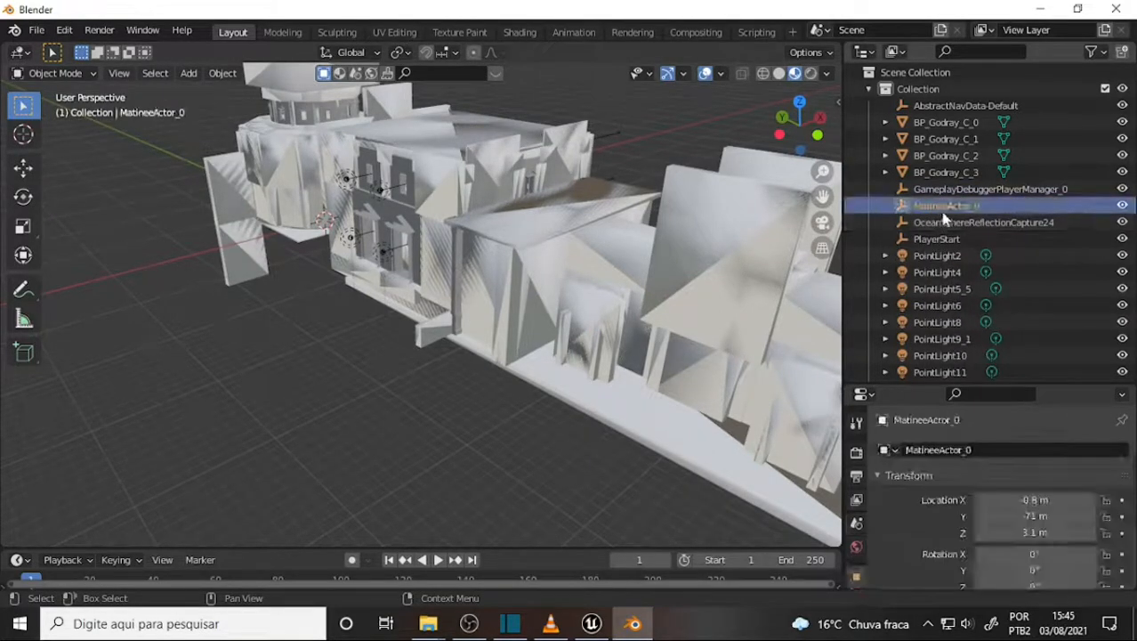
key(Delete)
click(941, 207)
key(Delete)
click(929, 209)
key(Delete)
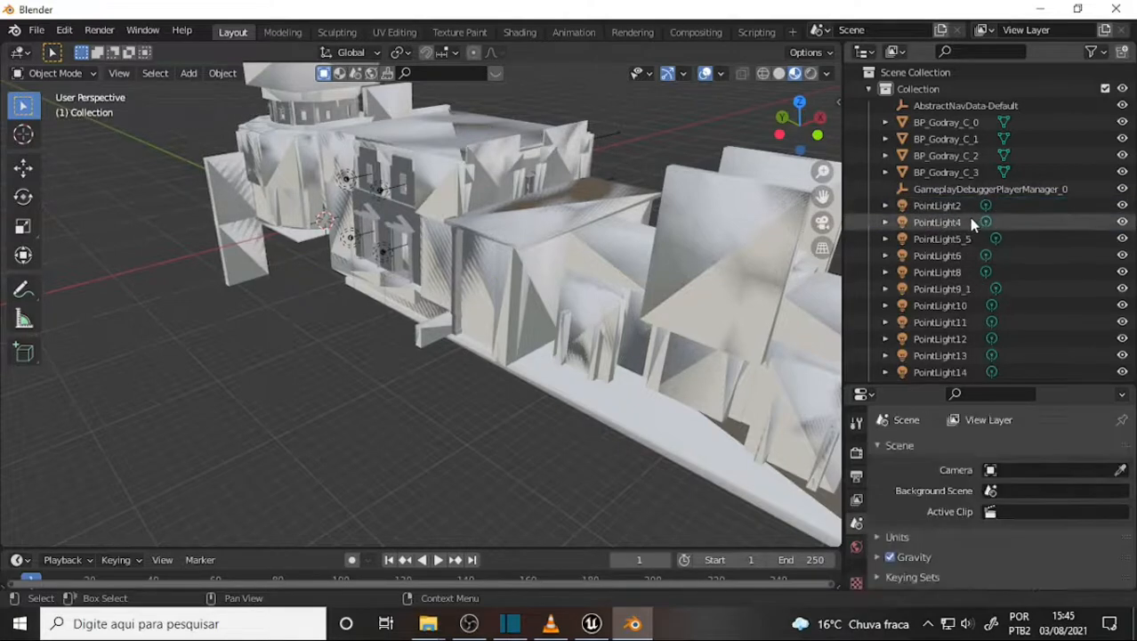
- Select all the point lights in the object list, from PointLight2 through PointLight_7
click(936, 207)
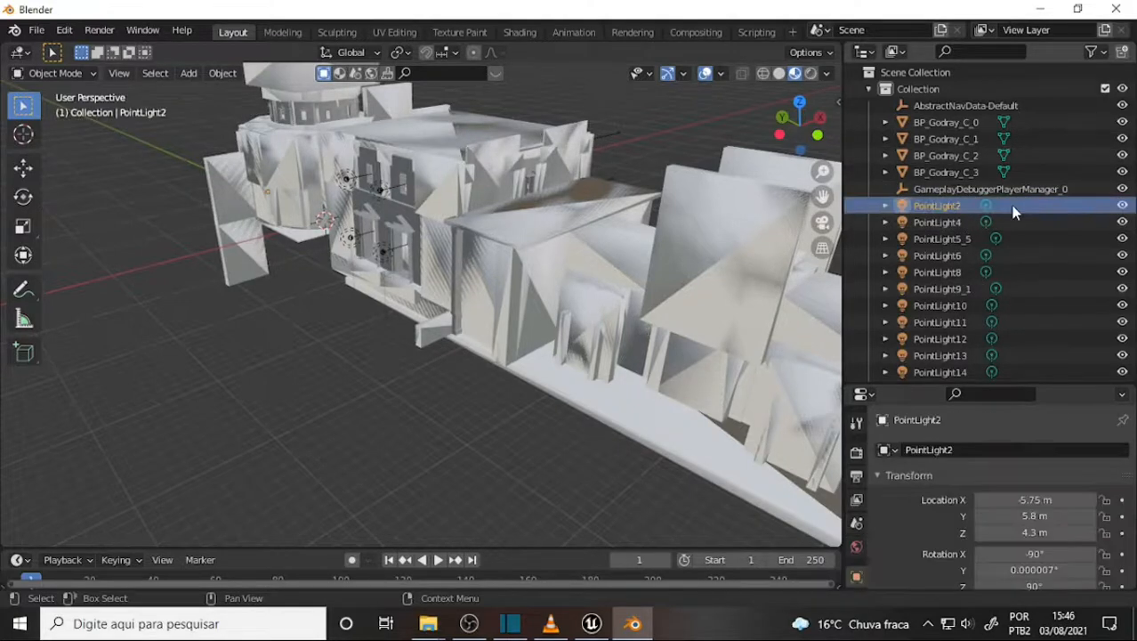
scroll(1014, 211, down, 5)
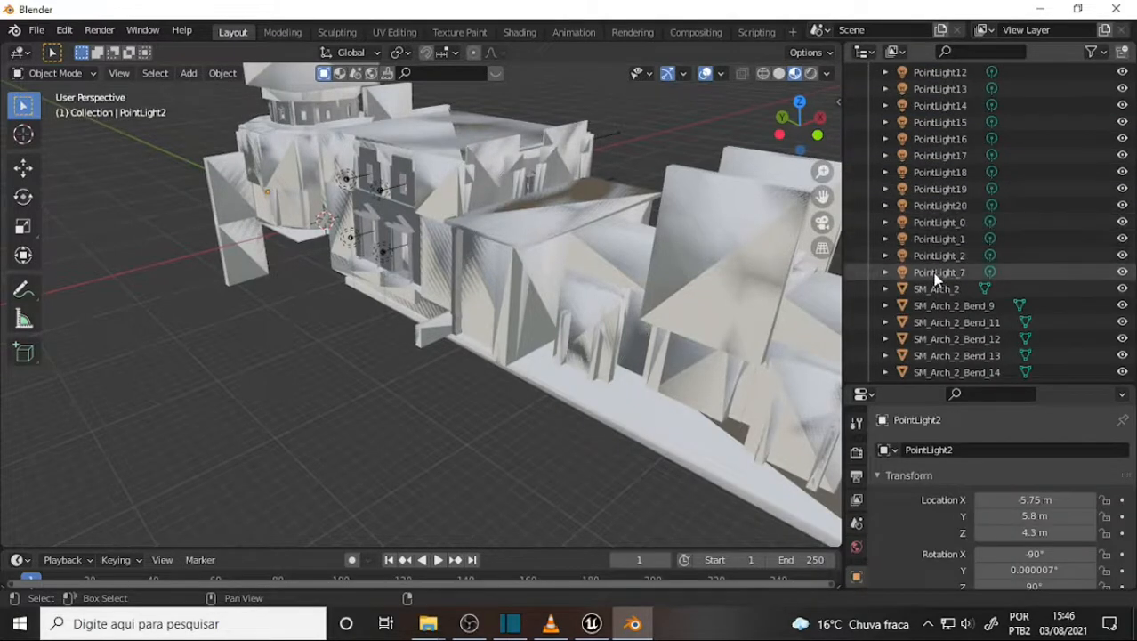
shift+click(1008, 271)
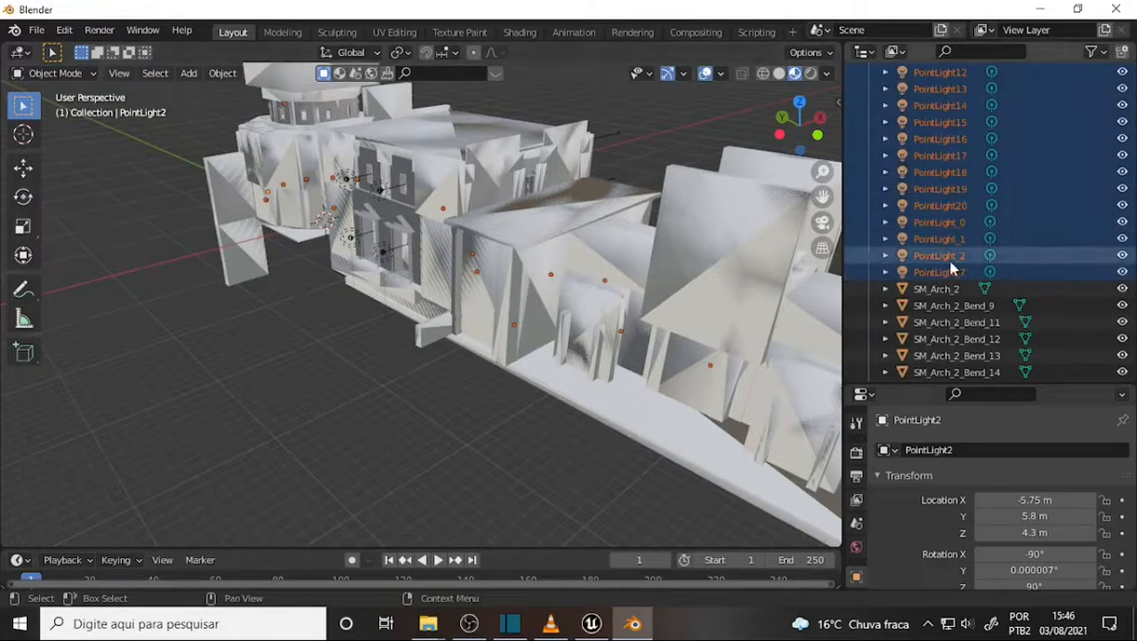
- Switch to the SunTemple project in Unreal Engine and examine how the point lights illuminate the temple interior
click(592, 625)
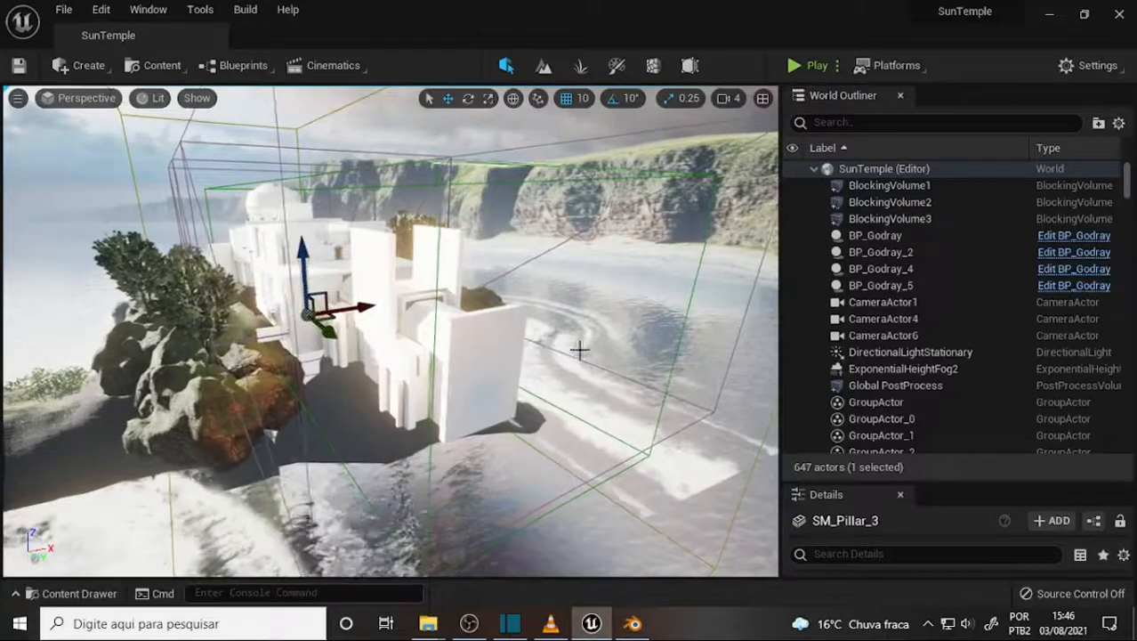
scroll(564, 336, up, 12)
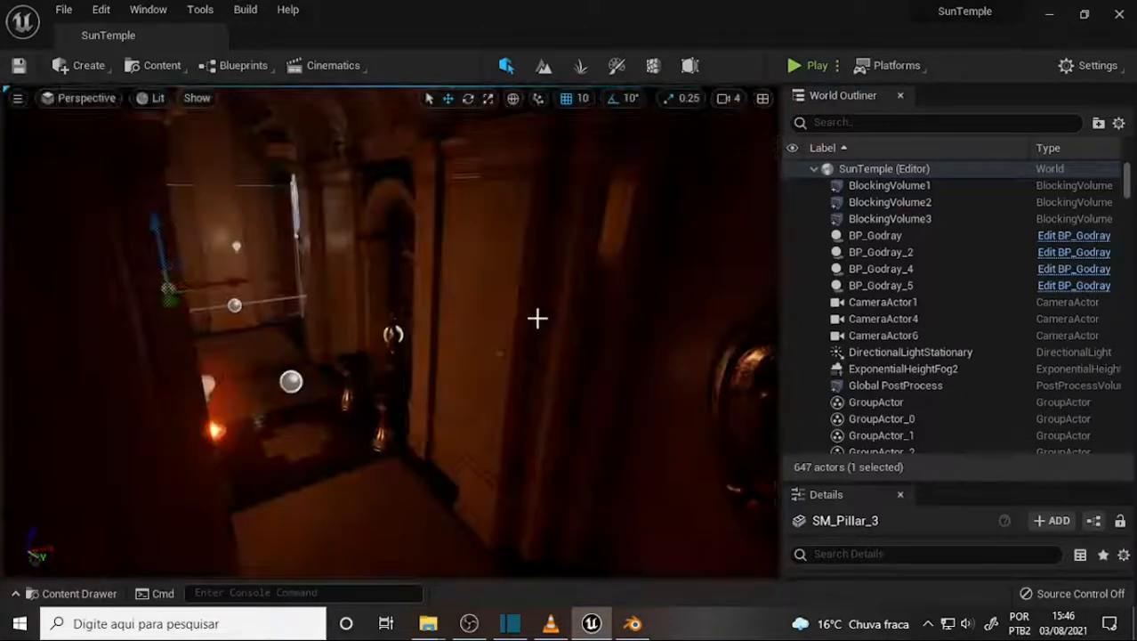
middle_drag(536, 318, 562, 331)
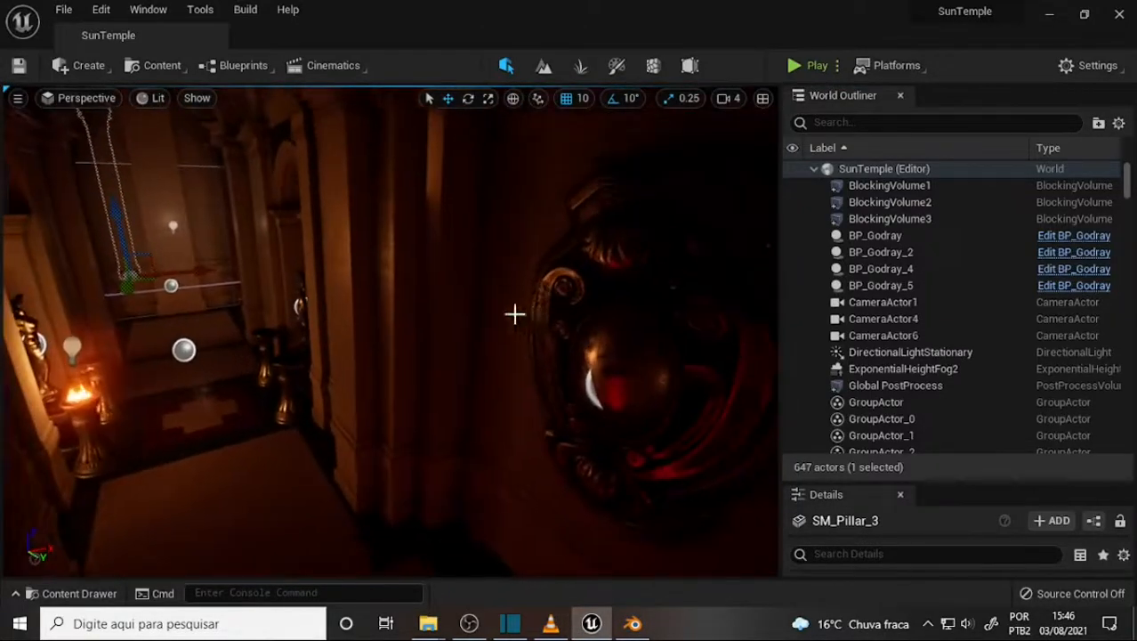
right_drag(515, 315, 431, 325)
right_drag(326, 385, 314, 377)
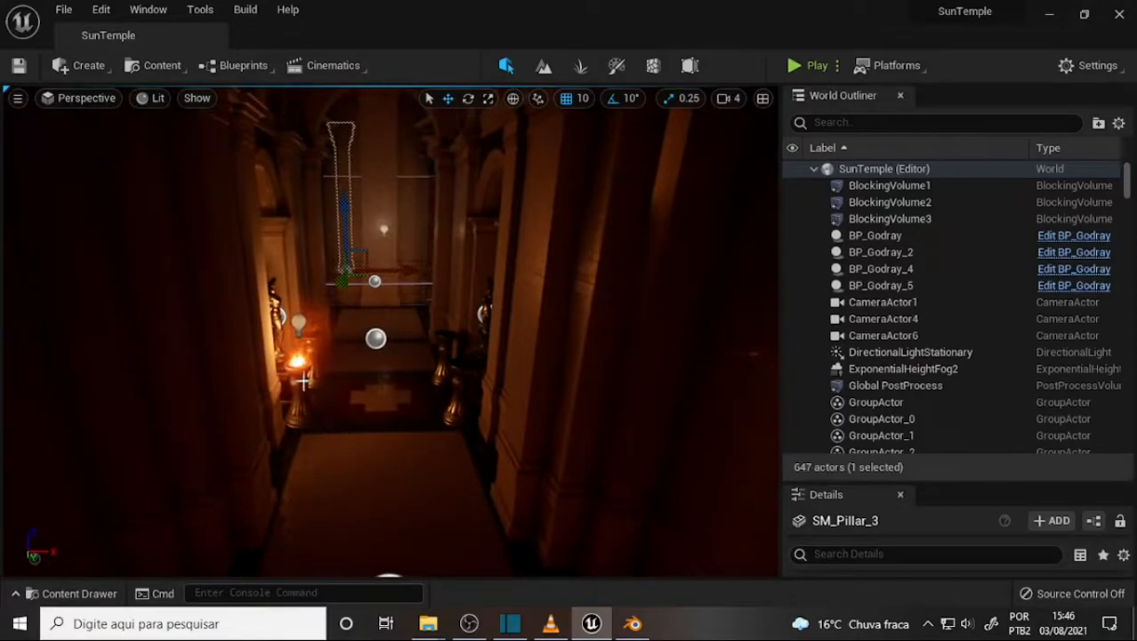
- Return to Blender and delete the selected point lights
click(633, 624)
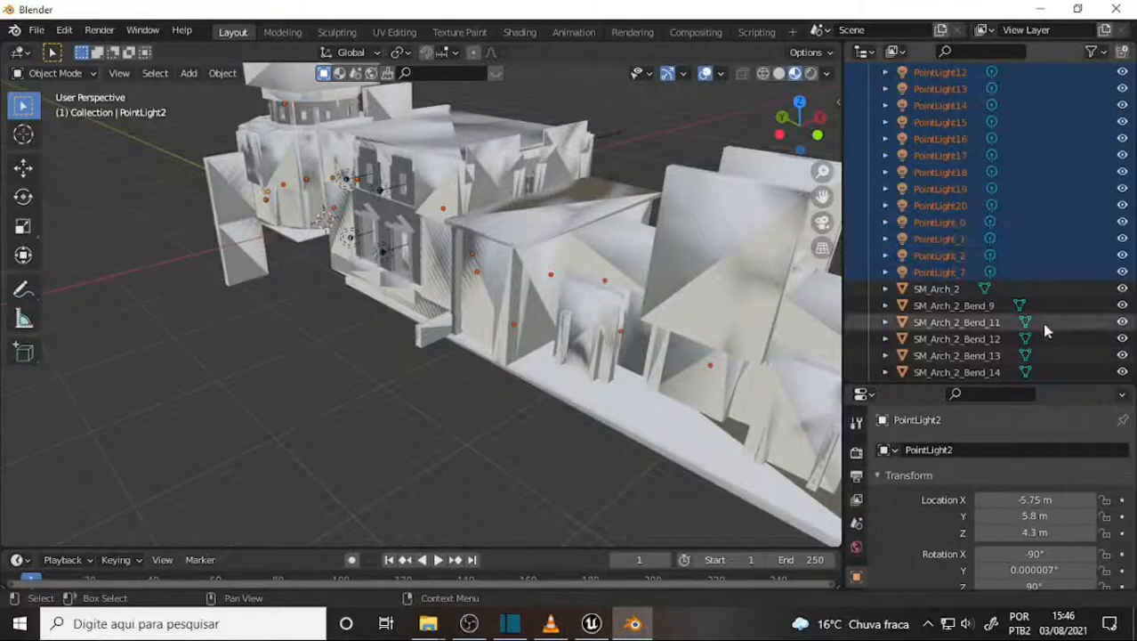
key(Delete)
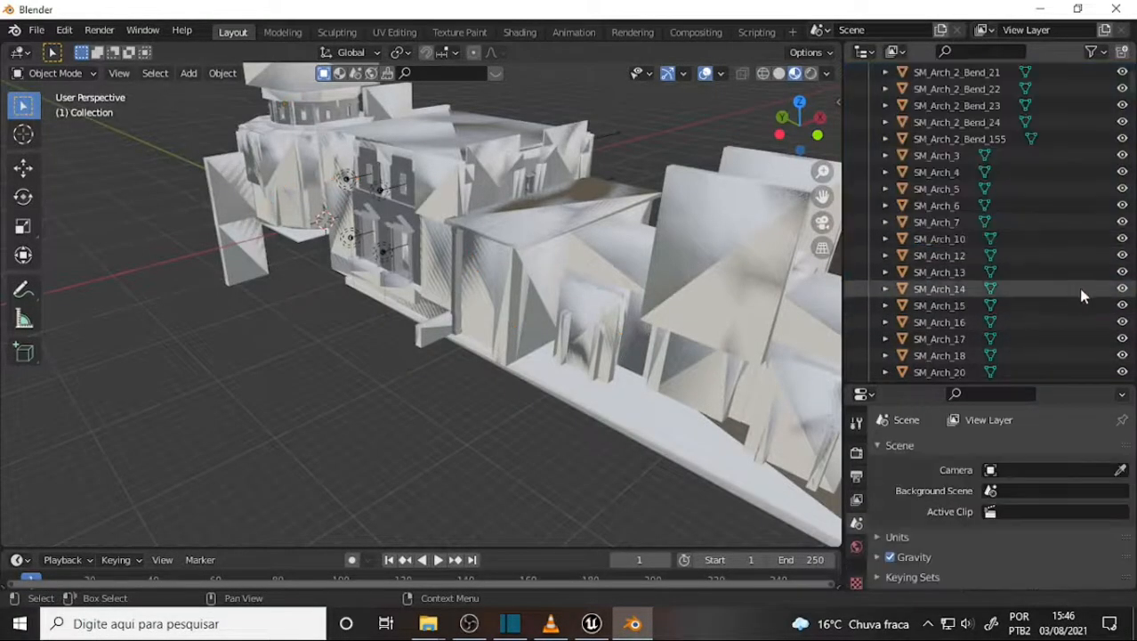
- Show the viewport and render visibility toggles for the listed objects, and delete GameplayDebuggerPlayerManager_0
click(1100, 54)
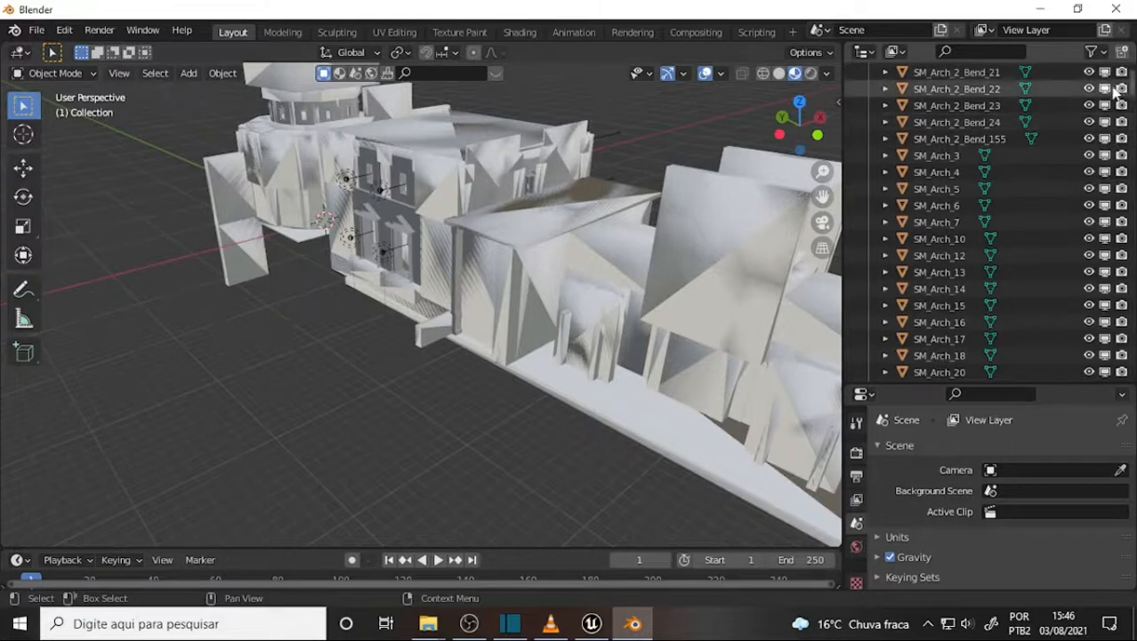
scroll(1059, 227, up, 5)
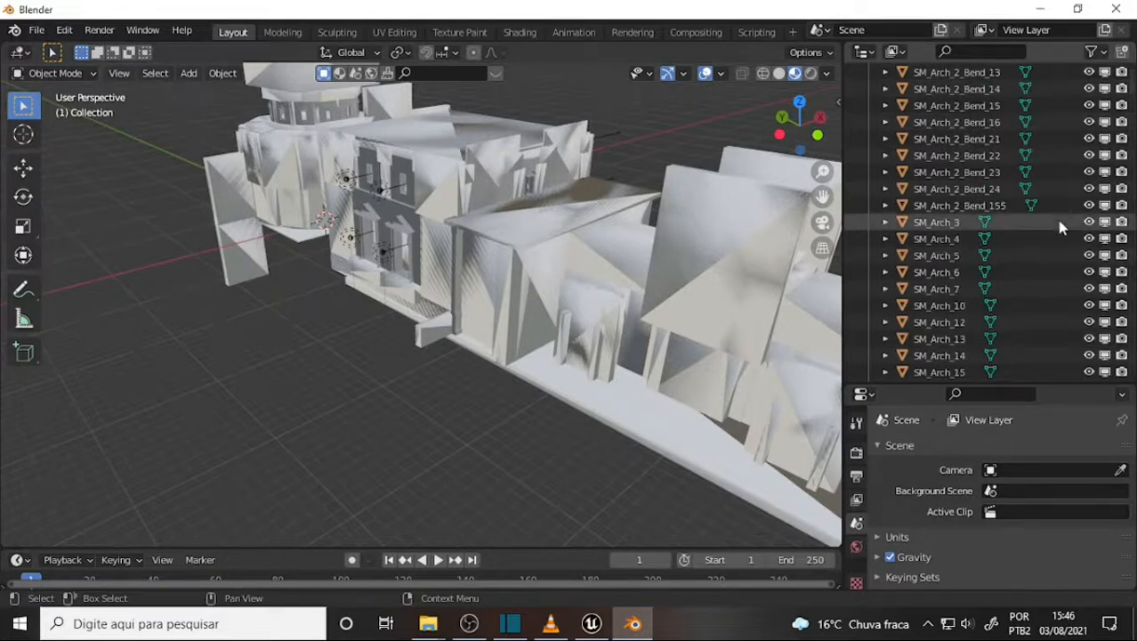
click(976, 126)
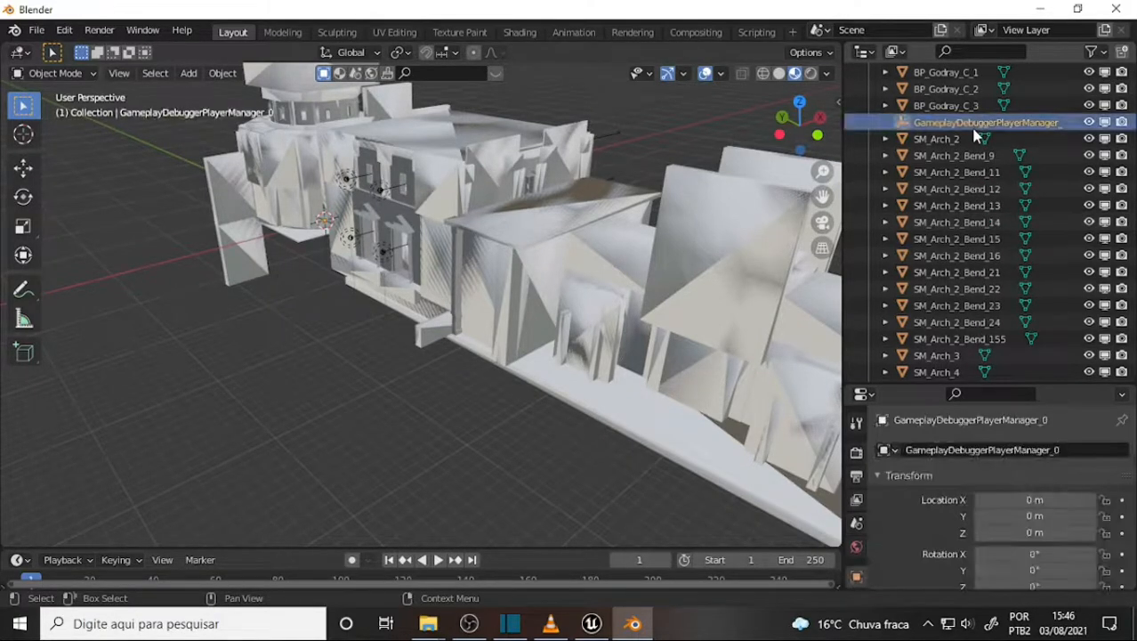
key(Delete)
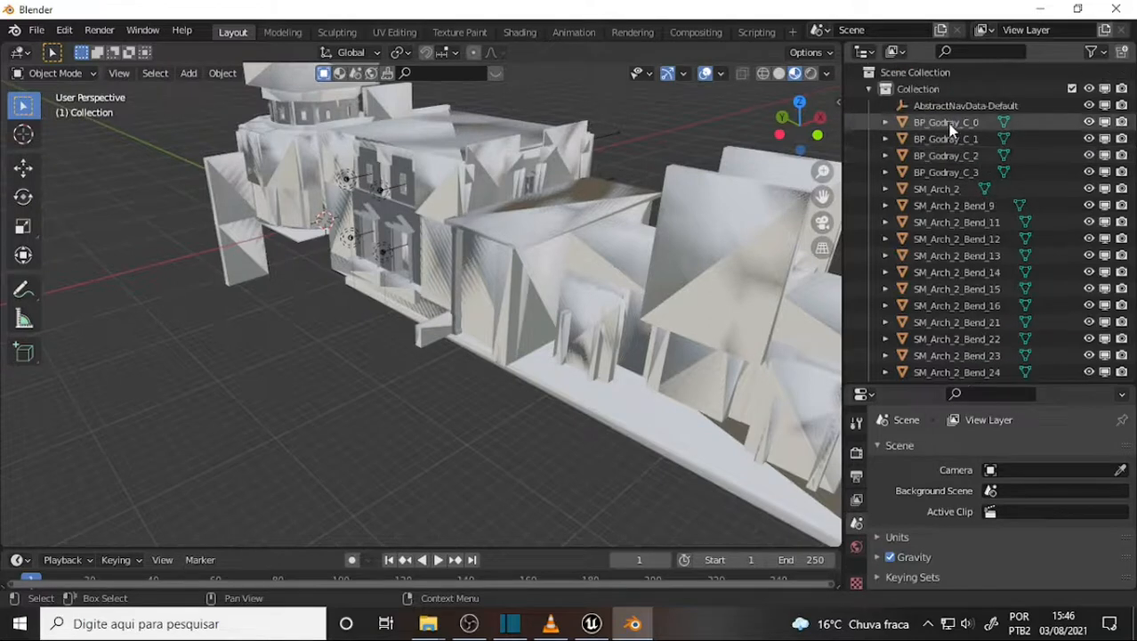
- Select BP_Godray_C_0 through BP_Godray_C_3 together with AbstractNavData-Default and delete them
click(948, 122)
shift+click(950, 174)
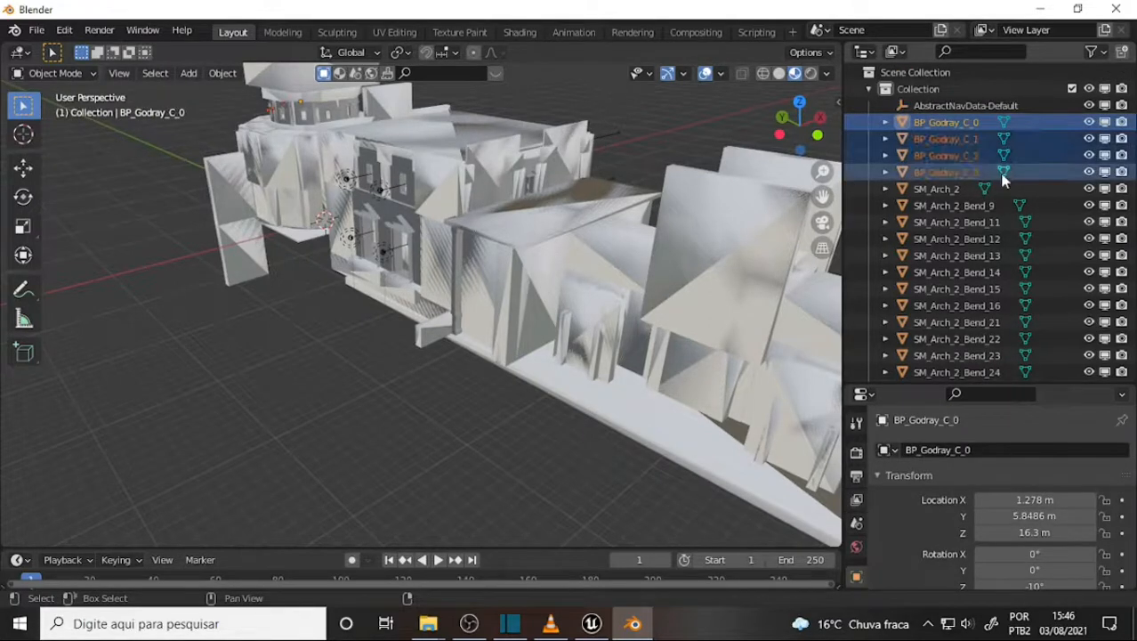
ctrl+click(982, 107)
key(Delete)
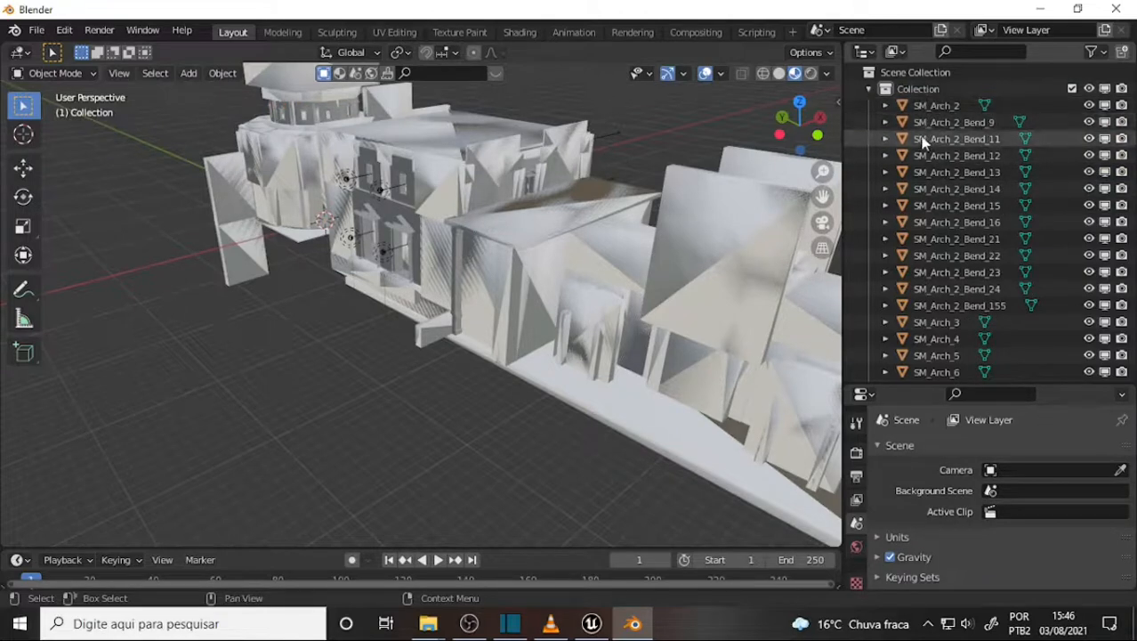
- Select the range SphereReflectionCapture20 through SphereReflectionCapture65 in the object list and delete it
scroll(1034, 192, down, 10)
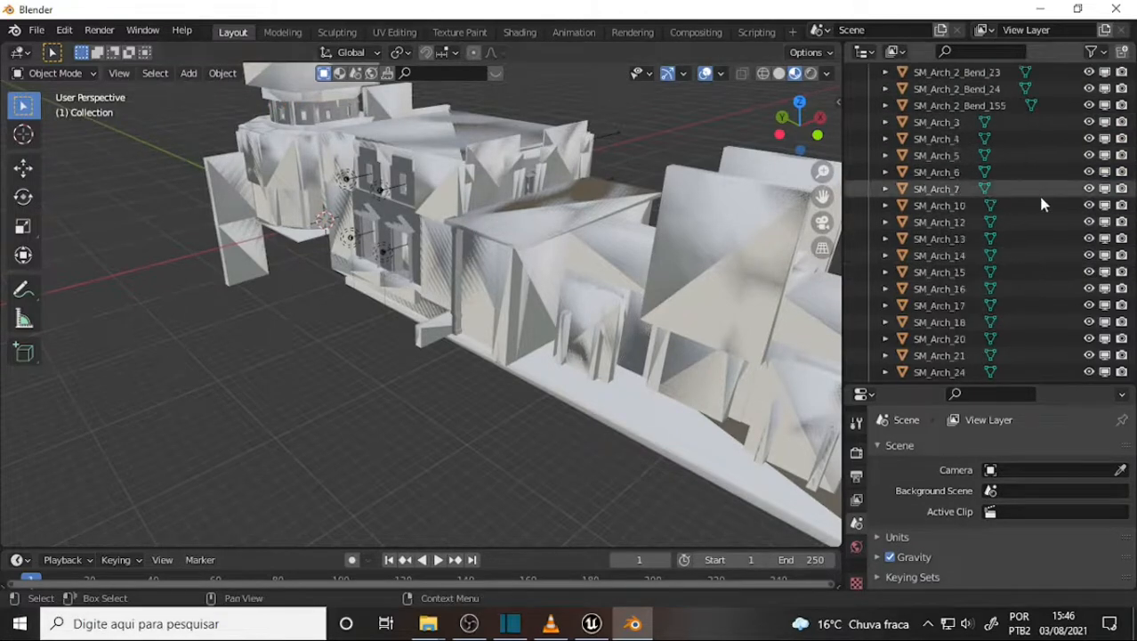
scroll(1041, 206, down, 5)
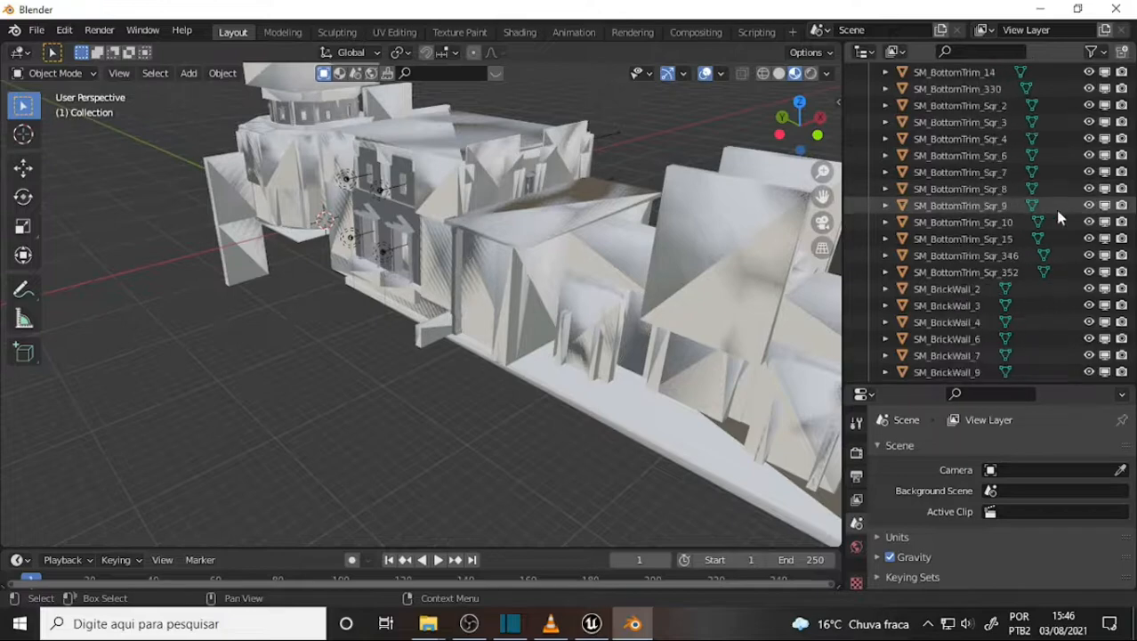
drag(1134, 82, 1135, 245)
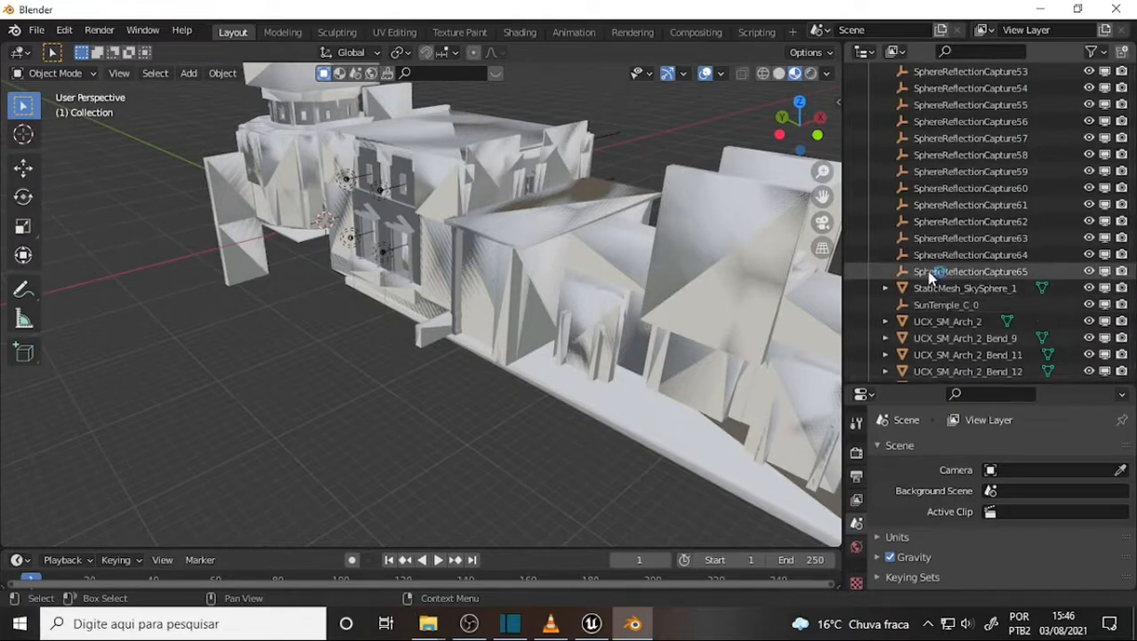
click(1036, 271)
scroll(1035, 271, up, 15)
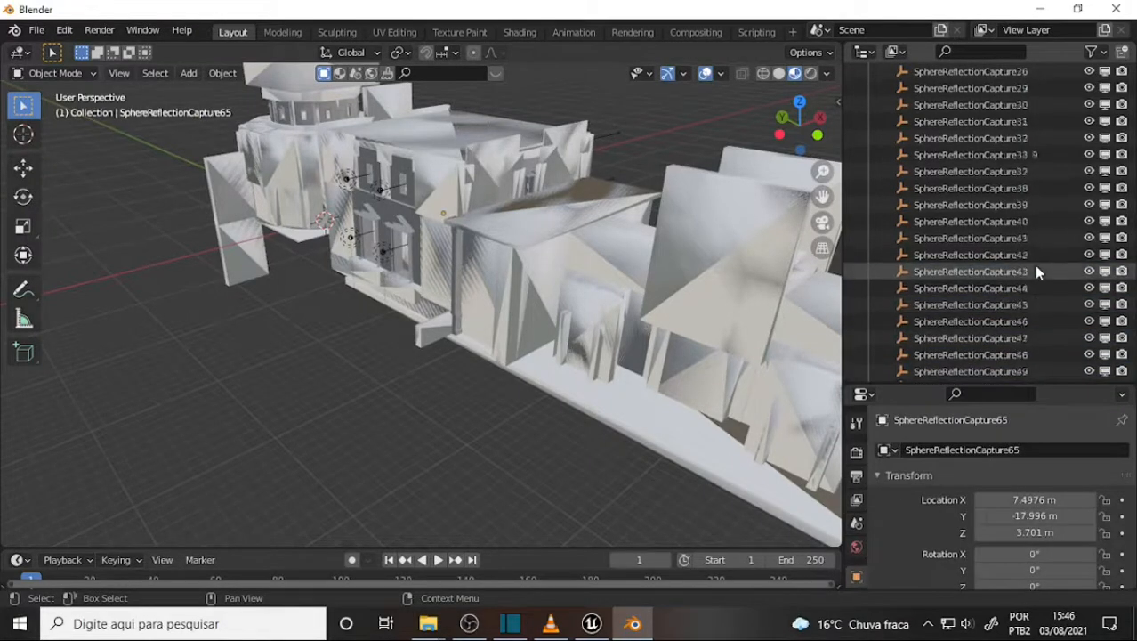
shift+click(961, 176)
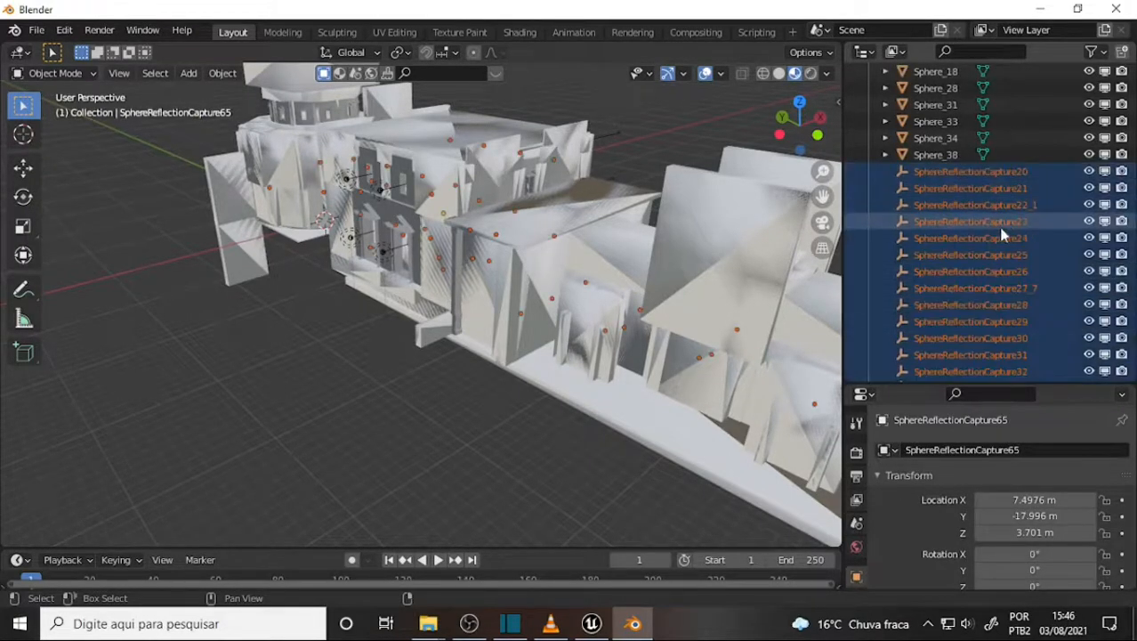
key(Delete)
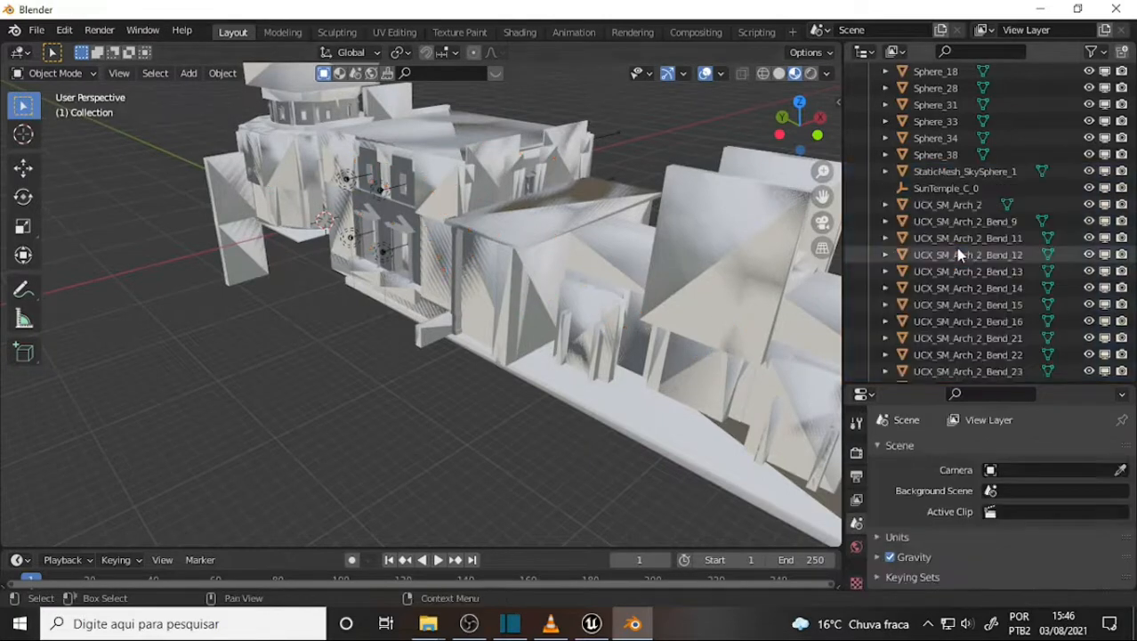
- Delete the StaticMesh_SkySphere_1 mesh and the SunTemple_C_0 empty
click(942, 171)
key(Delete)
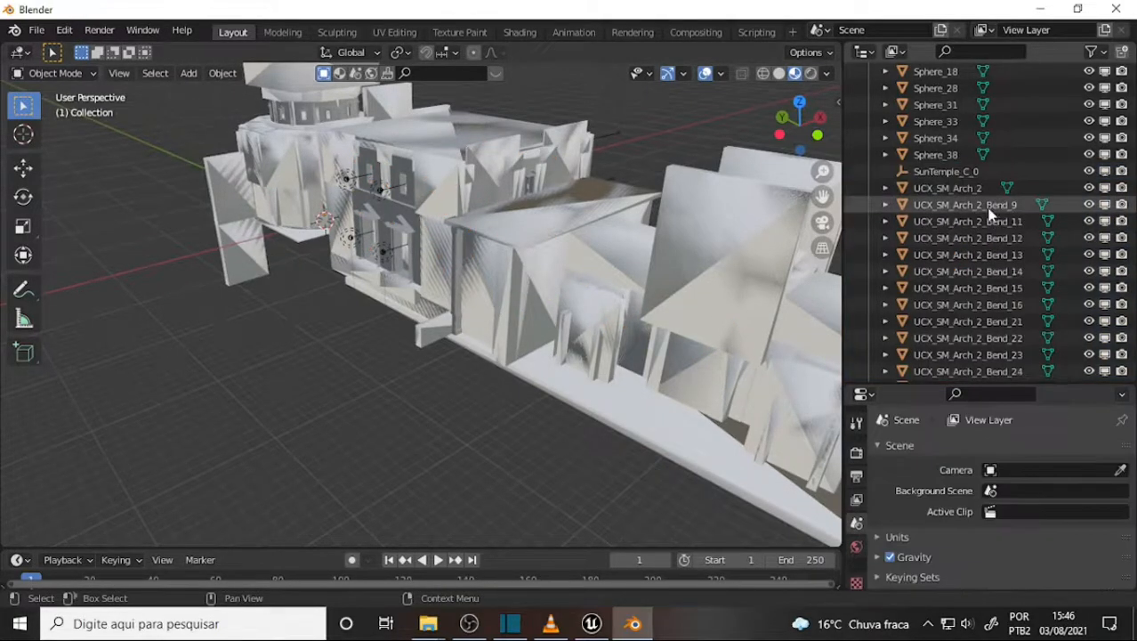
click(936, 174)
key(Delete)
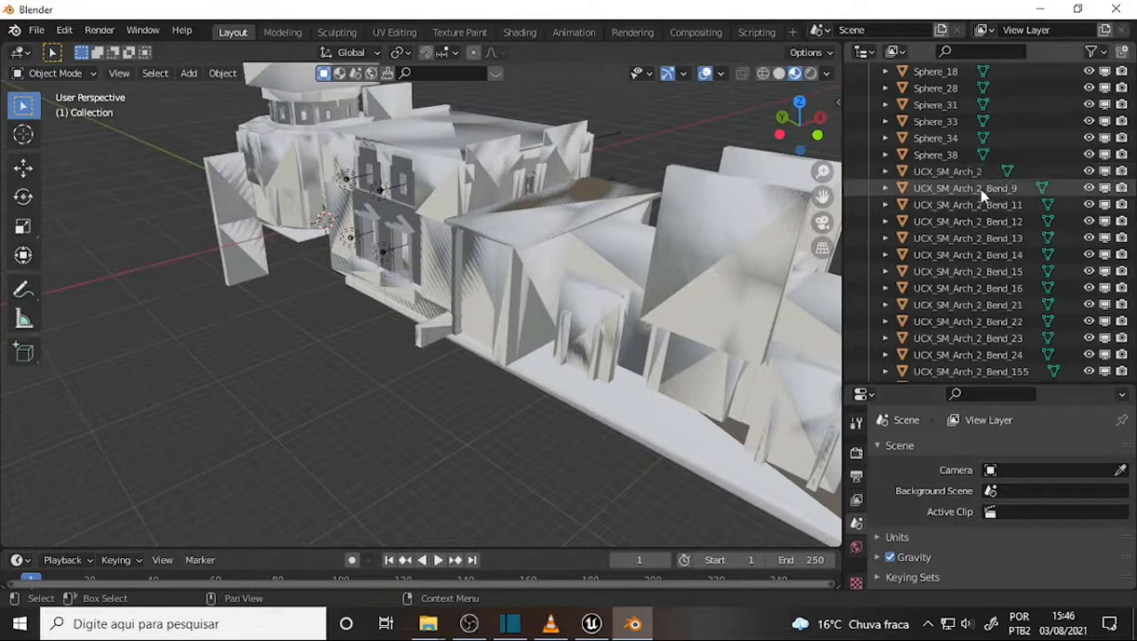
- Select WindowSkY_SpotLight_6 through WorldInfo_0 at the end of the object list and delete them
scroll(1015, 188, down, 5)
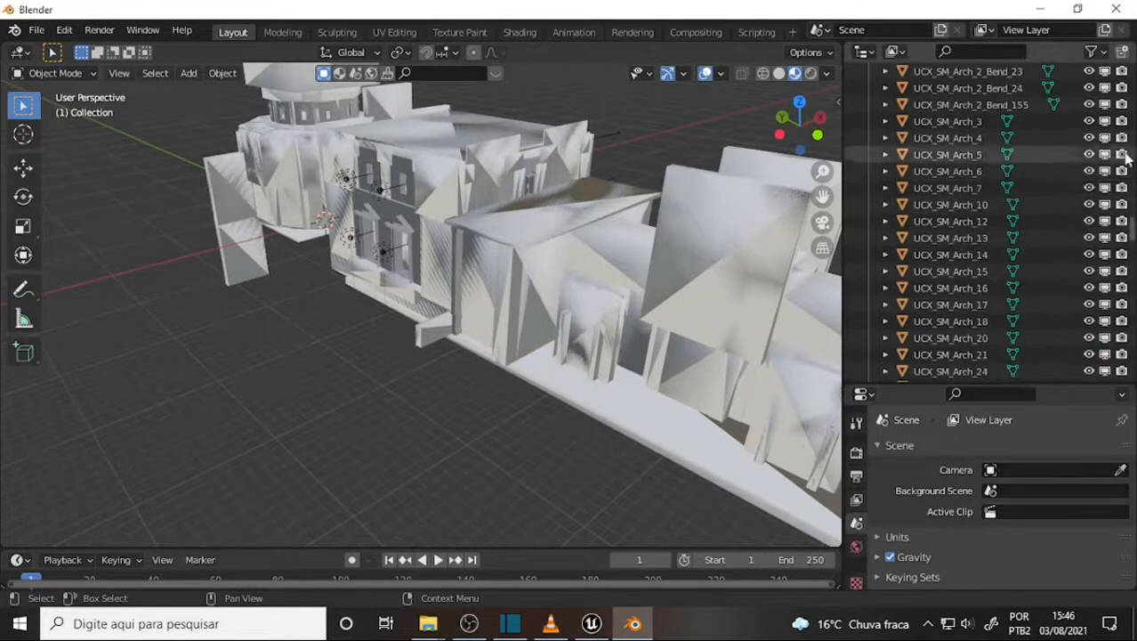
drag(1135, 227, 1134, 363)
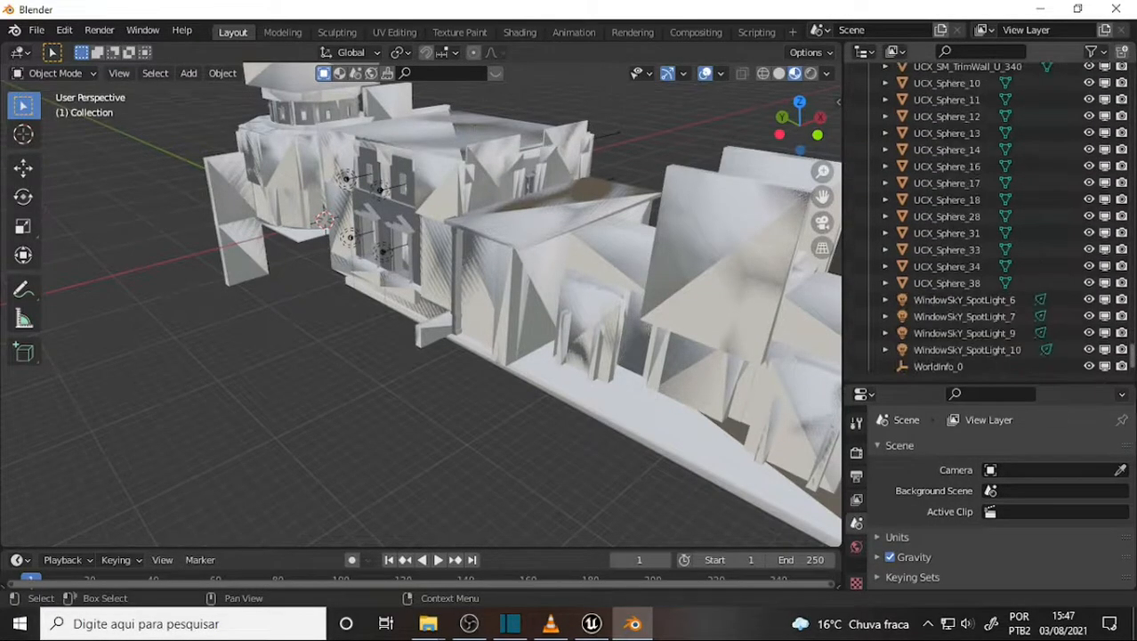
click(965, 301)
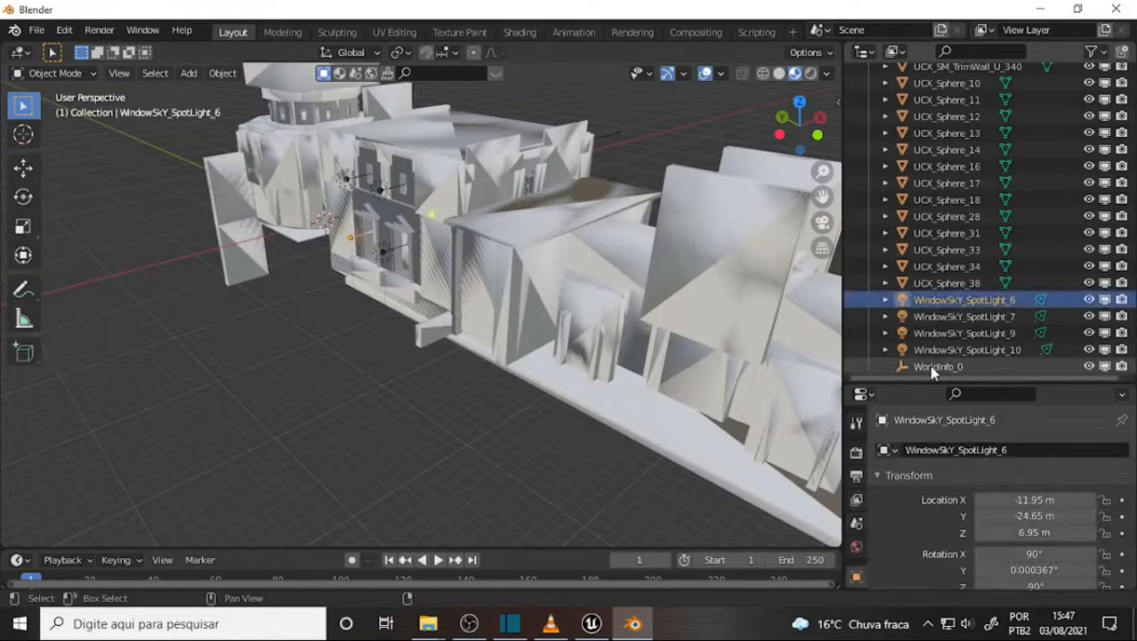
shift+click(929, 364)
scroll(1037, 322, up, 3)
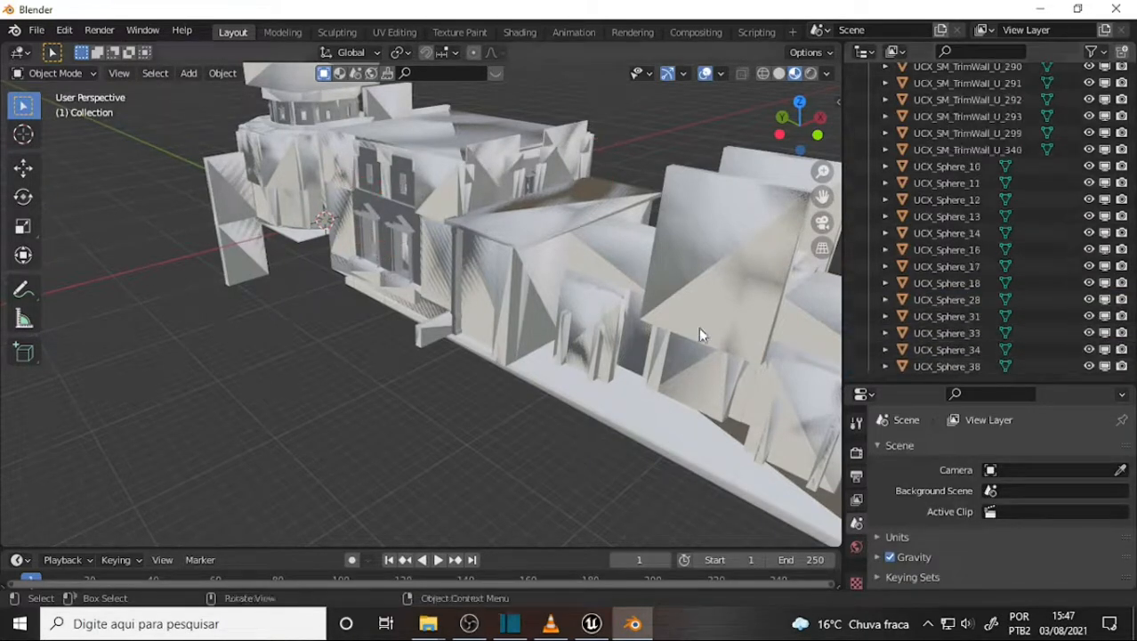
- Move all UCX_ objects, from UCX_SM_Arch_2 through UCX_Sphere_38, into a new collection named Coll UCX and hide that collection
click(947, 365)
drag(1134, 368, 1134, 222)
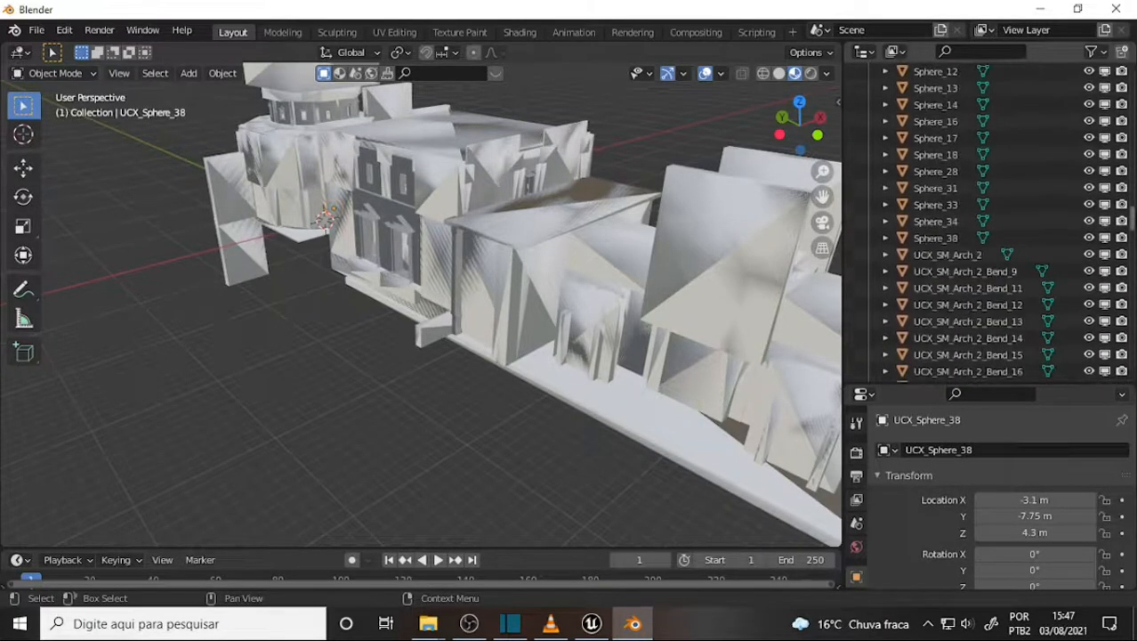
shift+click(961, 256)
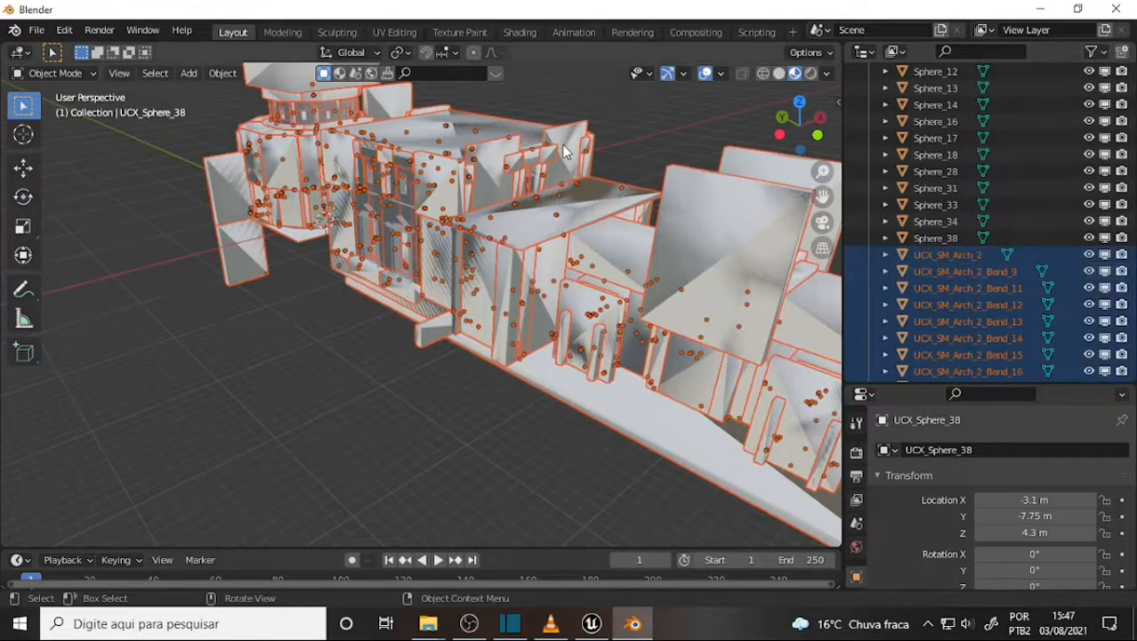
key(m)
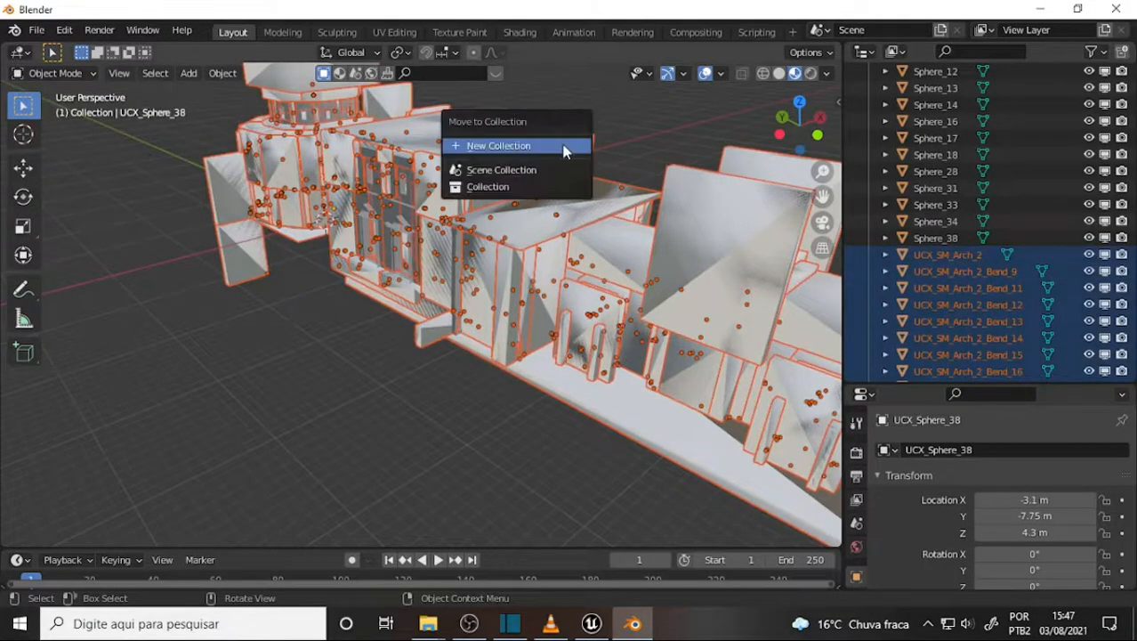
click(513, 150)
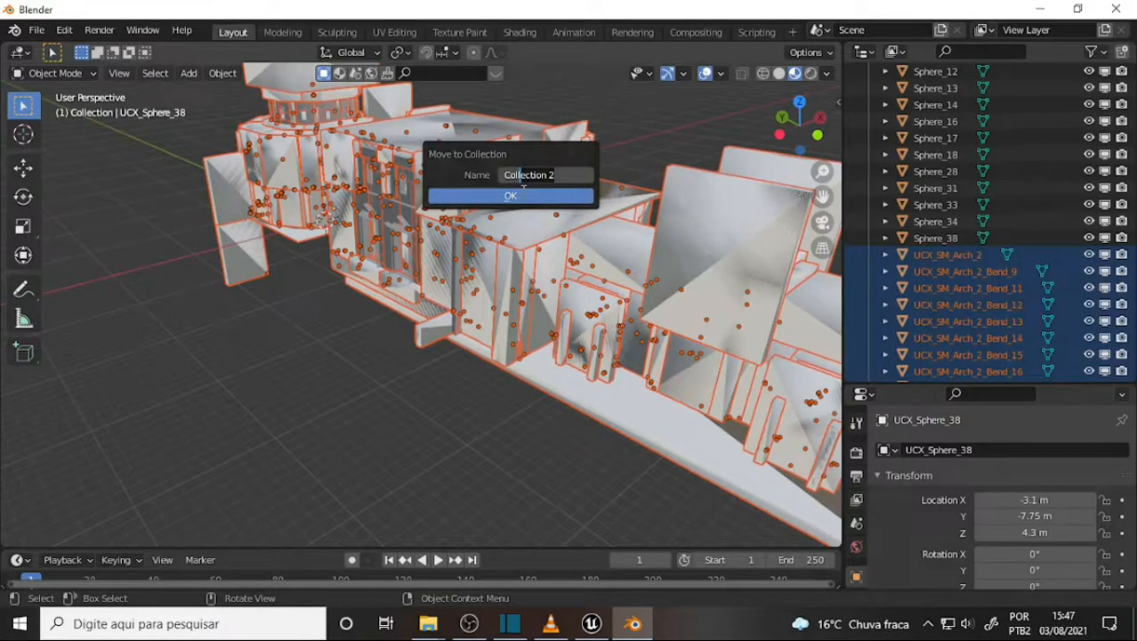
text(Coll U)
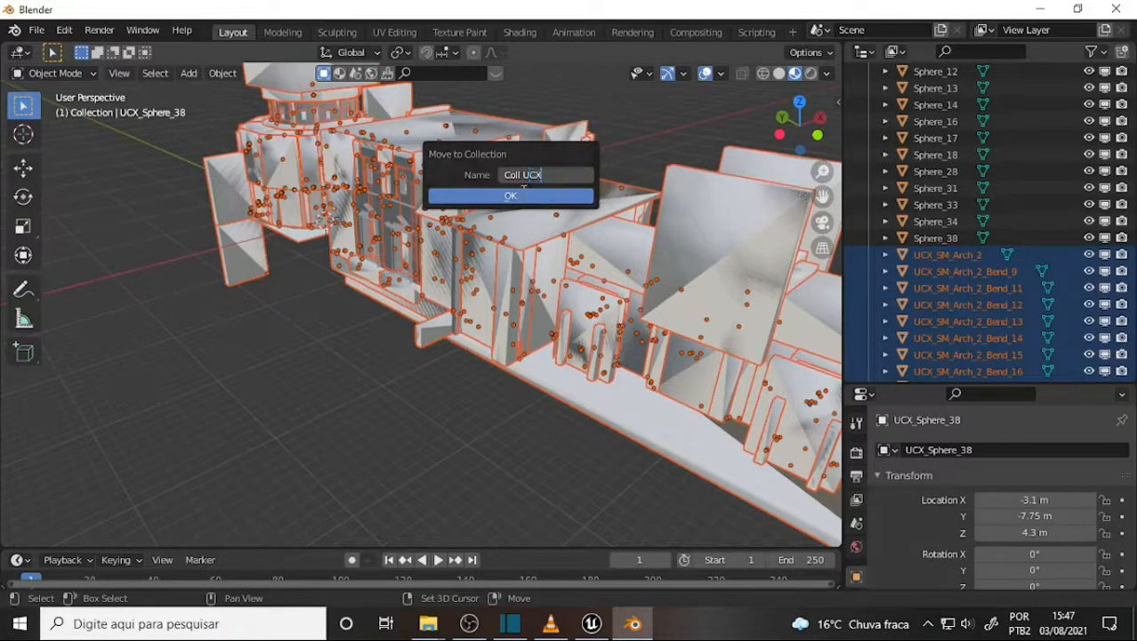
text(CX)
key(Return)
click(510, 196)
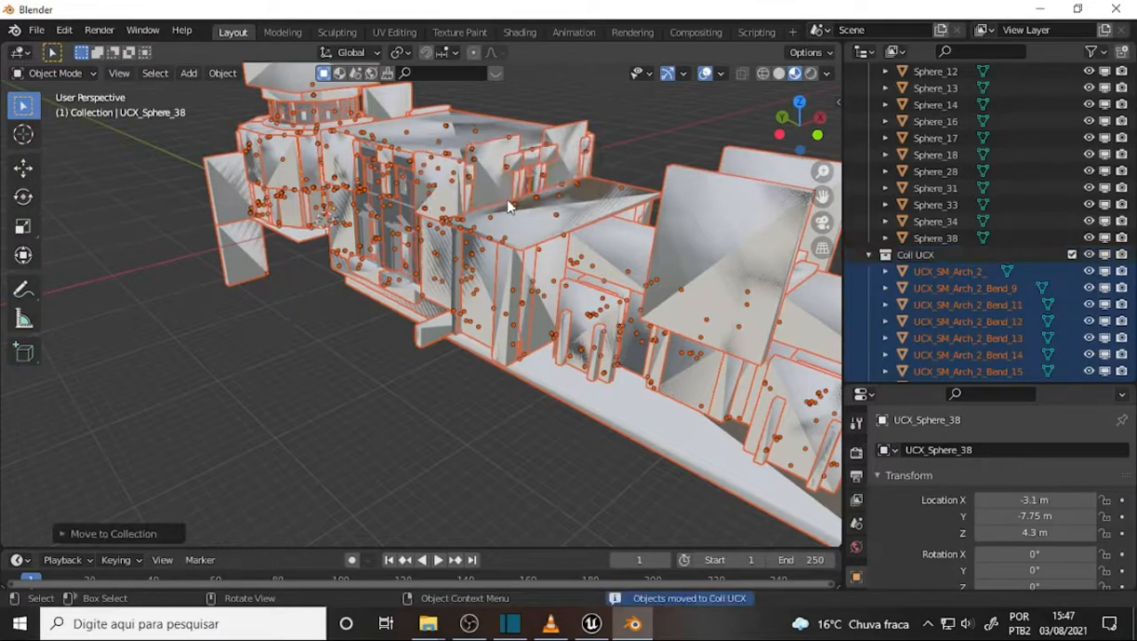
click(1089, 255)
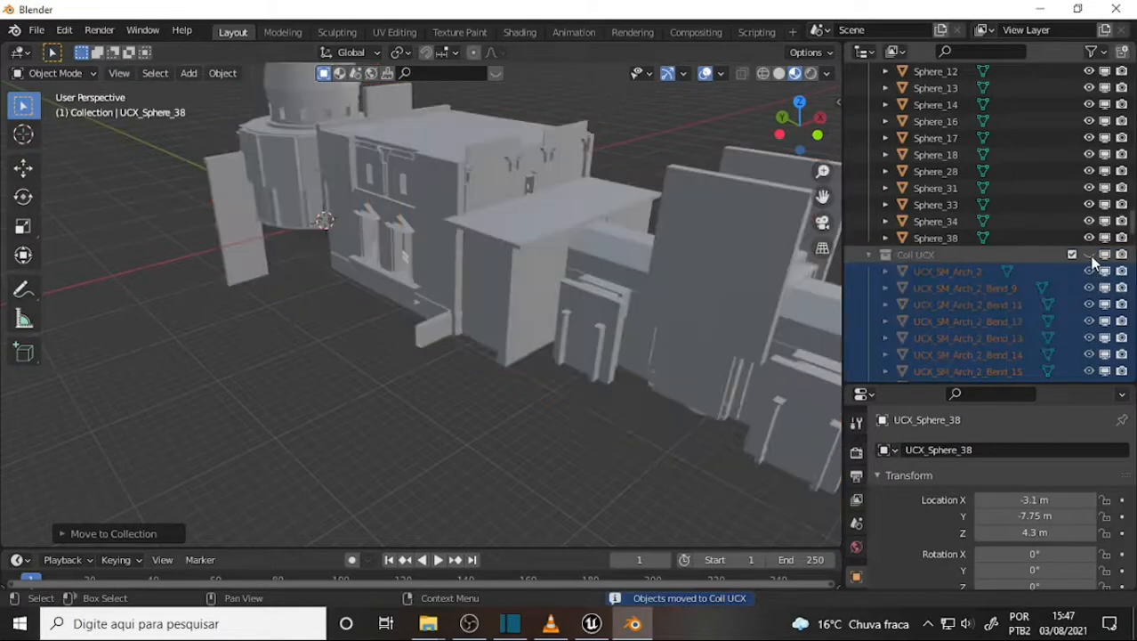
- Select the sphere meshes Sphere_10 through Sphere_38 and delete them
click(945, 239)
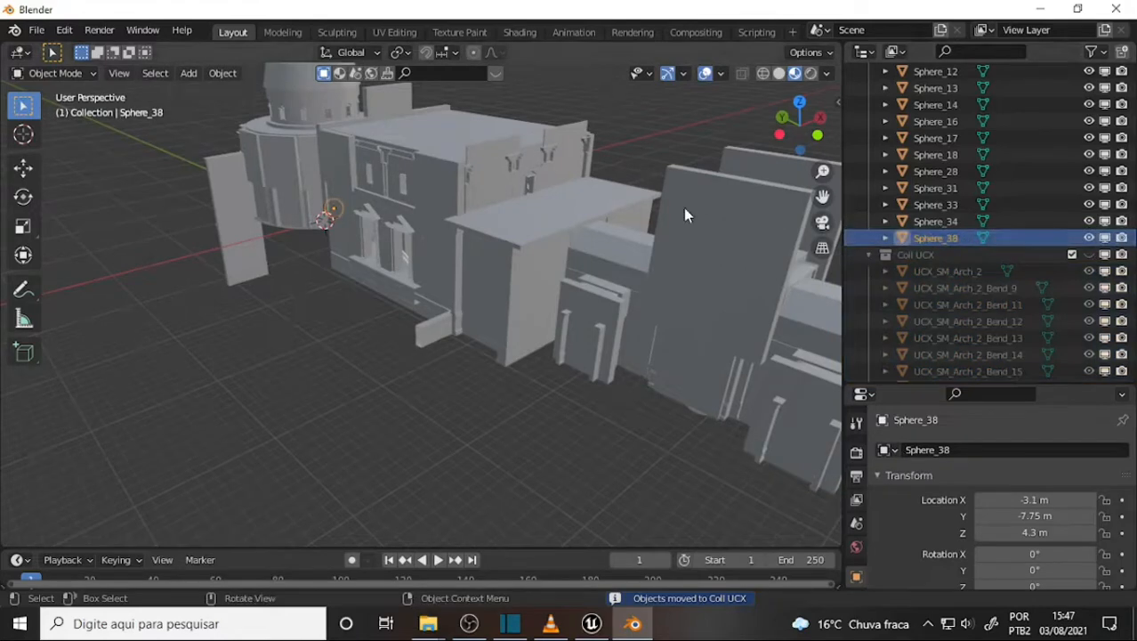
scroll(683, 207, up, 5)
scroll(691, 209, down, 4)
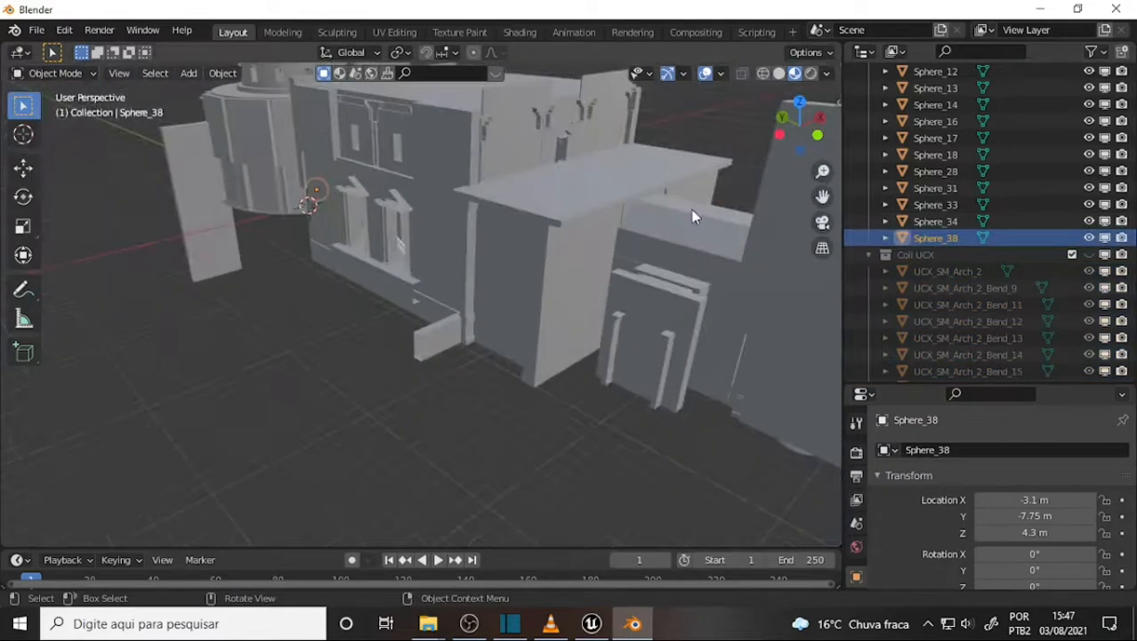
mouse_move(1133, 226)
mouse_down()
mouse_move(1133, 196)
mouse_move(1132, 226)
mouse_up()
scroll(1008, 118, up, 5)
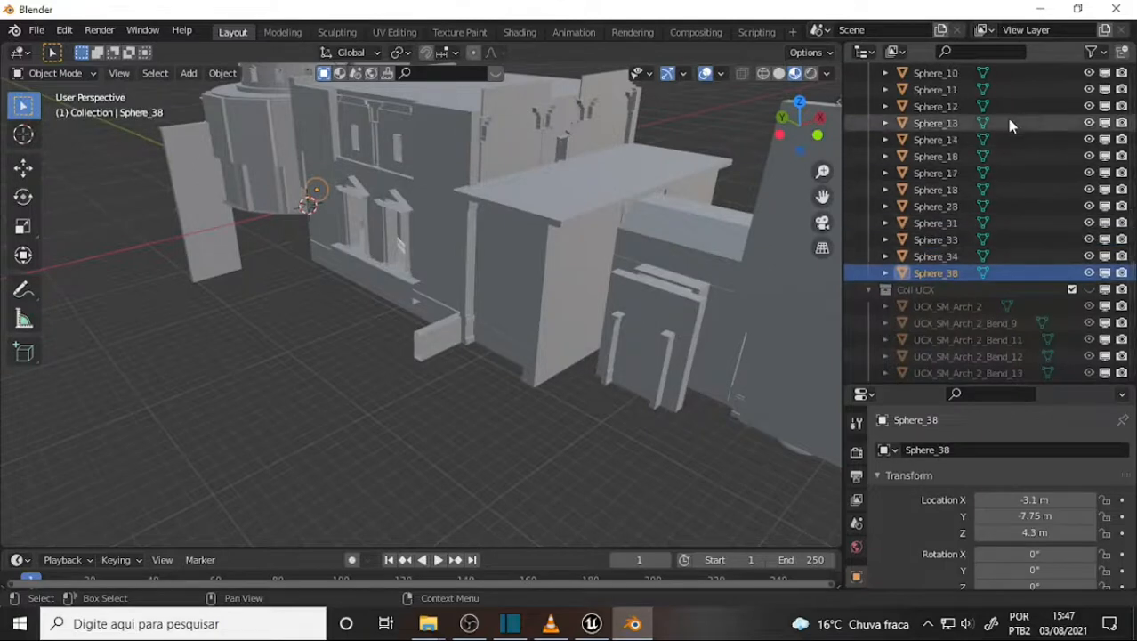
shift+click(939, 144)
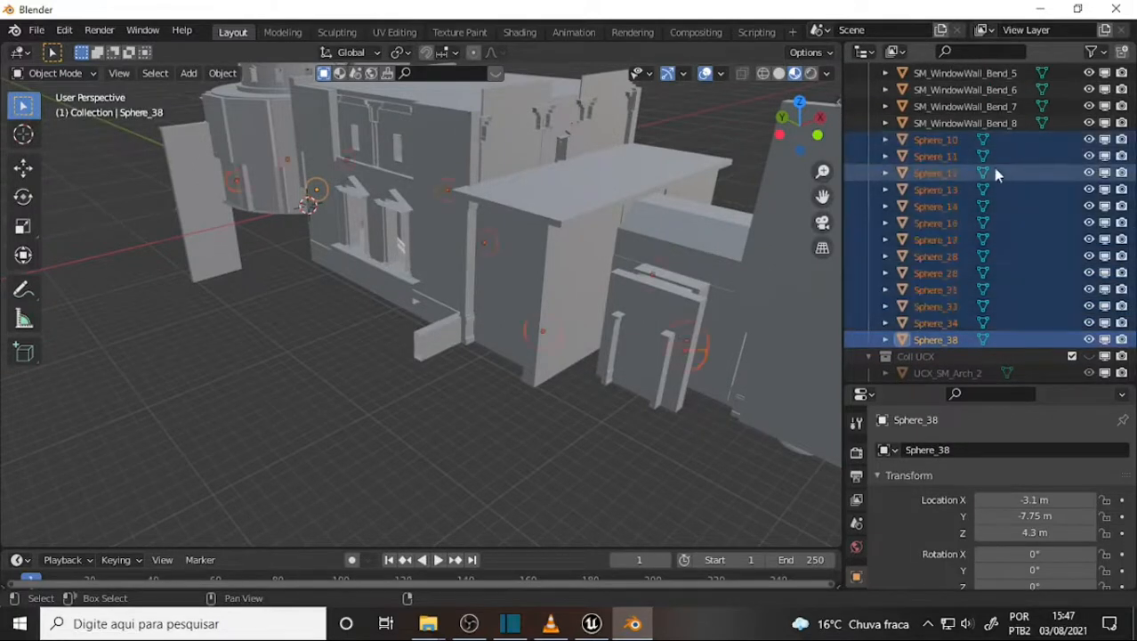
key(x)
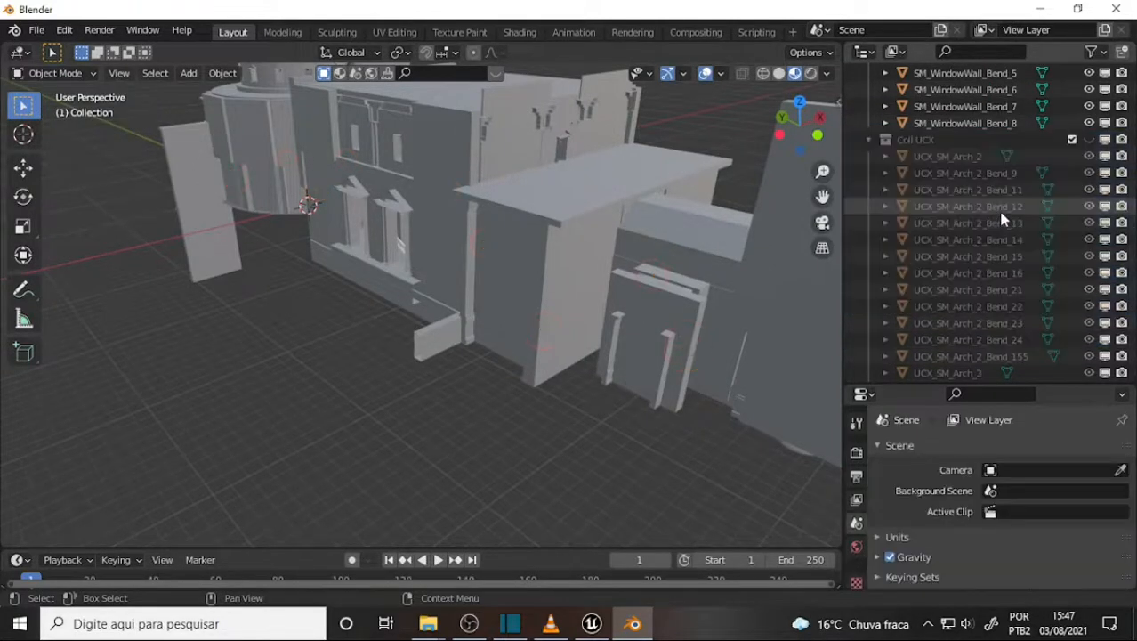
- Select all remaining SM_ meshes, SM_Arch_2 through SM_WindowWall_Bend_8, and move them into a new collection named Coll SM
scroll(1003, 218, up, 5)
click(979, 223)
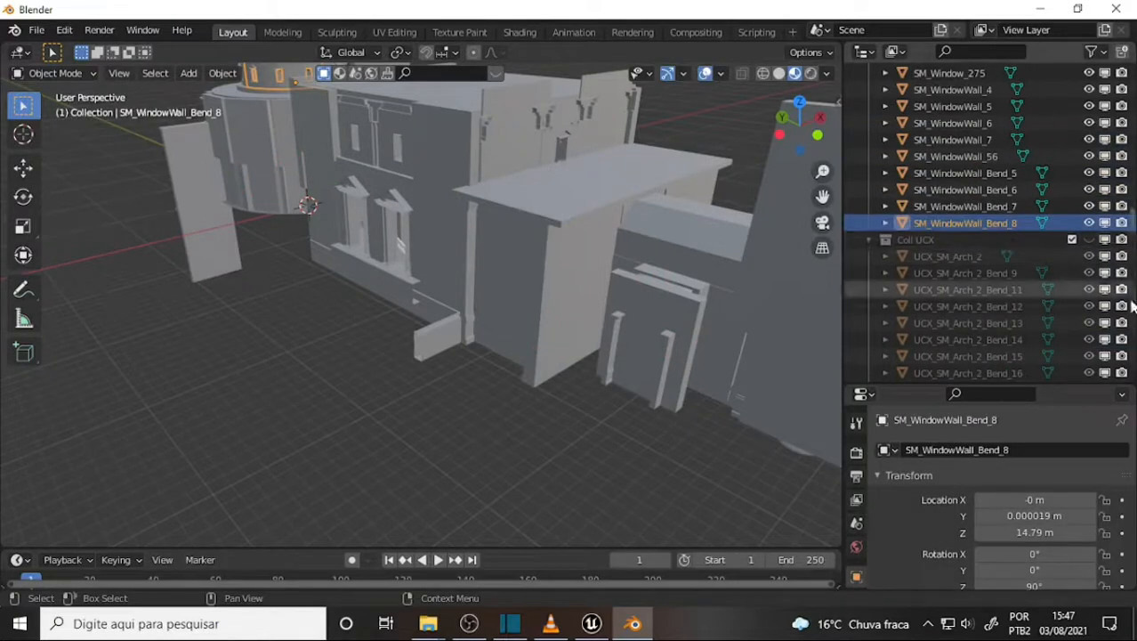
drag(1132, 226, 994, 104)
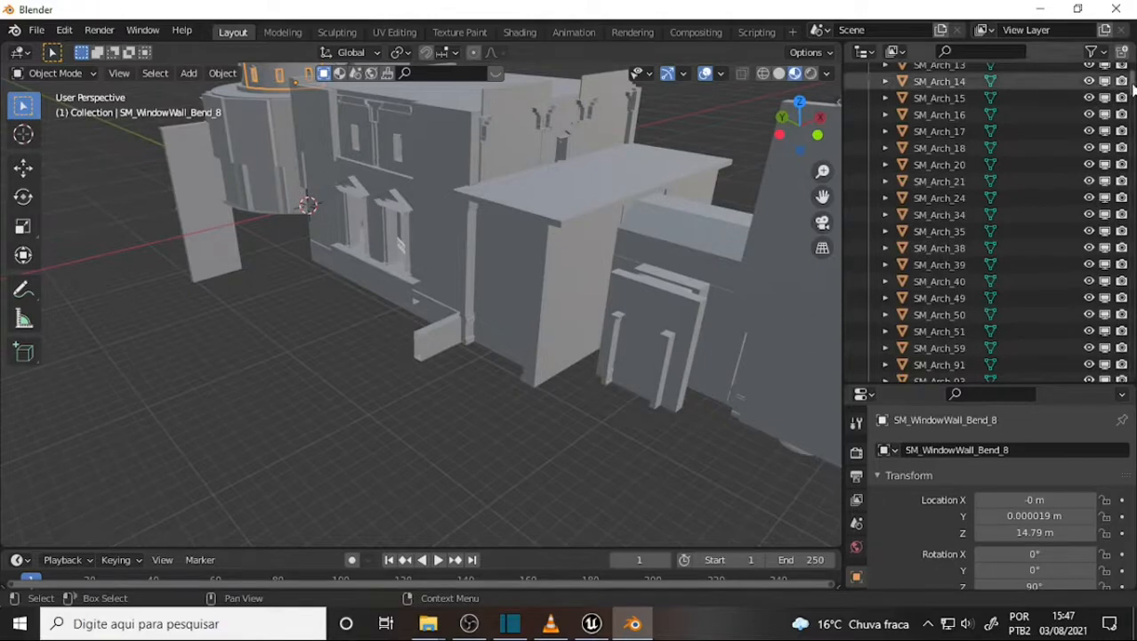
scroll(1032, 79, up, 5)
key(a)
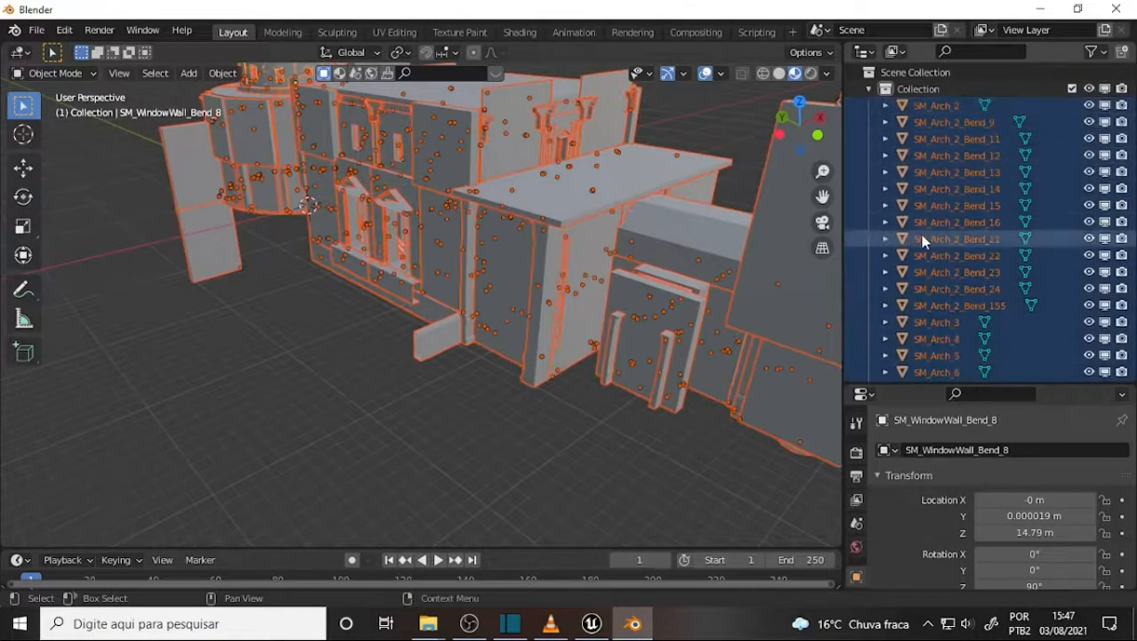
key(m)
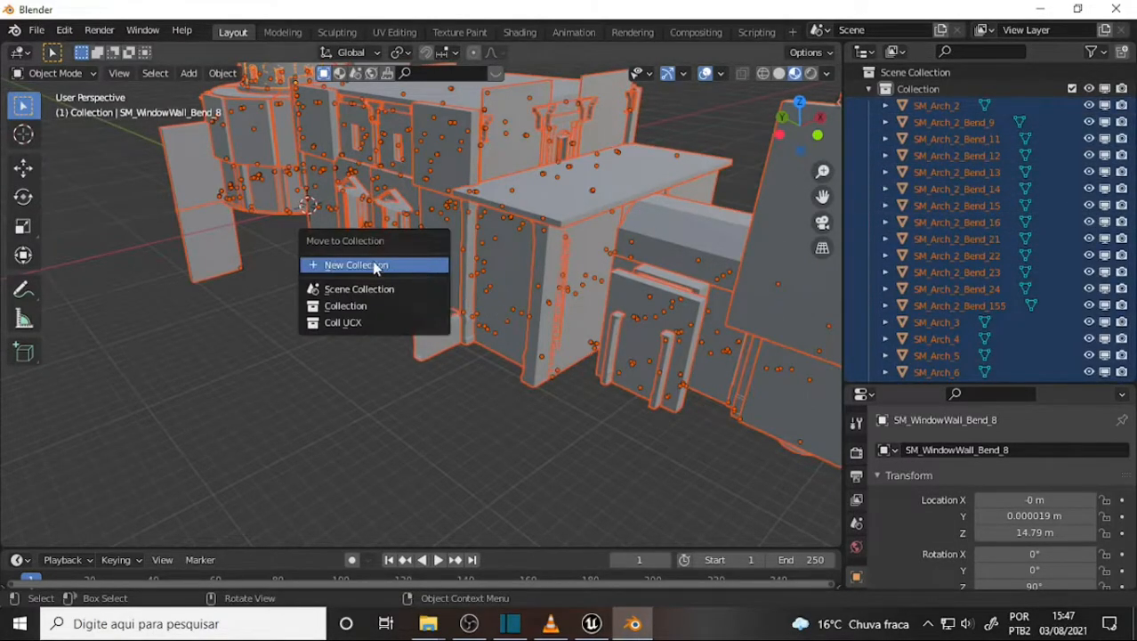
click(375, 266)
click(427, 293)
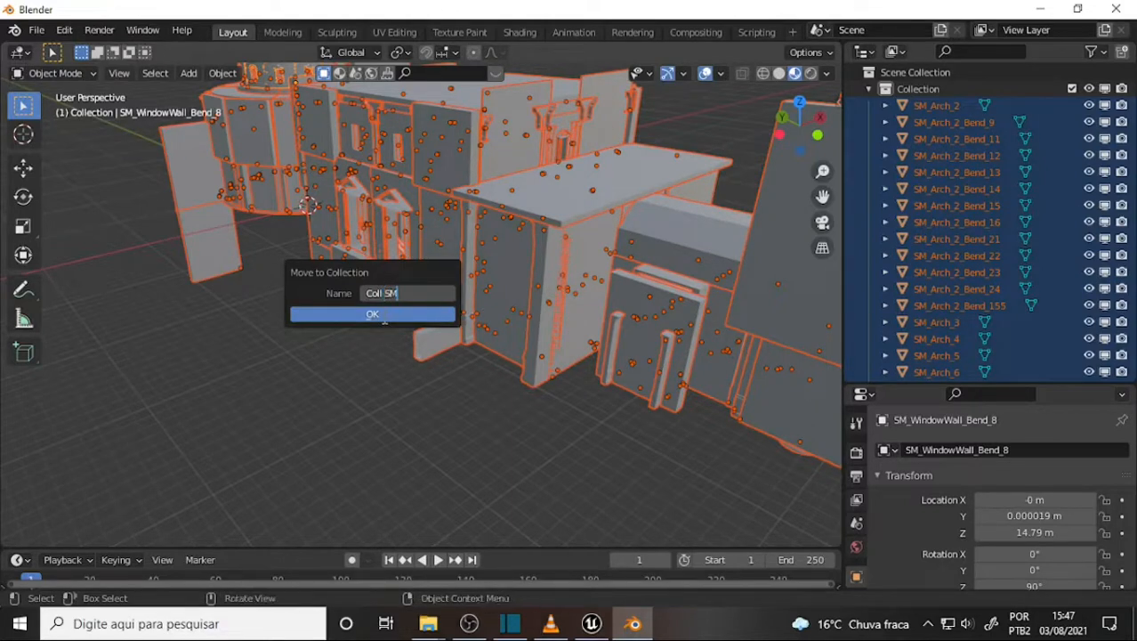
click(372, 314)
click(373, 314)
click(361, 320)
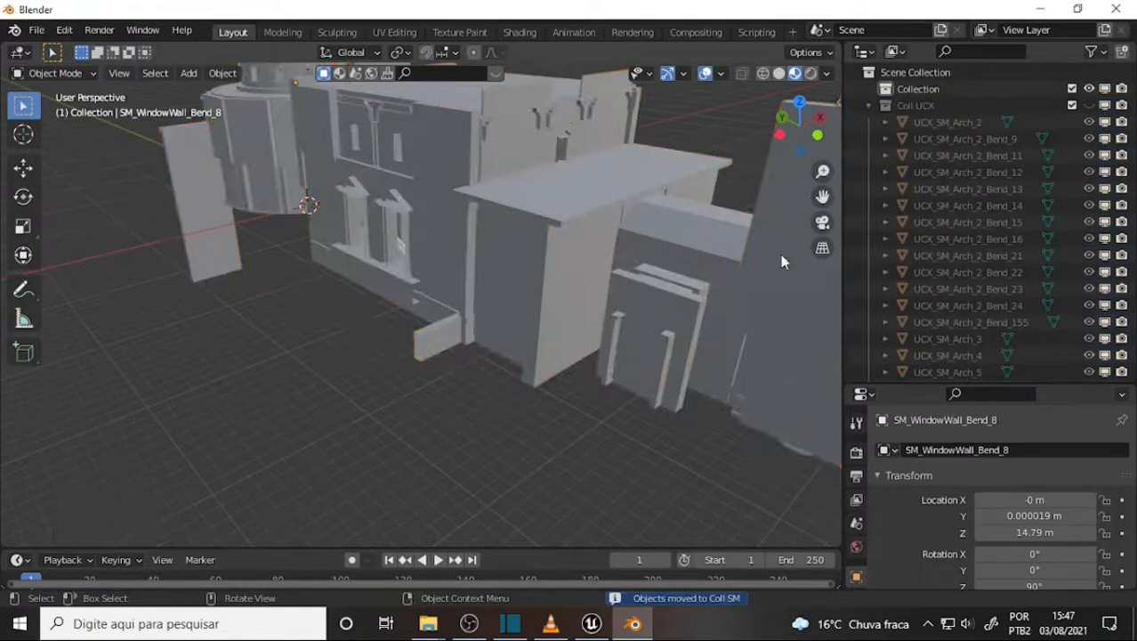
- Collapse the Coll UCX and Coll SM collections and delete the empty original Collection
click(869, 106)
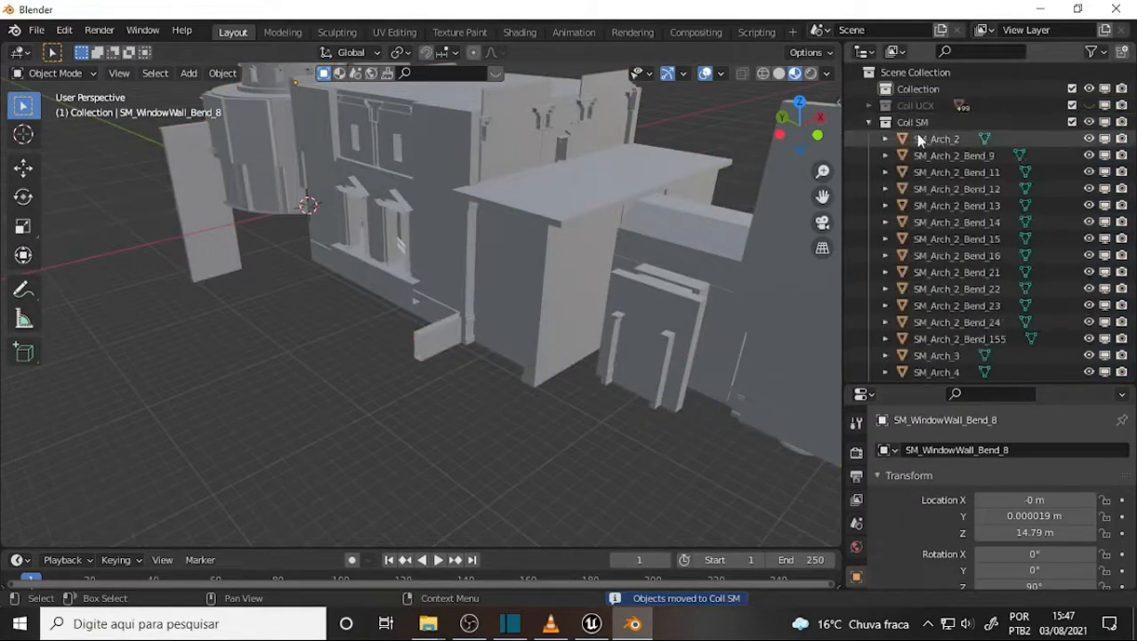
click(869, 122)
click(944, 90)
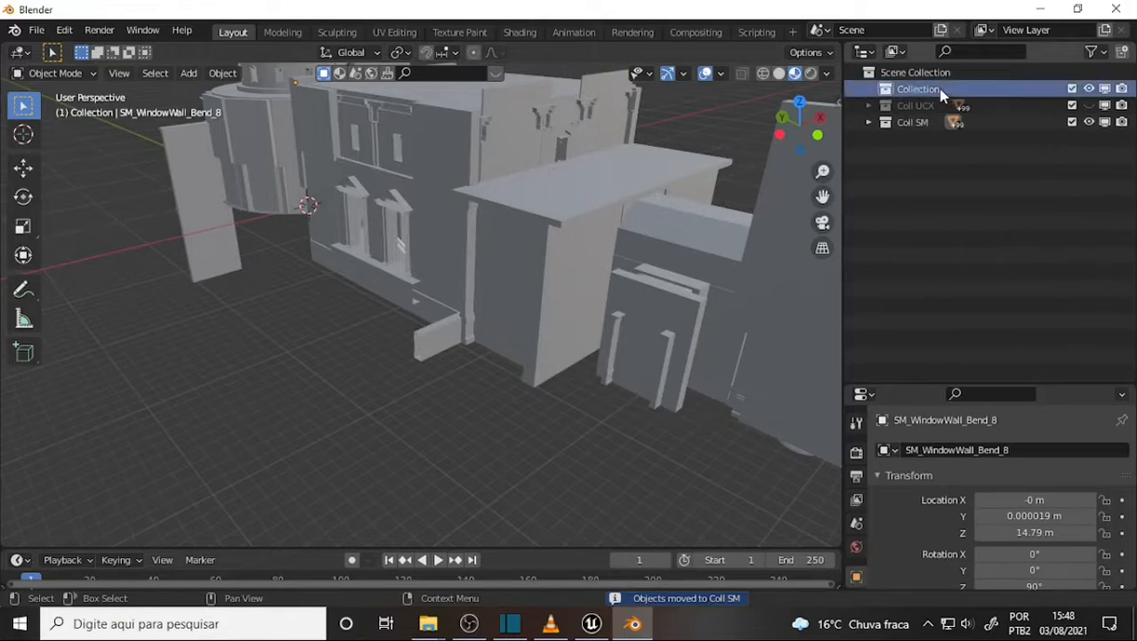
key(x)
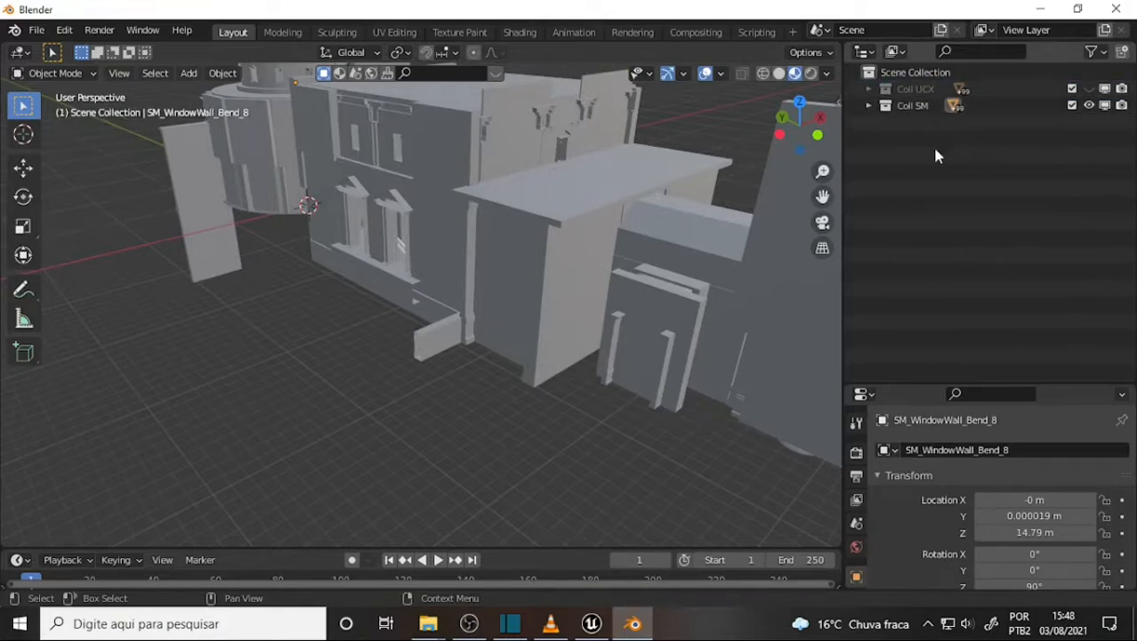
- Examine the temple interior around the winged statue and its pedestal
middle_drag(481, 259, 667, 238)
scroll(668, 237, up, 6)
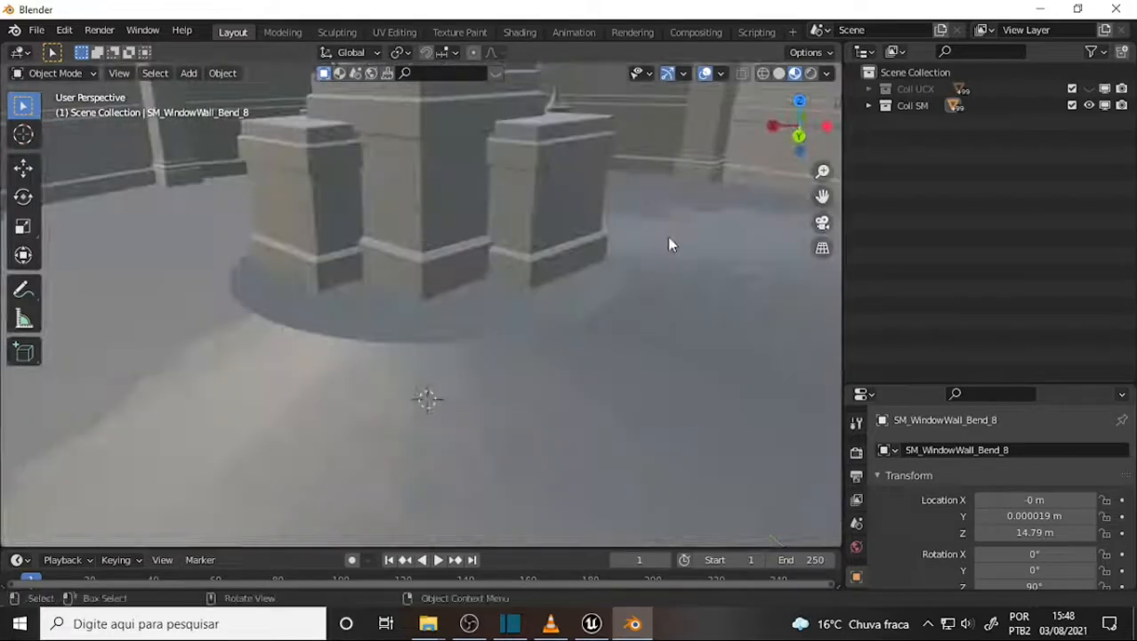
drag(824, 197, 836, 516)
scroll(741, 218, up, 5)
scroll(738, 216, down, 5)
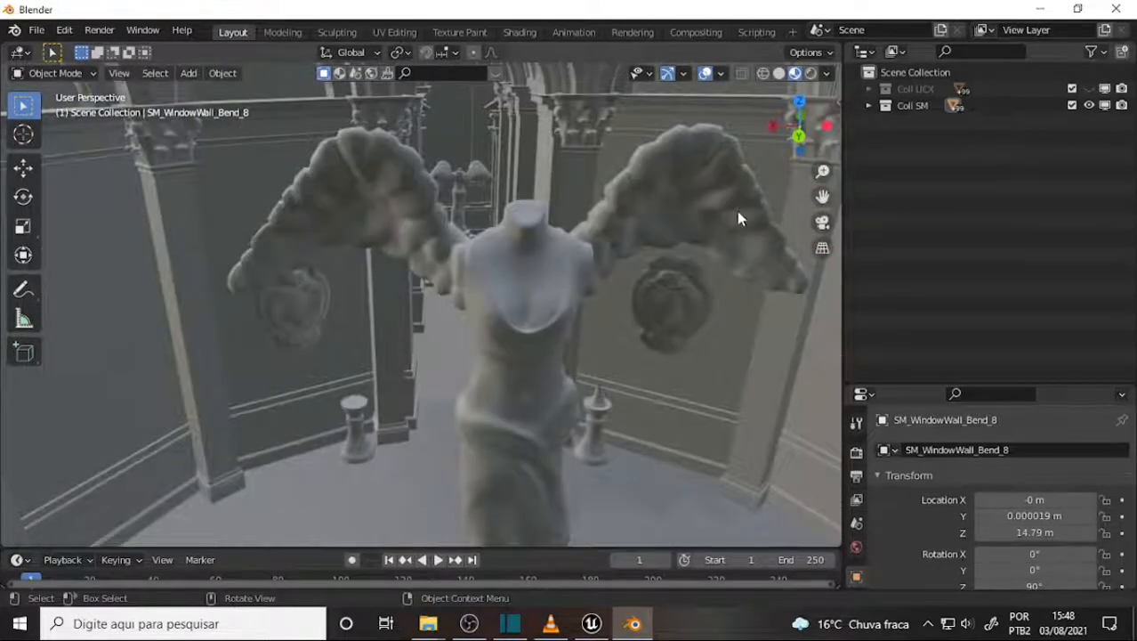
- Show Coll UCX with Coll SM hidden and examine its simplified collision meshes inside and around the temple
right_click(701, 219)
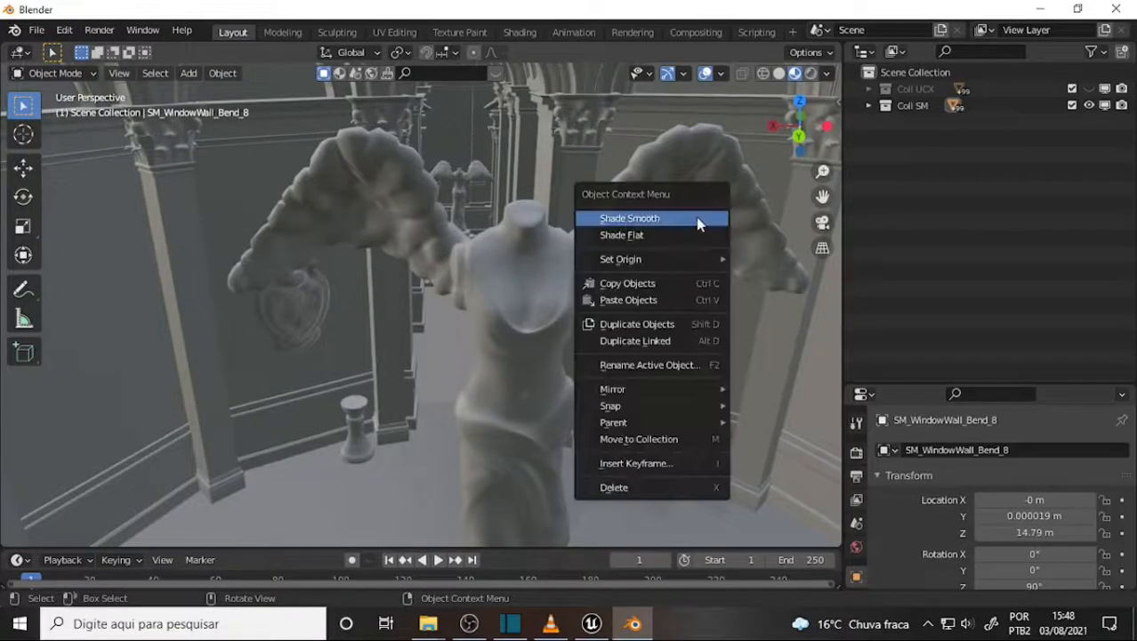
click(1090, 90)
click(1089, 106)
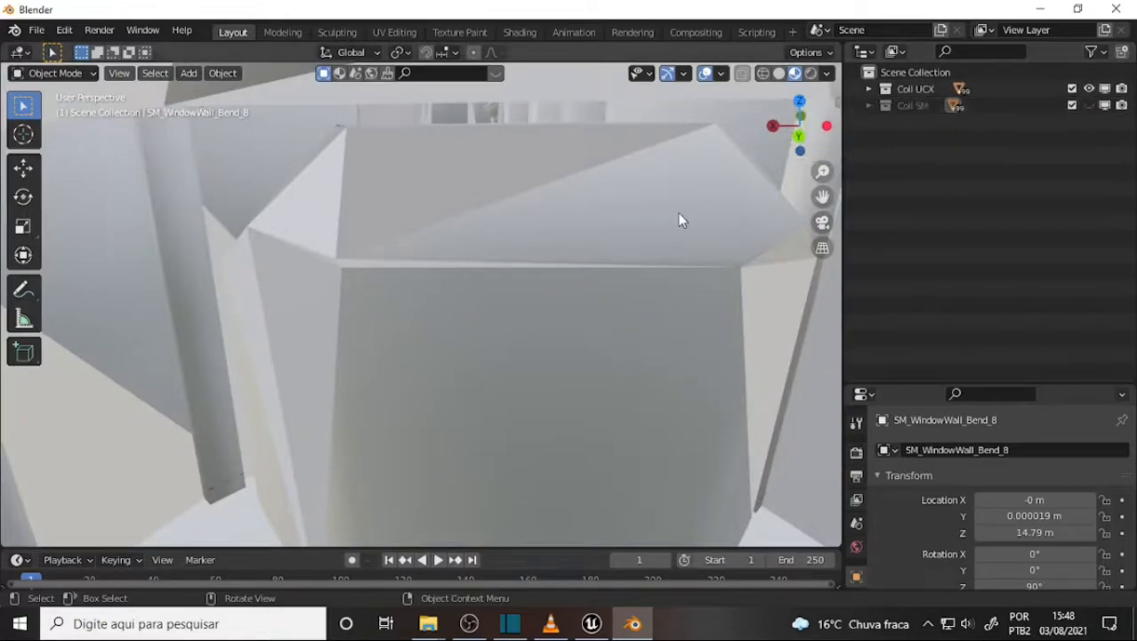
scroll(679, 215, down, 5)
middle_drag(680, 215, 437, 215)
scroll(517, 220, up, 4)
scroll(518, 223, up, 8)
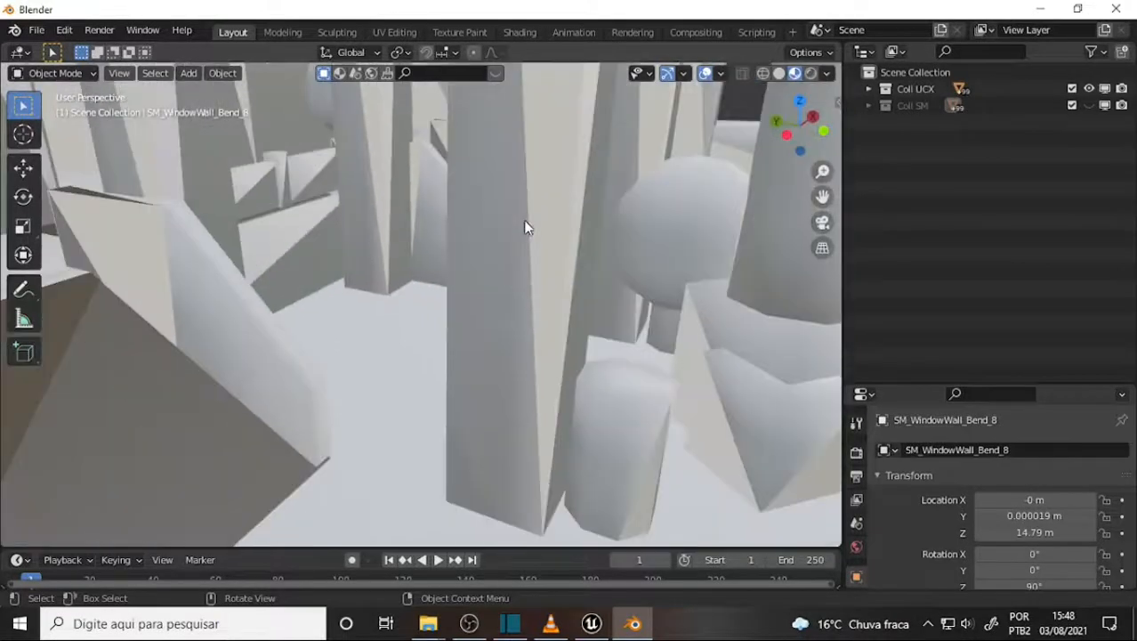
right_click(587, 211)
middle_drag(709, 194, 226, 212)
scroll(541, 191, down, 8)
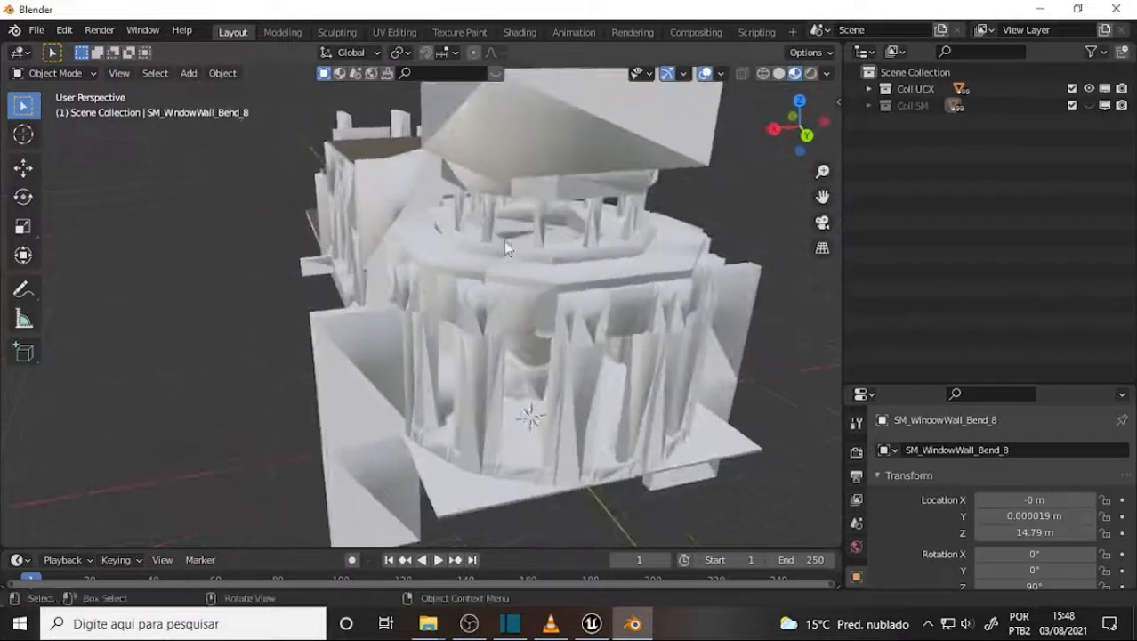
scroll(550, 238, up, 5)
mouse_move(554, 221)
middle_down()
mouse_move(544, 174)
mouse_move(534, 212)
middle_up()
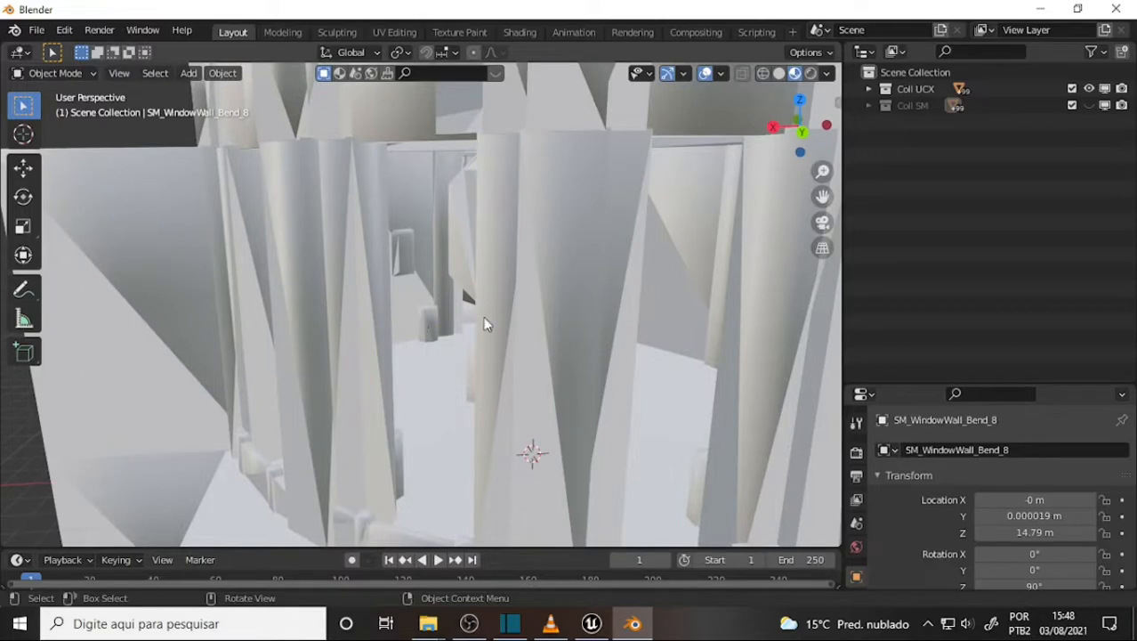
mouse_move(485, 318)
middle_down()
mouse_move(523, 327)
mouse_move(503, 324)
middle_up()
middle_drag(669, 381, 626, 364)
key(Home)
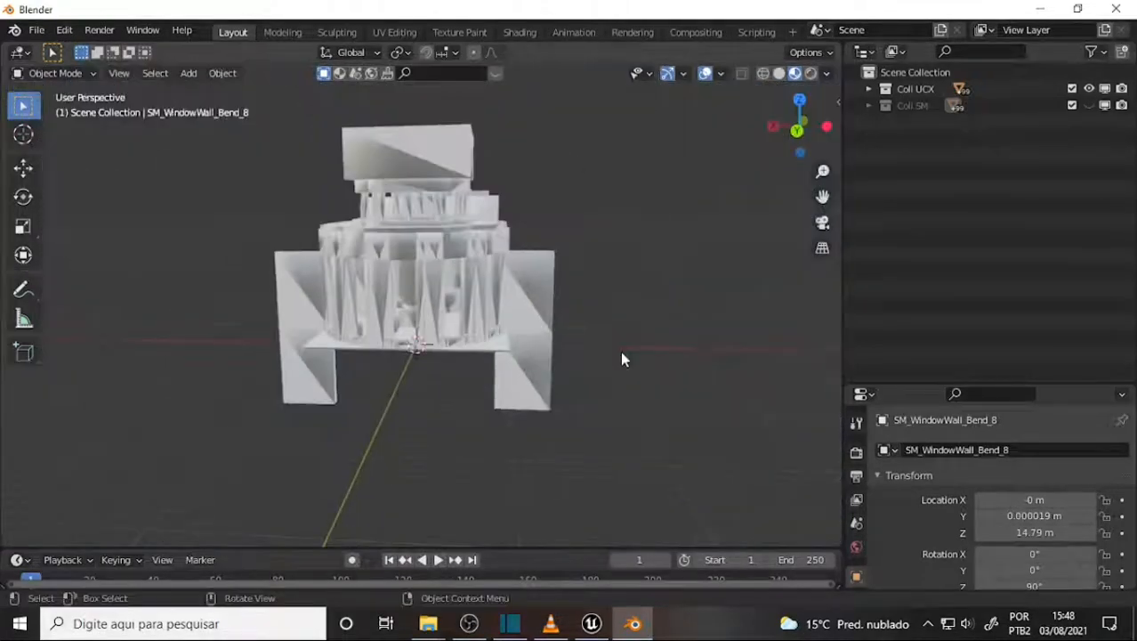
middle_drag(487, 310, 722, 304)
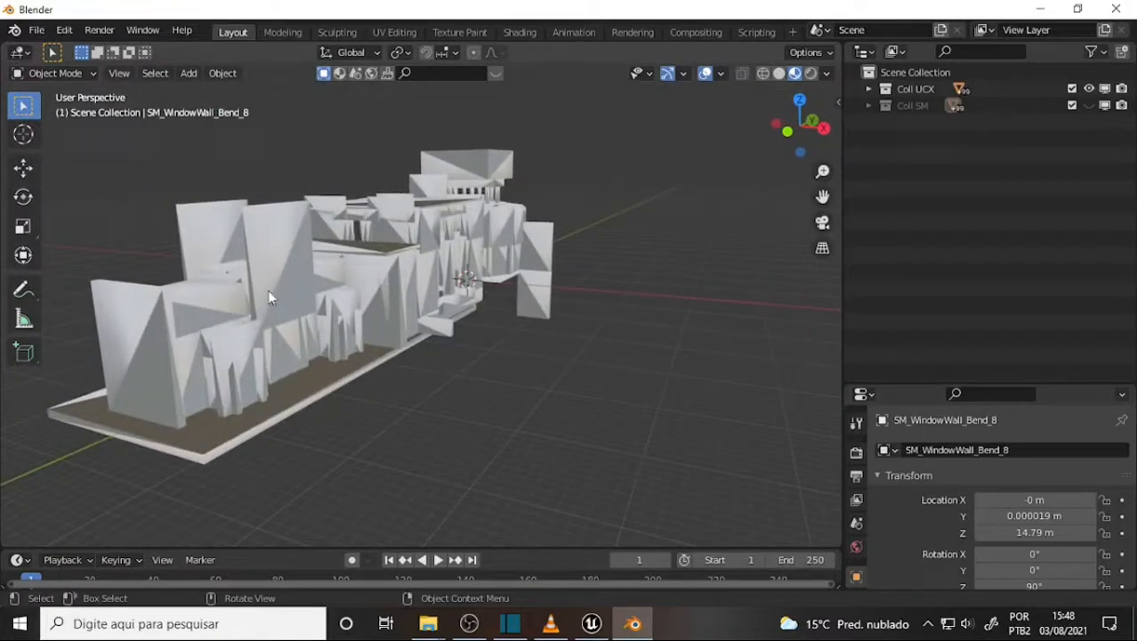
- Show Coll SM with Coll UCX hidden and examine the detailed arches and columns of the round hall
click(1088, 105)
click(1089, 89)
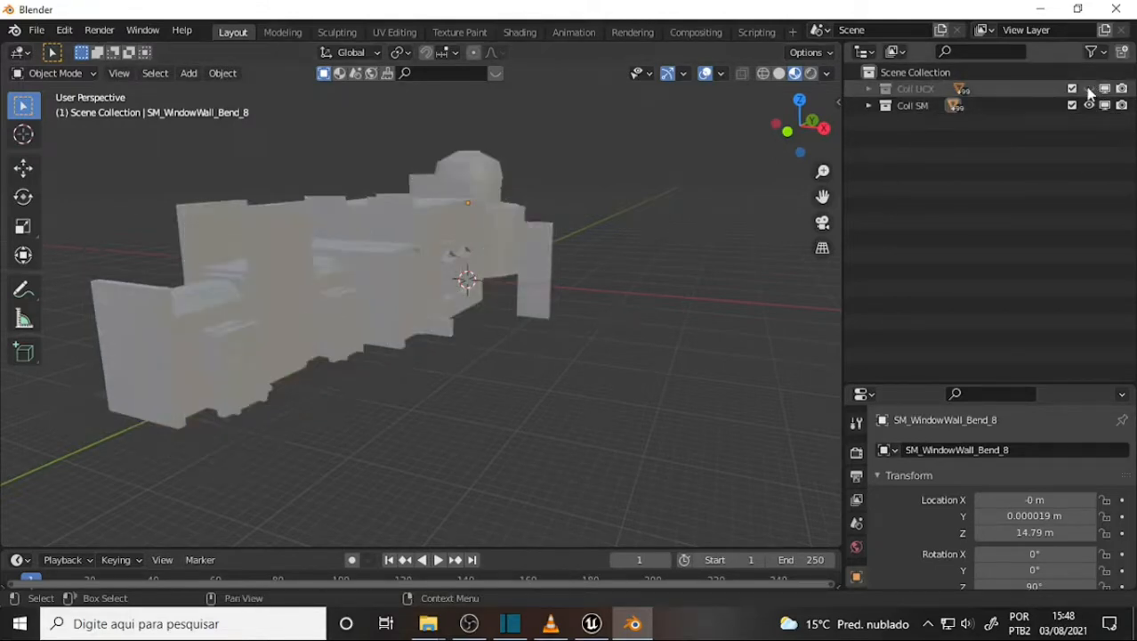
scroll(437, 239, up, 5)
middle_drag(438, 239, 221, 254)
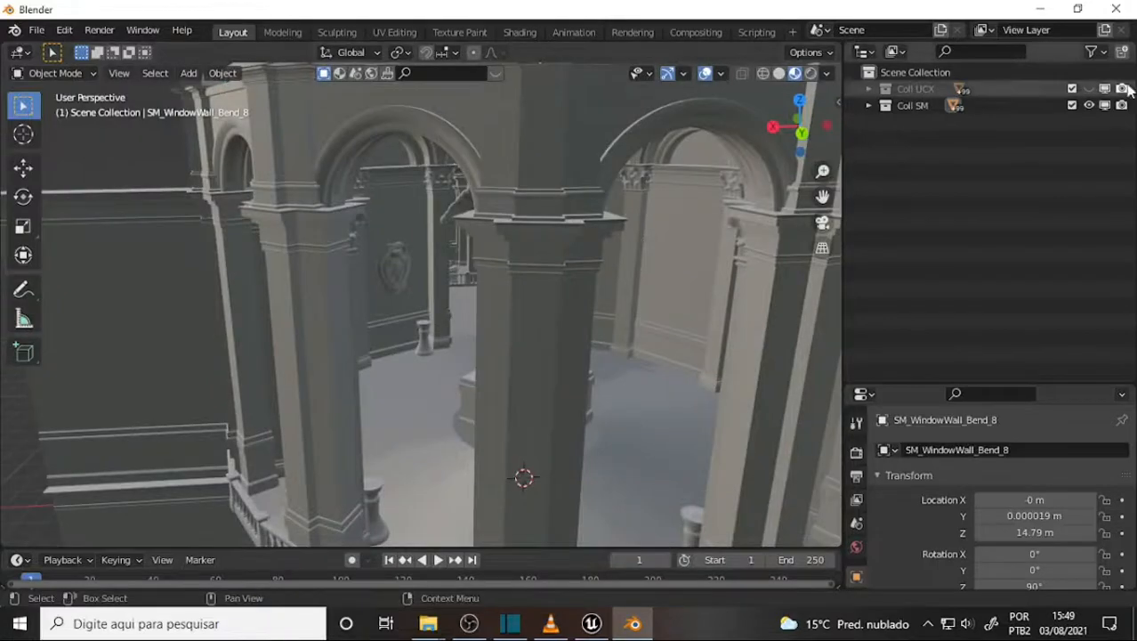
- Display only Coll UCX again and compare its collision shapes across the round hall and the whole building
click(1089, 89)
click(1089, 105)
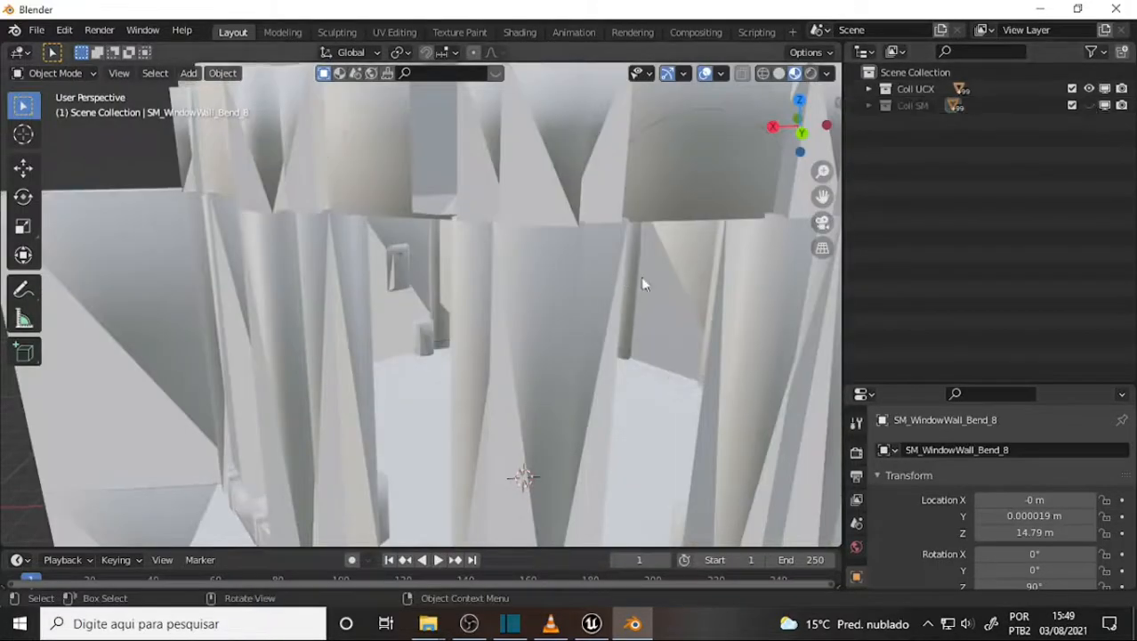
key(Home)
scroll(649, 282, up, 3)
middle_drag(649, 262, 371, 260)
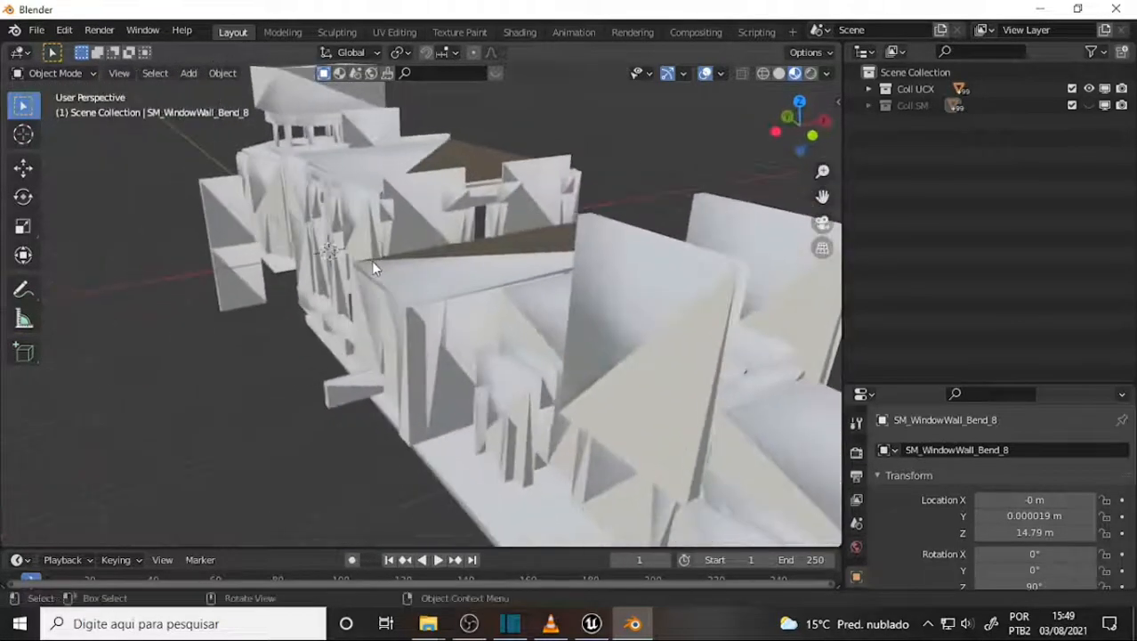
middle_drag(732, 280, 667, 280)
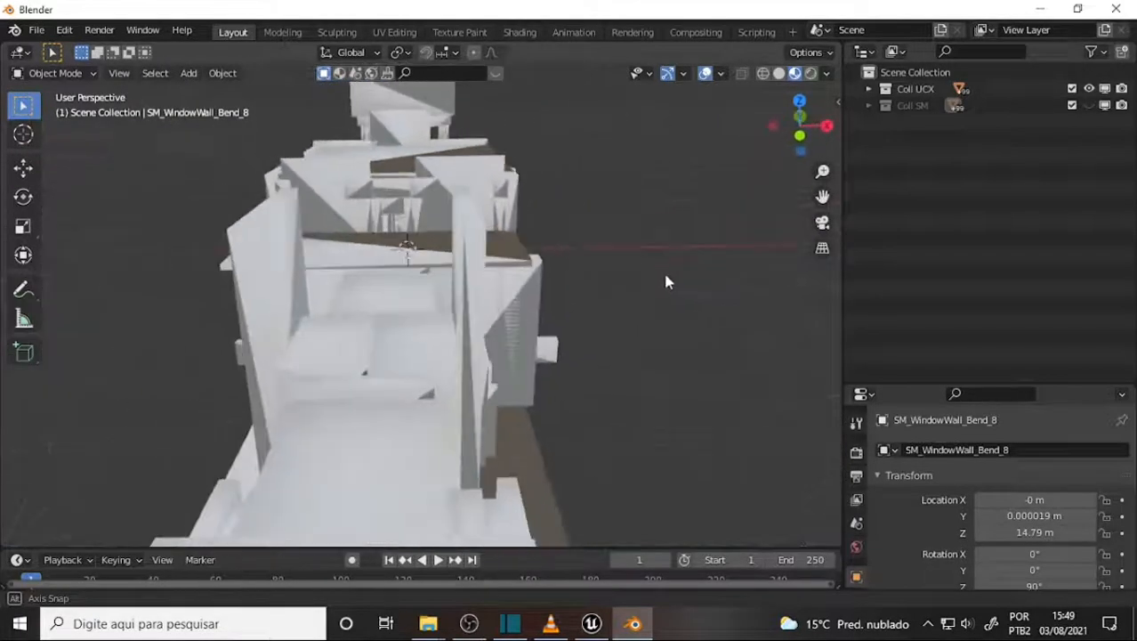
- Hide Coll UCX, show Coll SM and inspect the detailed temple from its rear around to the dome
click(1088, 89)
click(1089, 105)
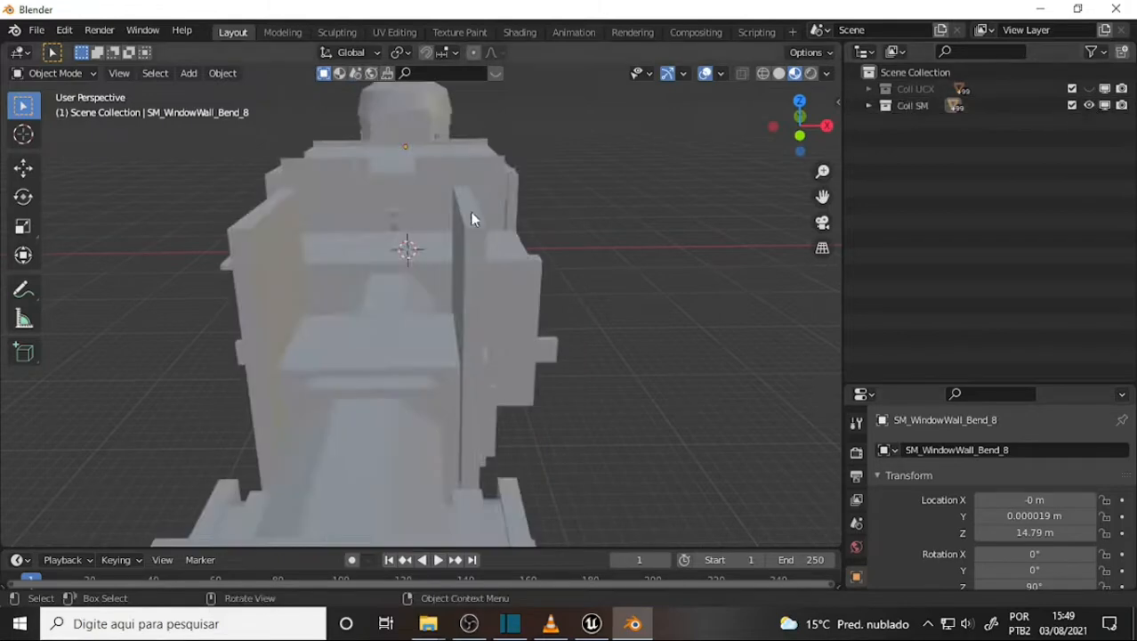
middle_drag(472, 219, 785, 224)
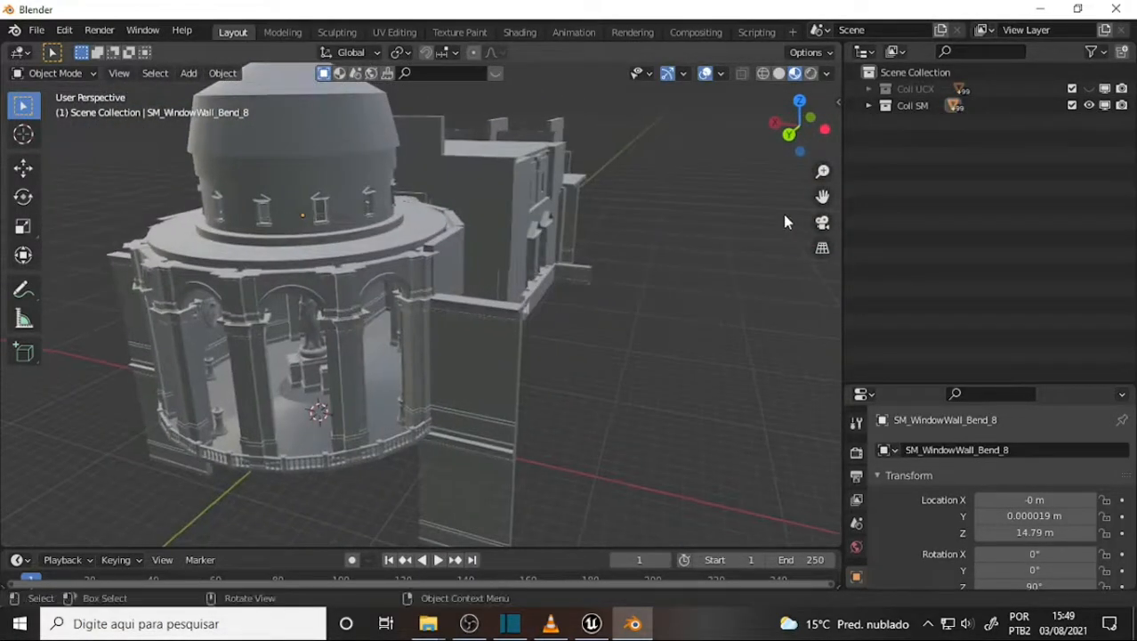
- Save the scene as SunTemple Test.blend in the SunTemple folder under Unreal Projects
click(38, 31)
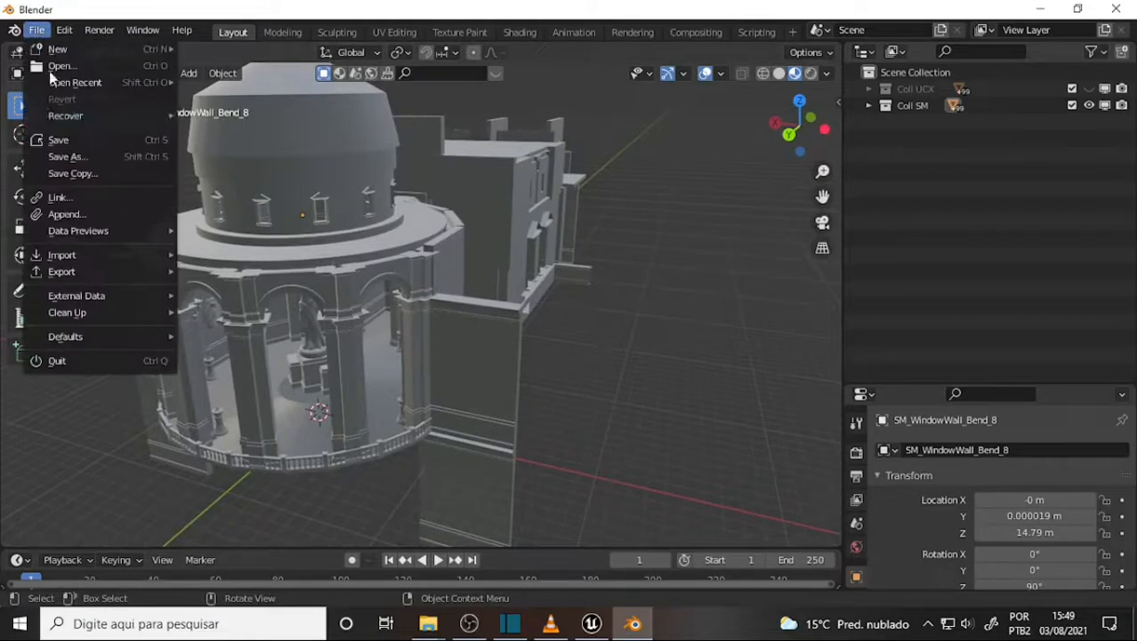
click(84, 156)
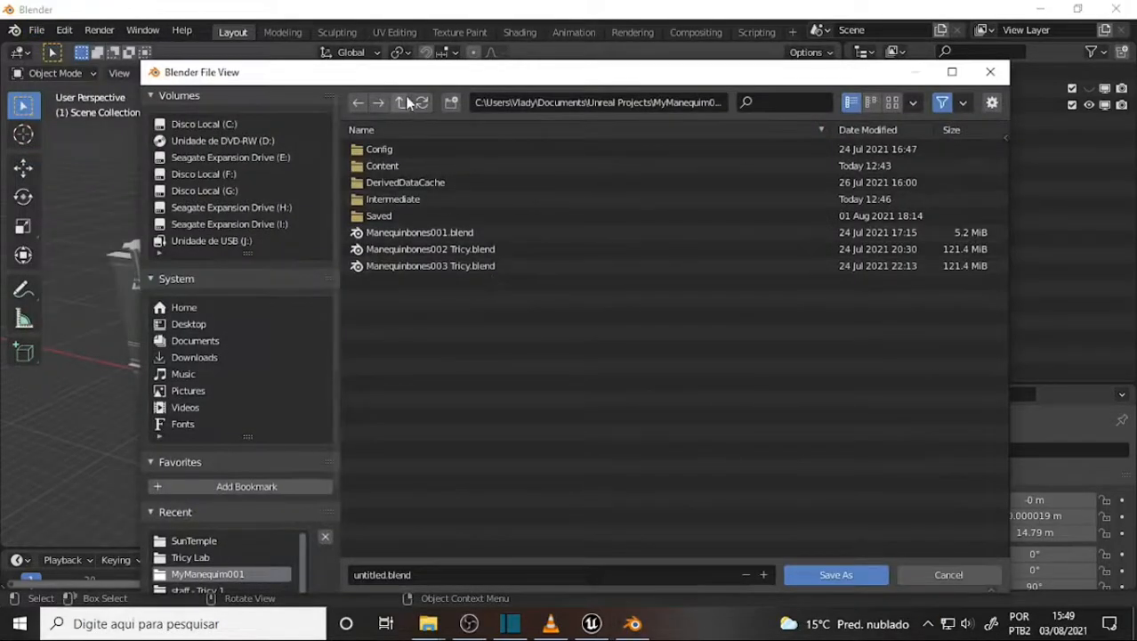
click(402, 104)
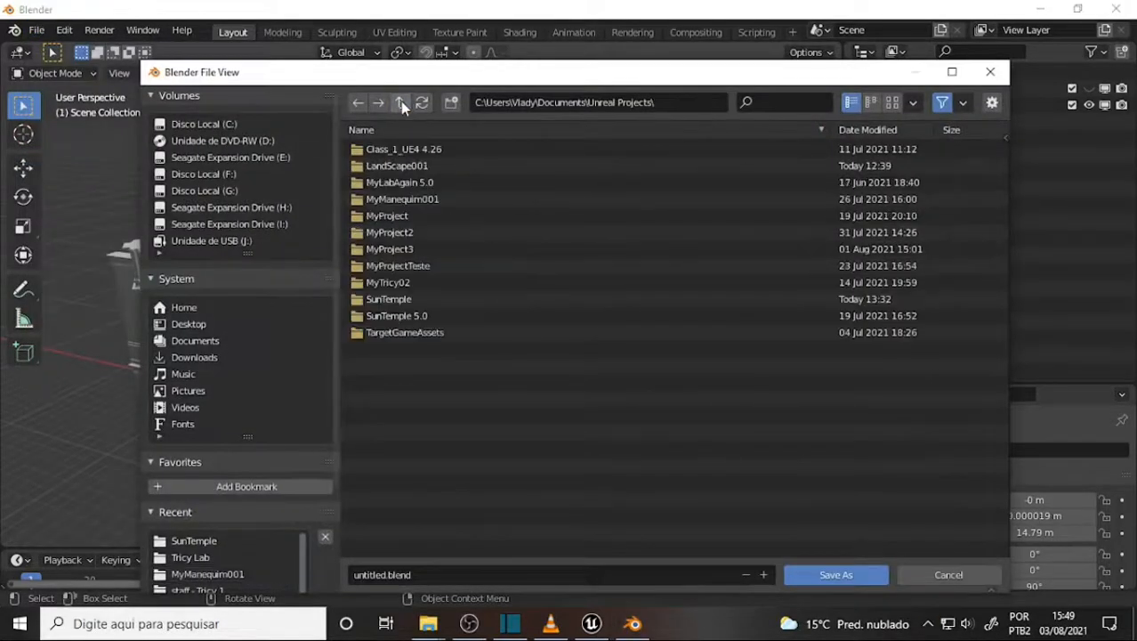
double_click(398, 301)
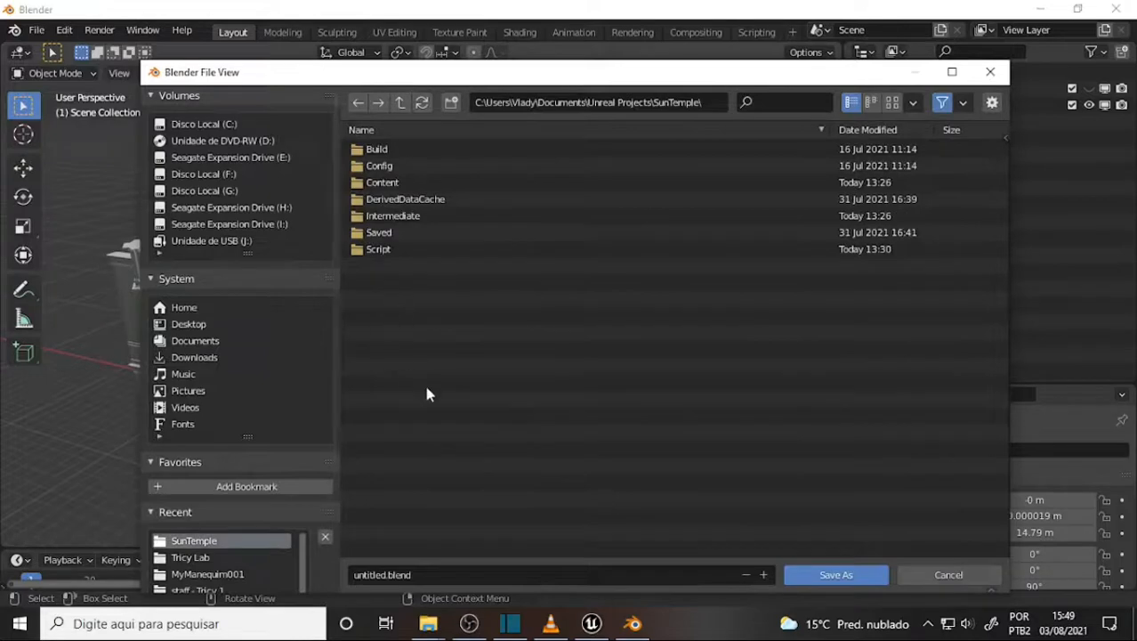
click(382, 578)
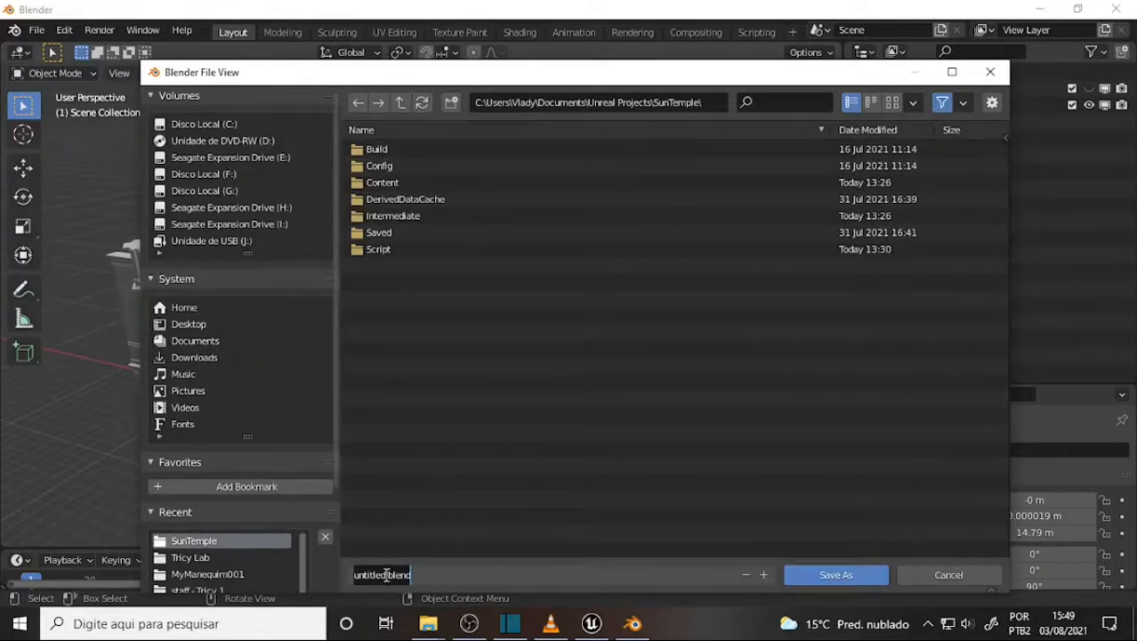
drag(386, 575, 284, 575)
text(SunTemple Test)
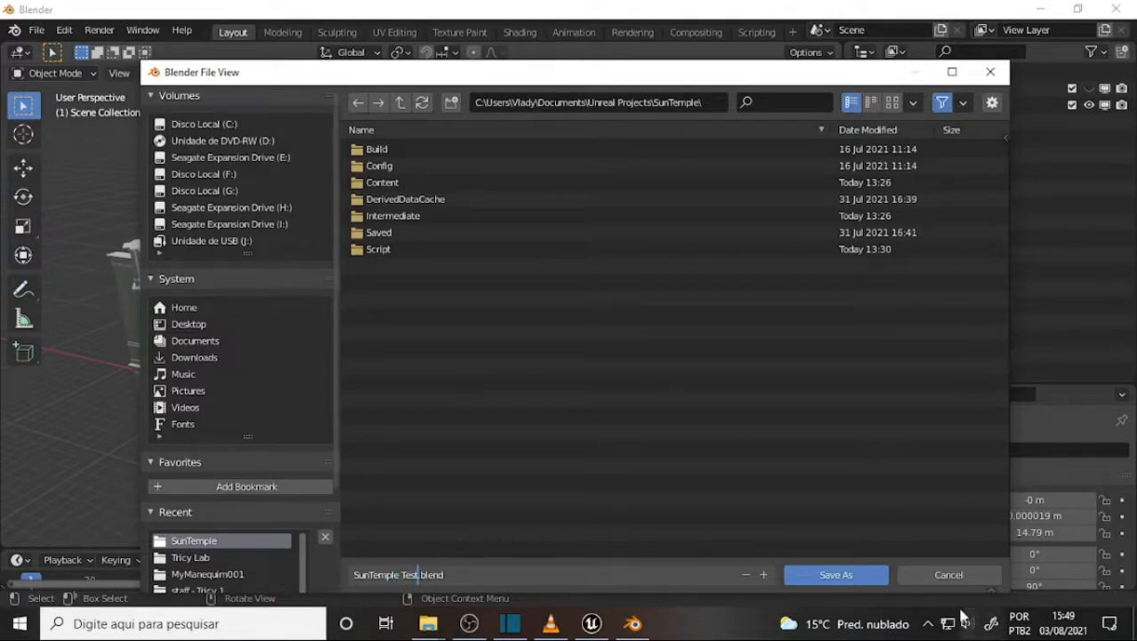
click(829, 576)
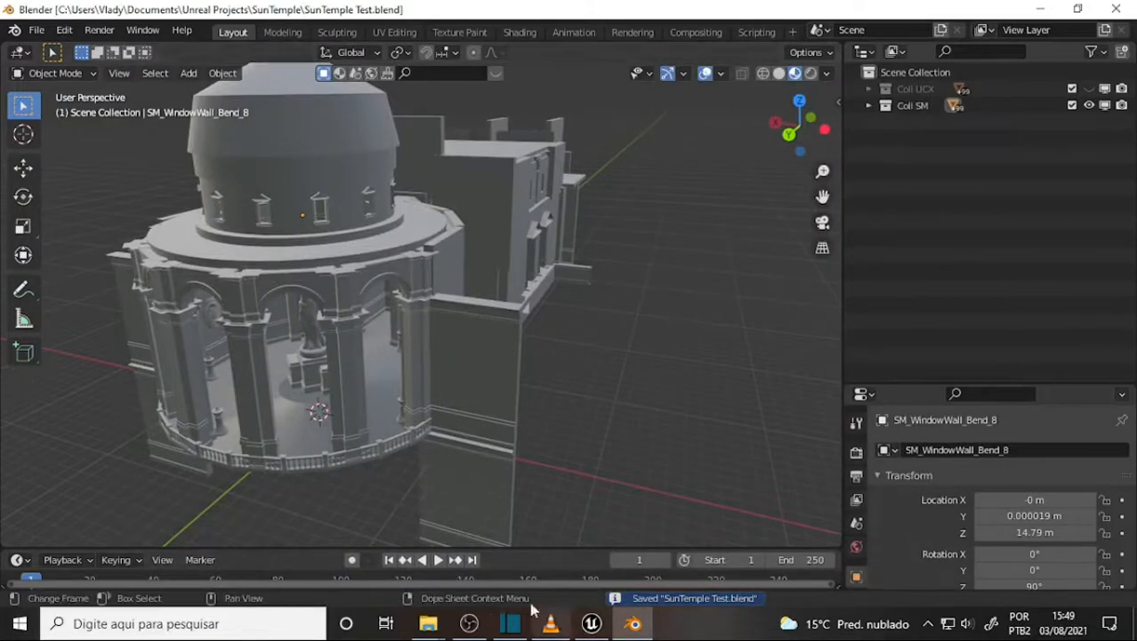
- Examine the whole Coll SM temple from above in top orthographic view and in wireframe shading
middle_drag(609, 342, 326, 356)
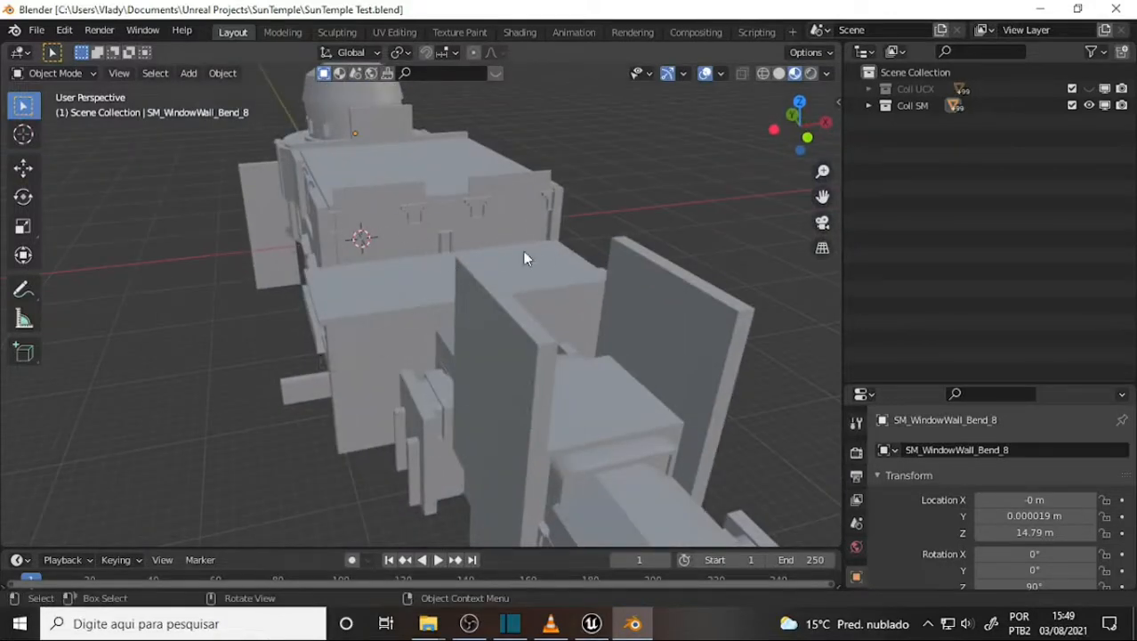
scroll(525, 258, down, 5)
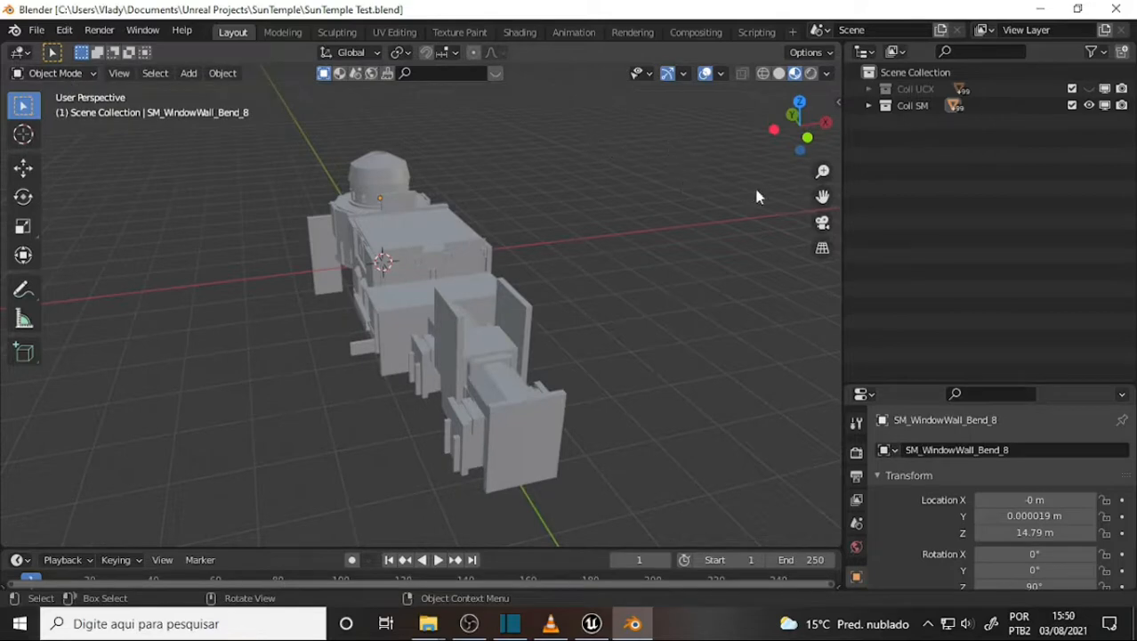
middle_drag(705, 183, 612, 303)
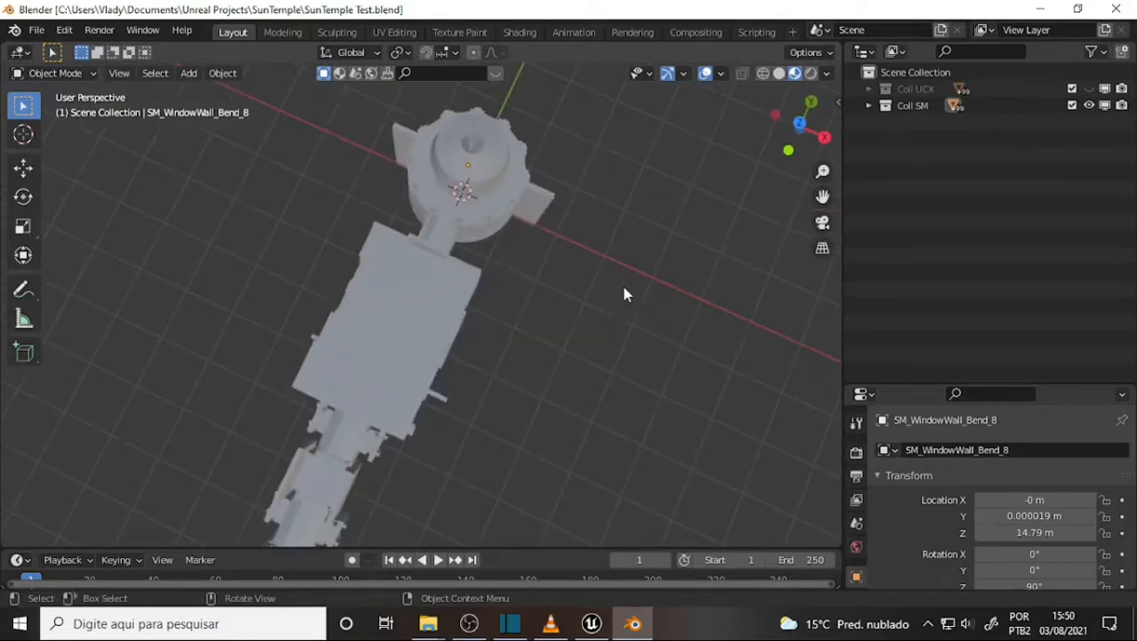
key(KP_7)
scroll(625, 284, up, 2)
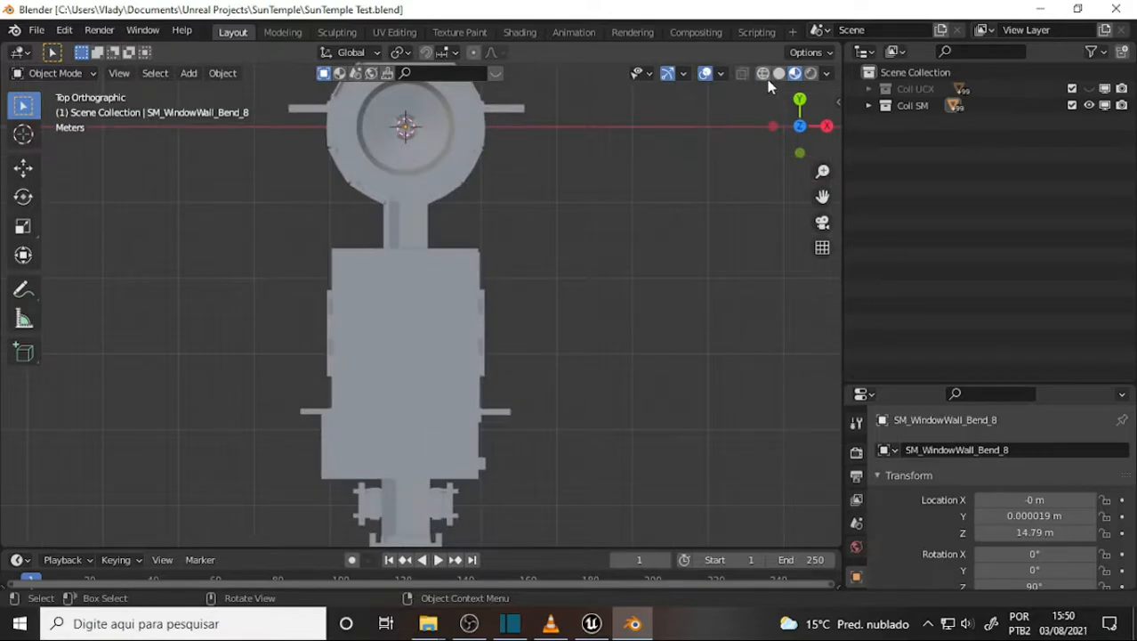
click(763, 73)
middle_drag(741, 282, 685, 215)
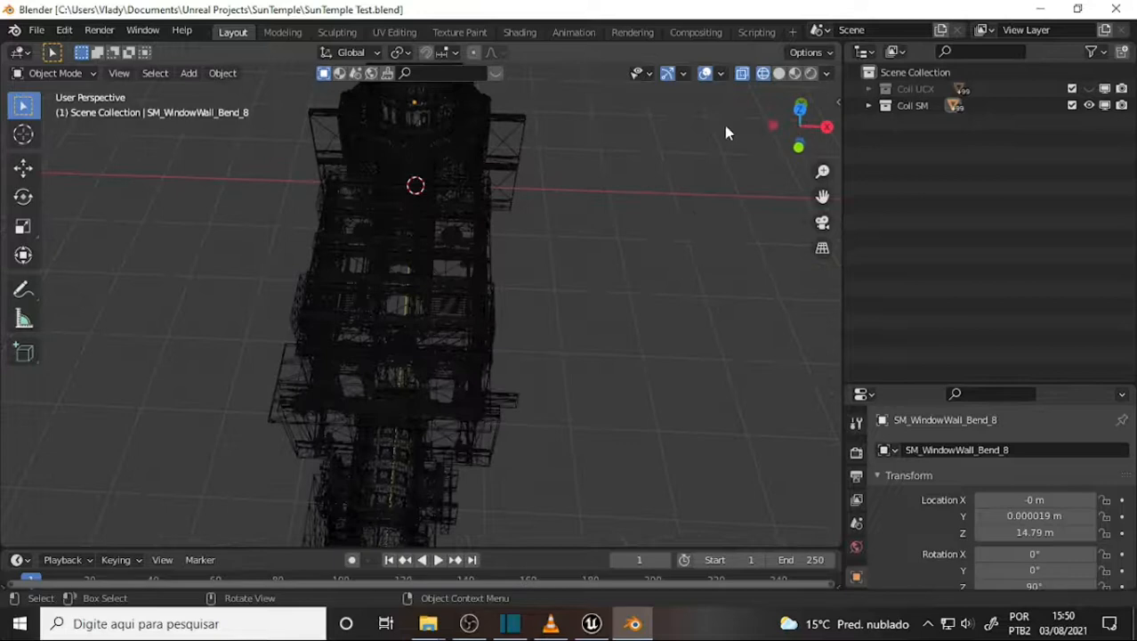
- Set the viewport shading to Solid and enable the Wireframe geometry overlay on the temple meshes
click(778, 74)
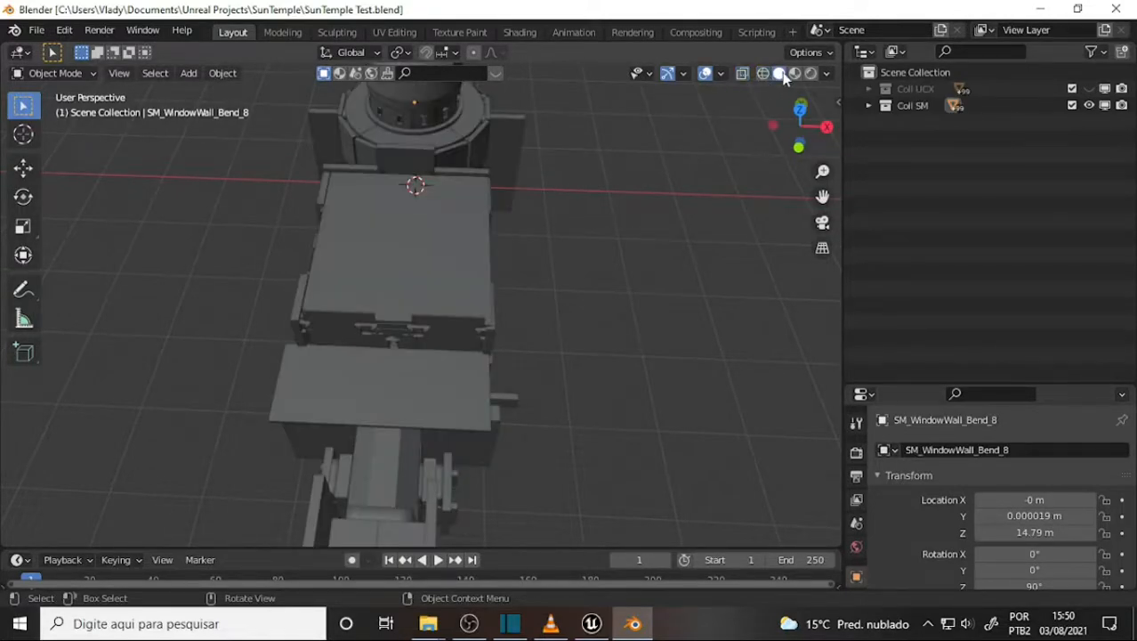
click(720, 75)
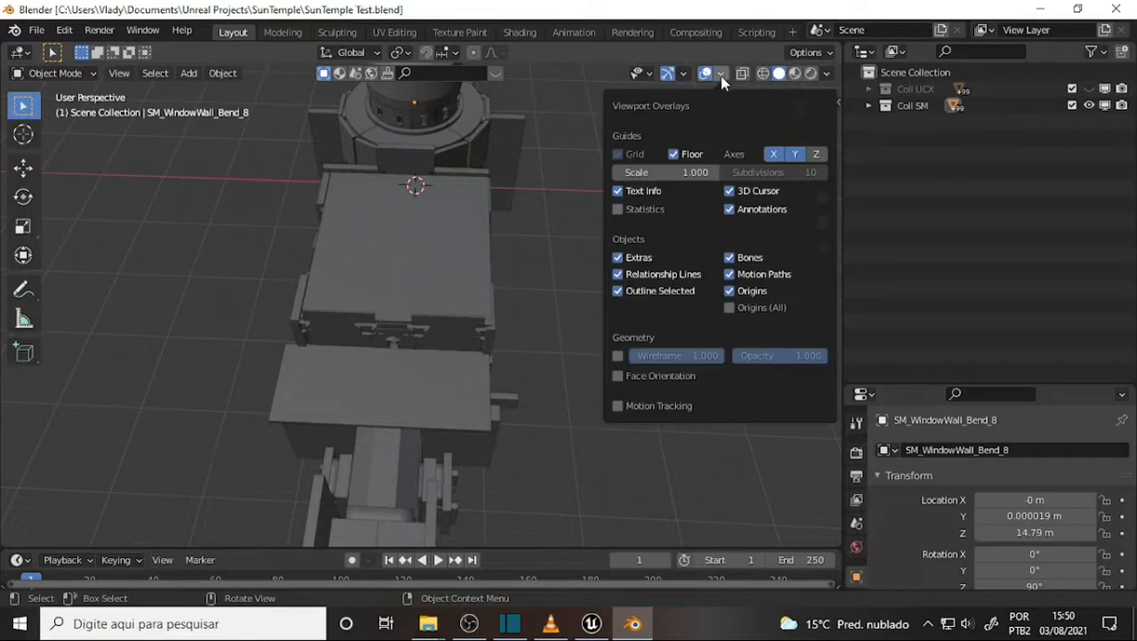
click(617, 356)
middle_drag(653, 259, 779, 177)
- Select all the visible Coll SM temple meshes and enter Edit Mode on them together
key(a)
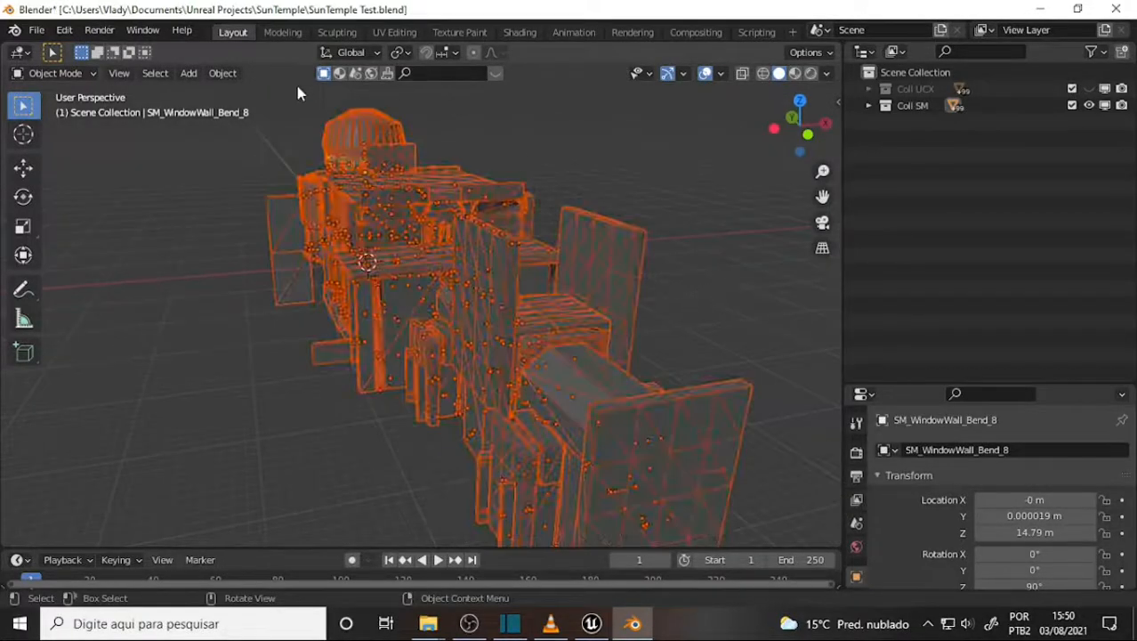
click(222, 74)
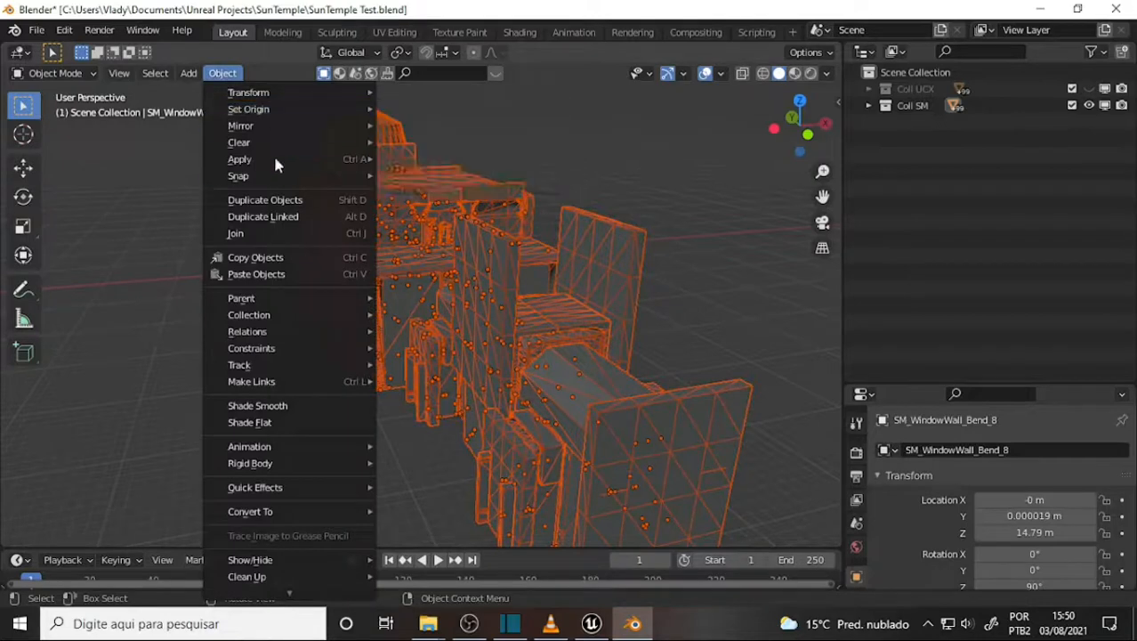
mouse_move(53, 82)
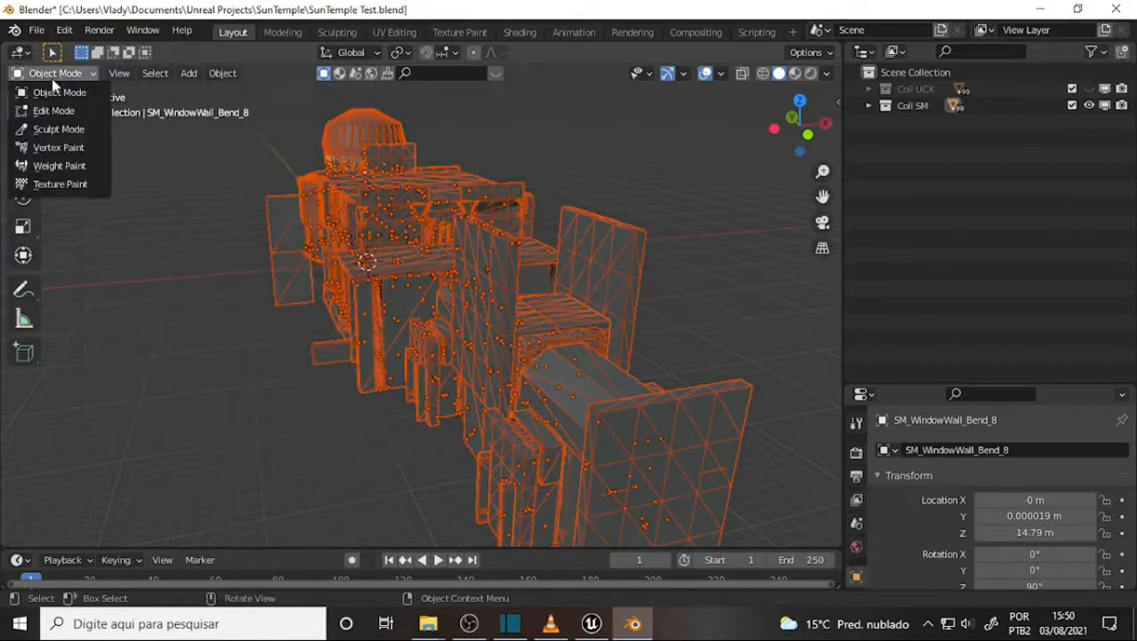
click(221, 74)
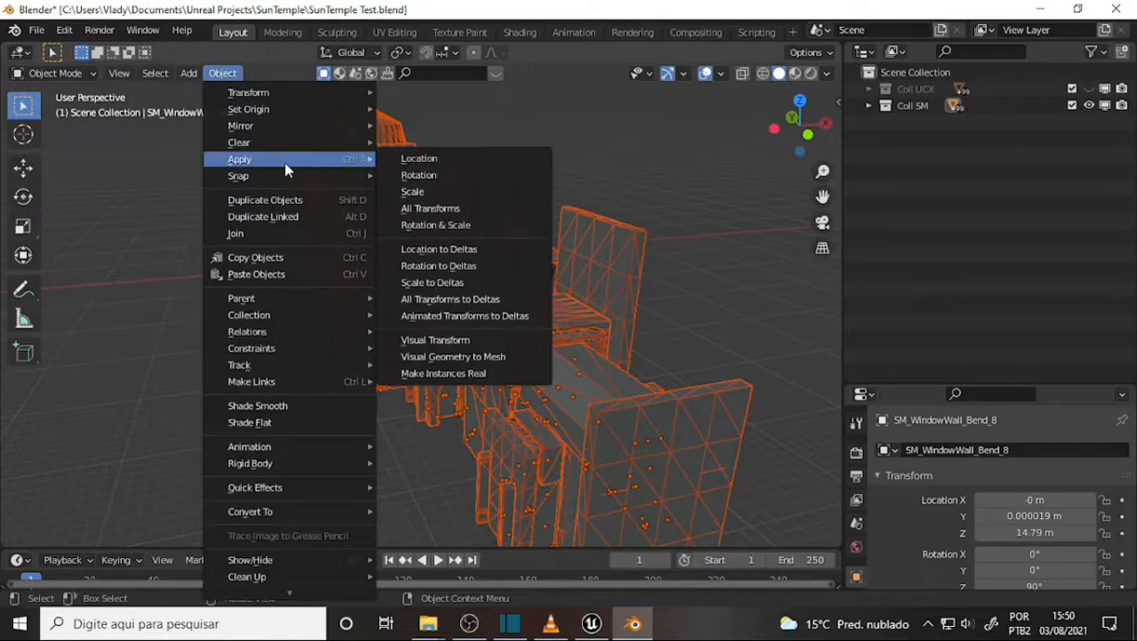
mouse_move(285, 132)
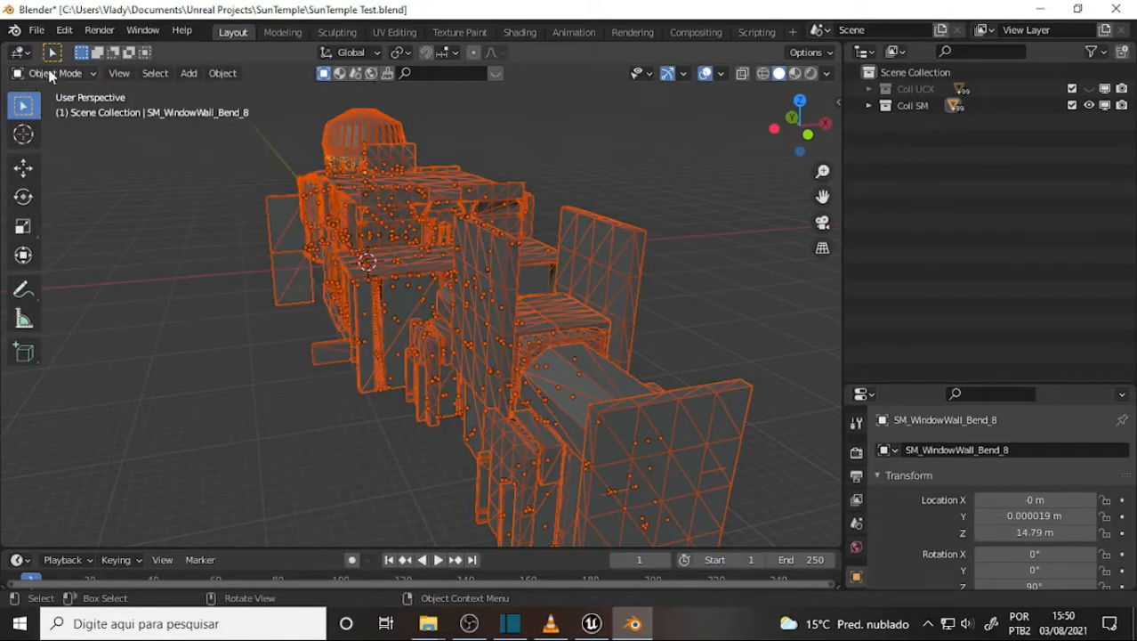
click(56, 73)
click(64, 110)
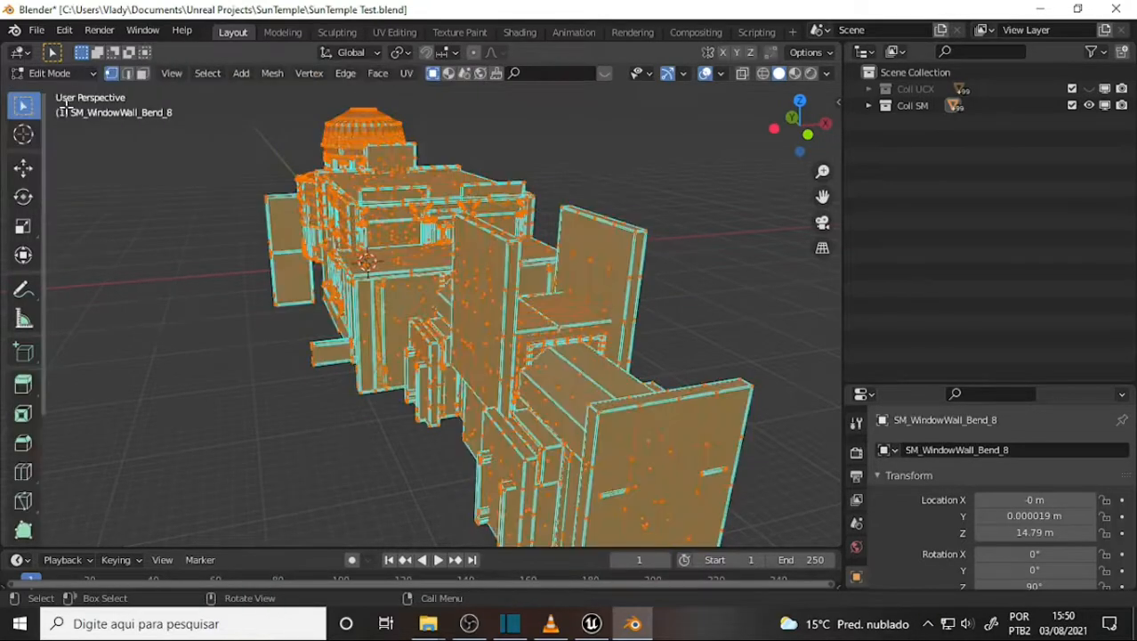
- Convert the selected triangles to quads with Tris to Quads and return to Object Mode
click(377, 74)
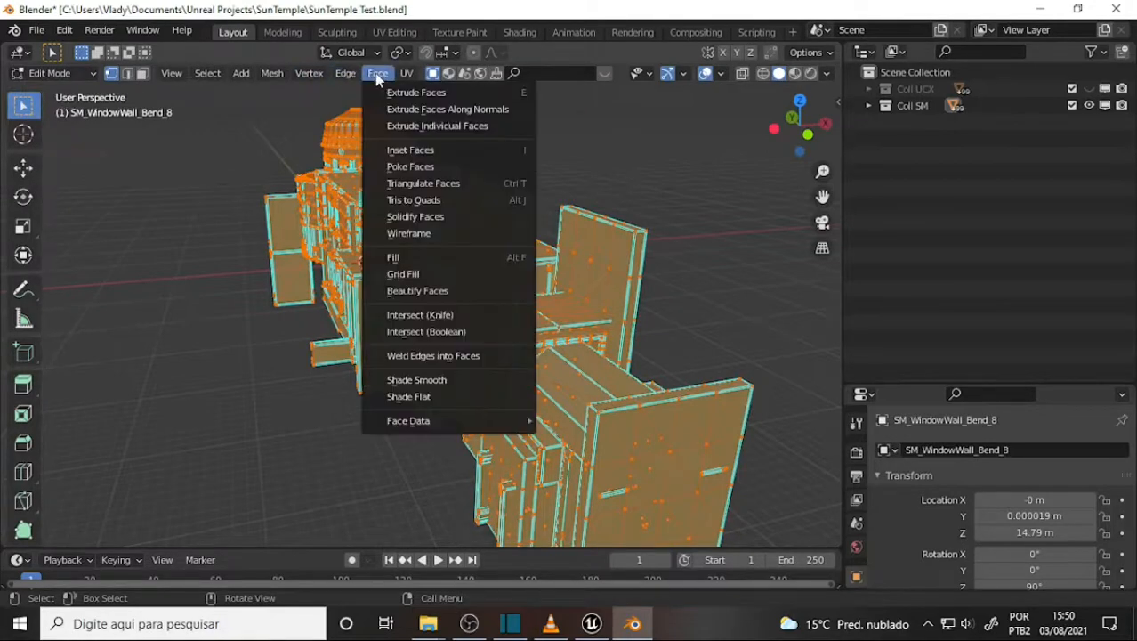
click(454, 200)
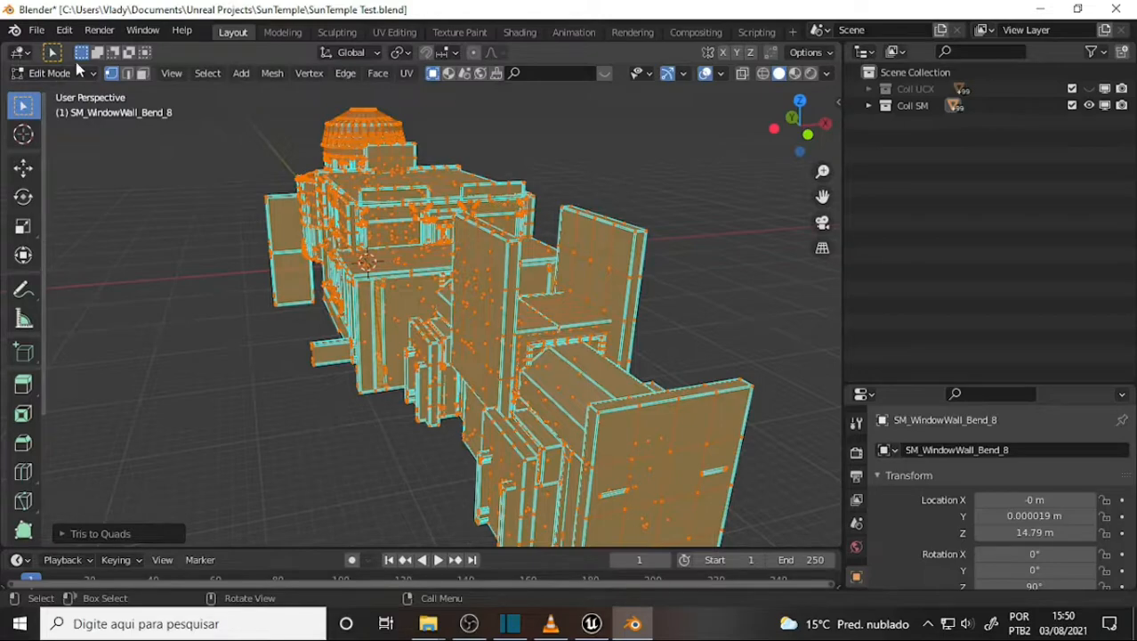
click(69, 73)
click(55, 86)
- Examine the converted mesh topology around the dome's statue and columns, selecting one trim wall, and across the temple roofs
middle_drag(414, 208, 733, 200)
scroll(694, 208, up, 6)
scroll(627, 221, up, 3)
scroll(627, 220, down, 3)
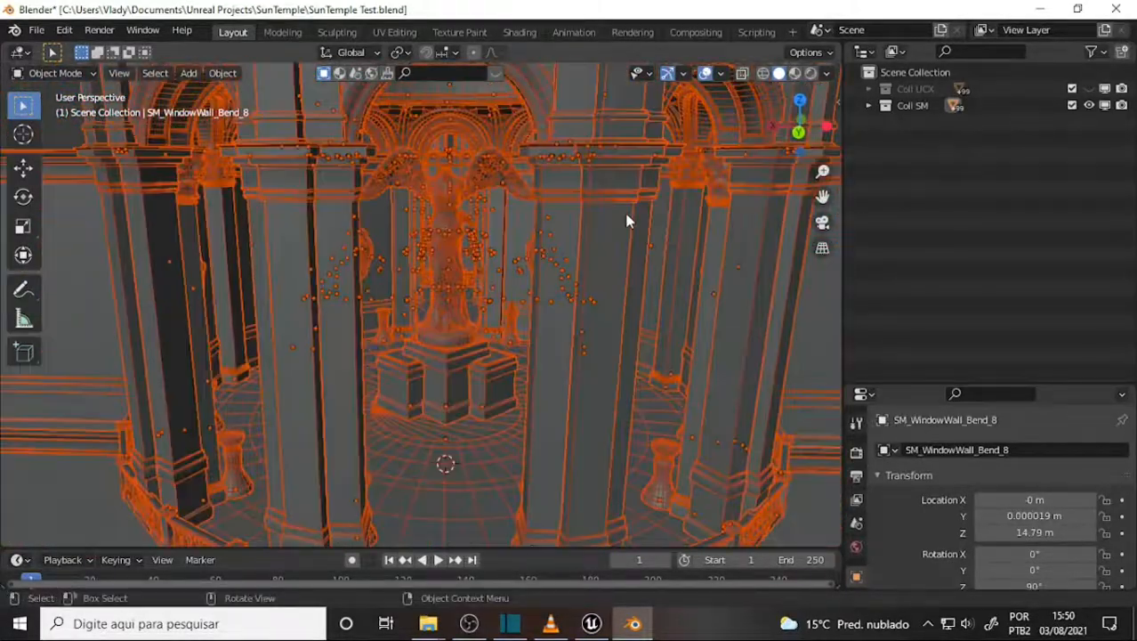
click(535, 279)
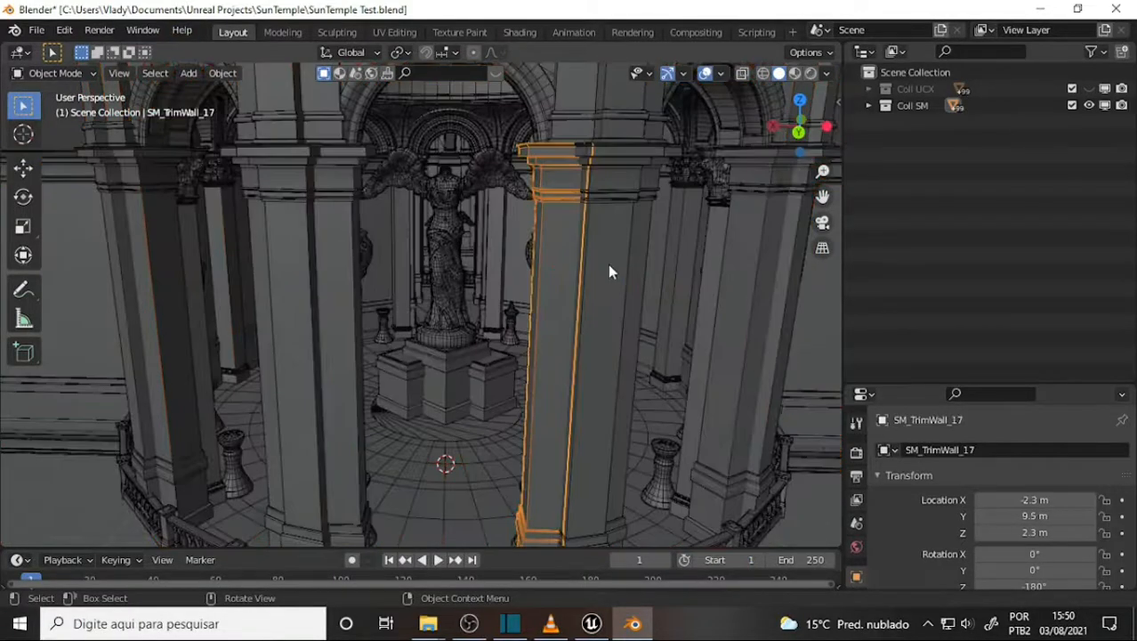
scroll(612, 267, down, 5)
middle_drag(628, 271, 681, 389)
scroll(397, 286, down, 3)
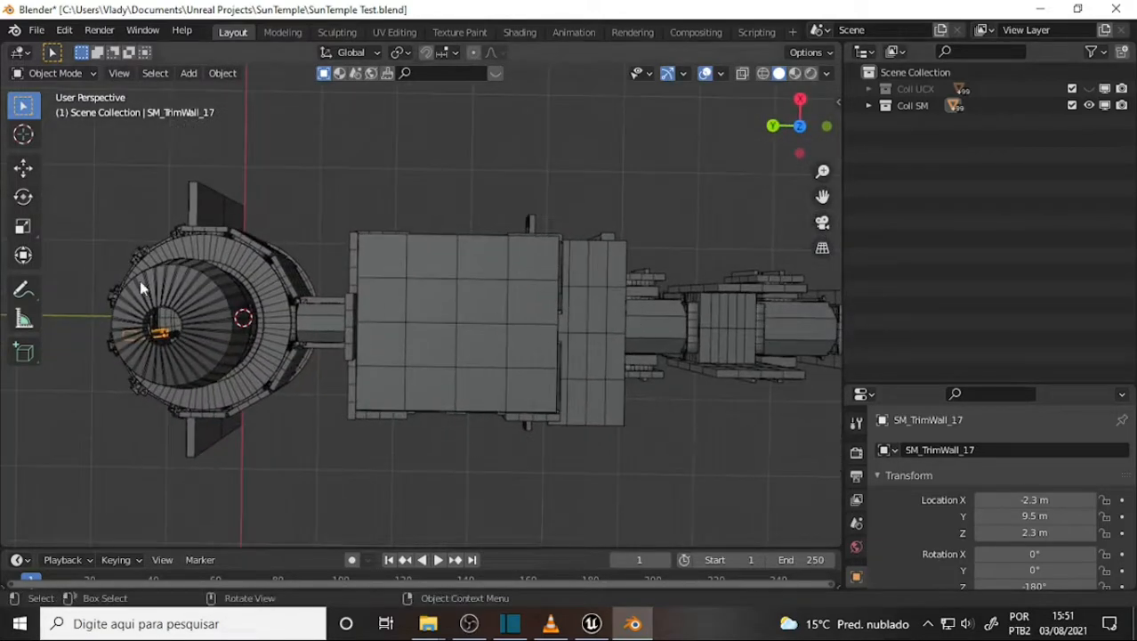
middle_drag(507, 304, 609, 143)
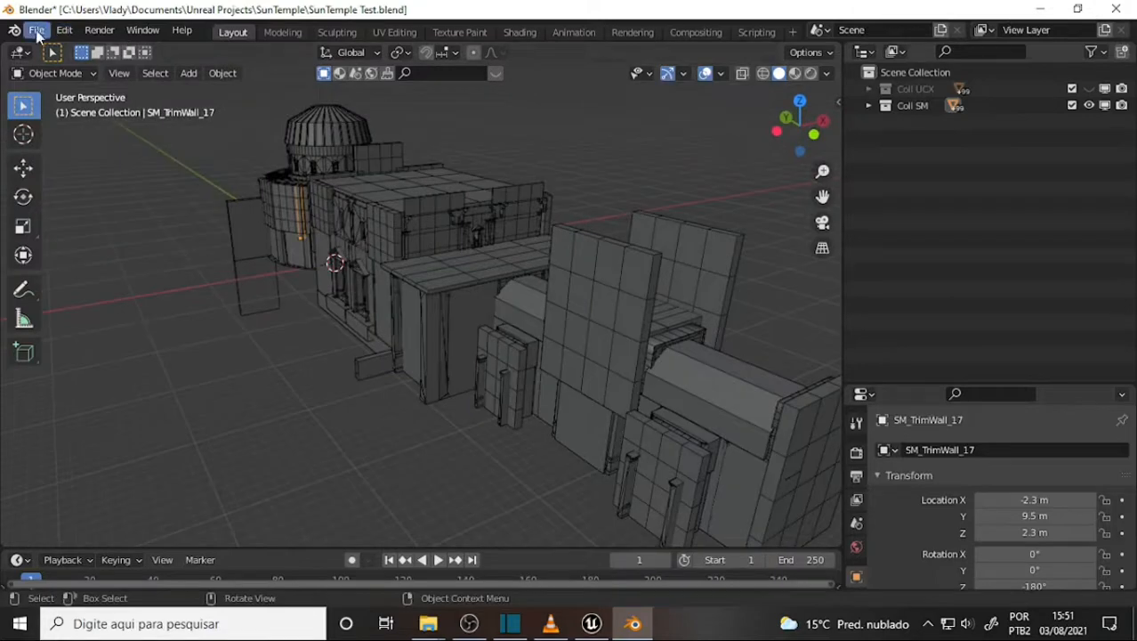
- Save the scene over SunTemple Test.blend in the SunTemple folder
click(37, 32)
click(93, 153)
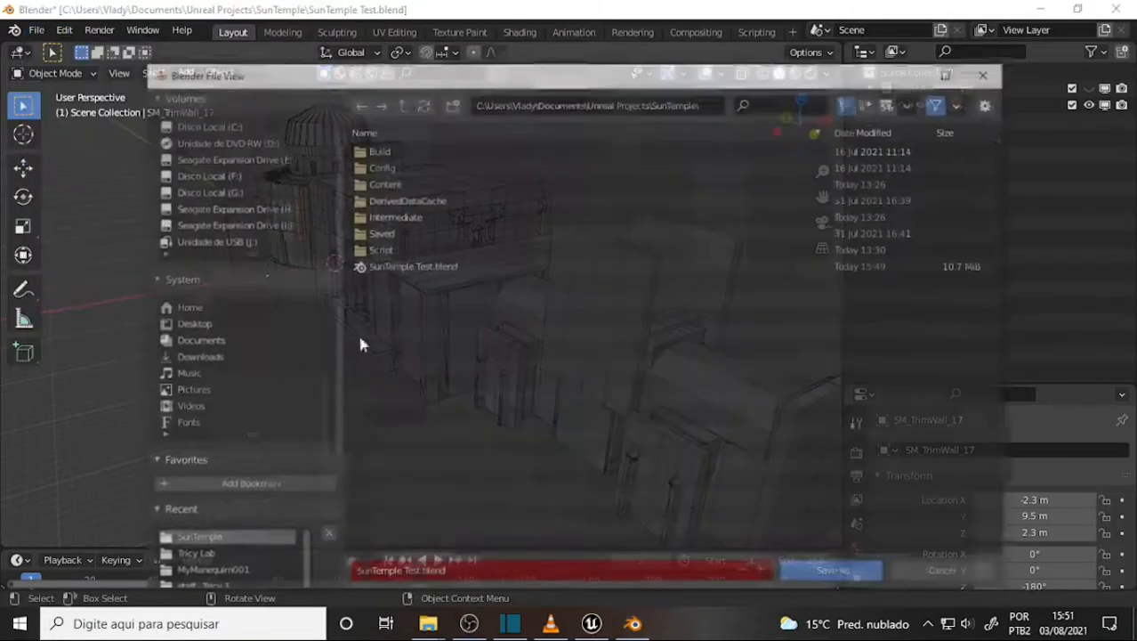
click(845, 576)
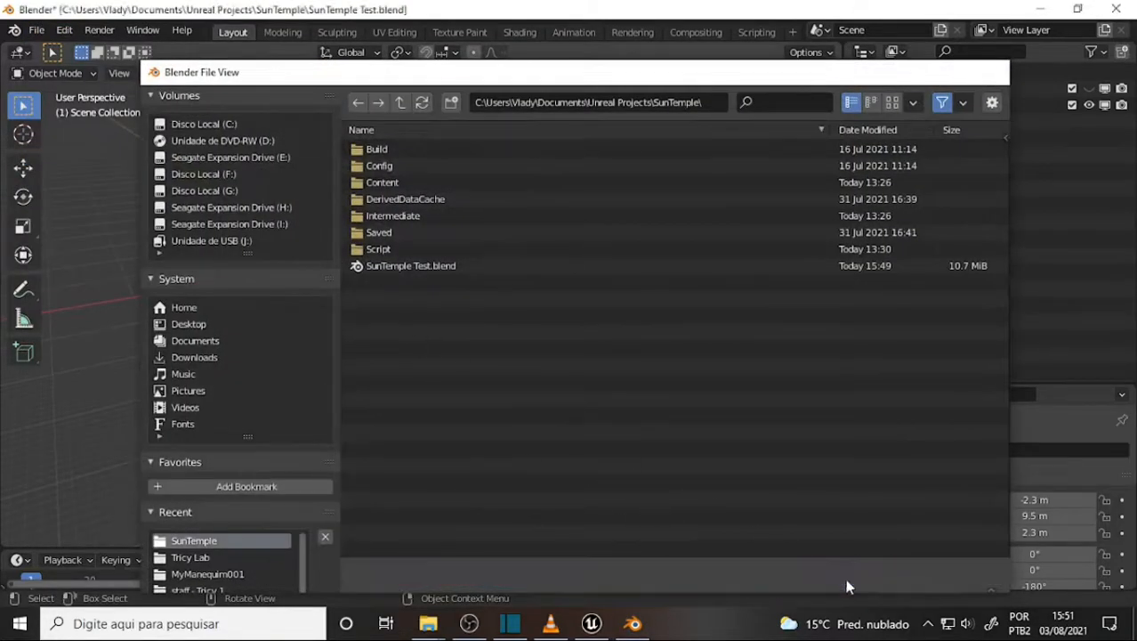
click(468, 624)
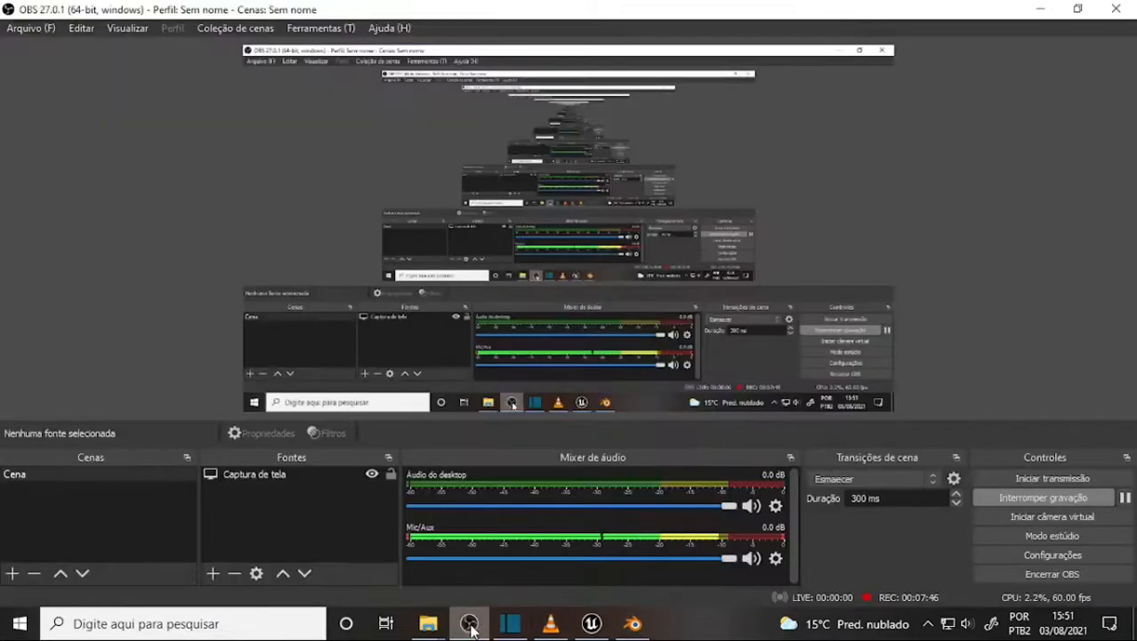
click(473, 628)
- Examine the whole quad-based temple from the dome, from above in top orthographic view and in perspective from the side
middle_drag(488, 228, 738, 224)
scroll(678, 236, up, 5)
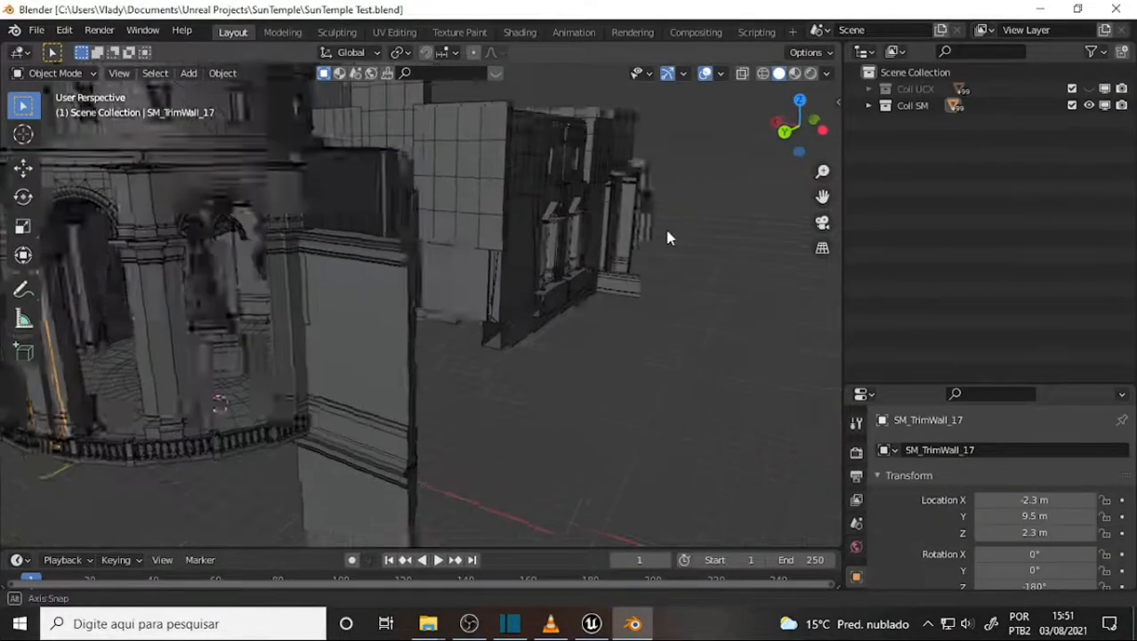
middle_drag(667, 231, 408, 241)
scroll(440, 246, down, 5)
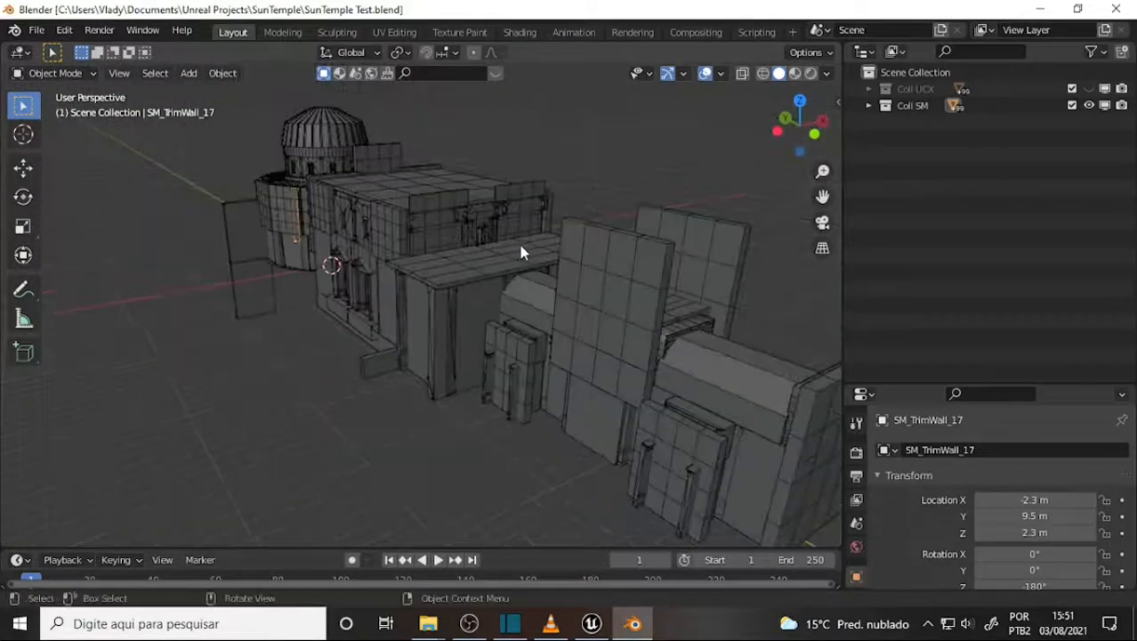
scroll(546, 247, down, 5)
scroll(546, 247, up, 5)
middle_drag(546, 248, 544, 354)
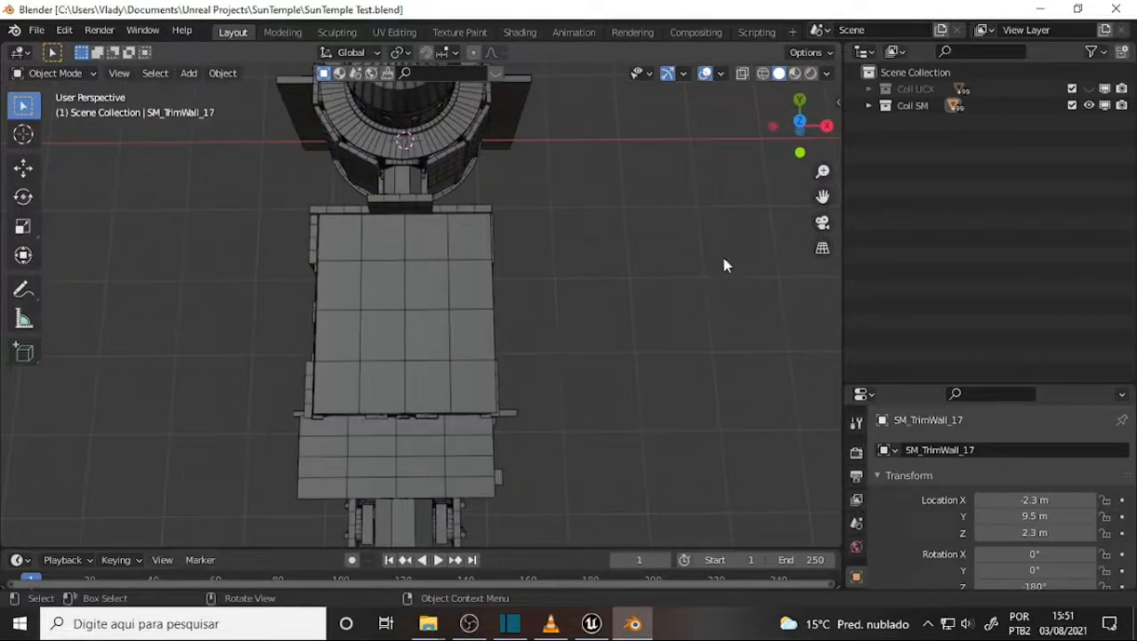
key(KP_7)
scroll(717, 282, down, 4)
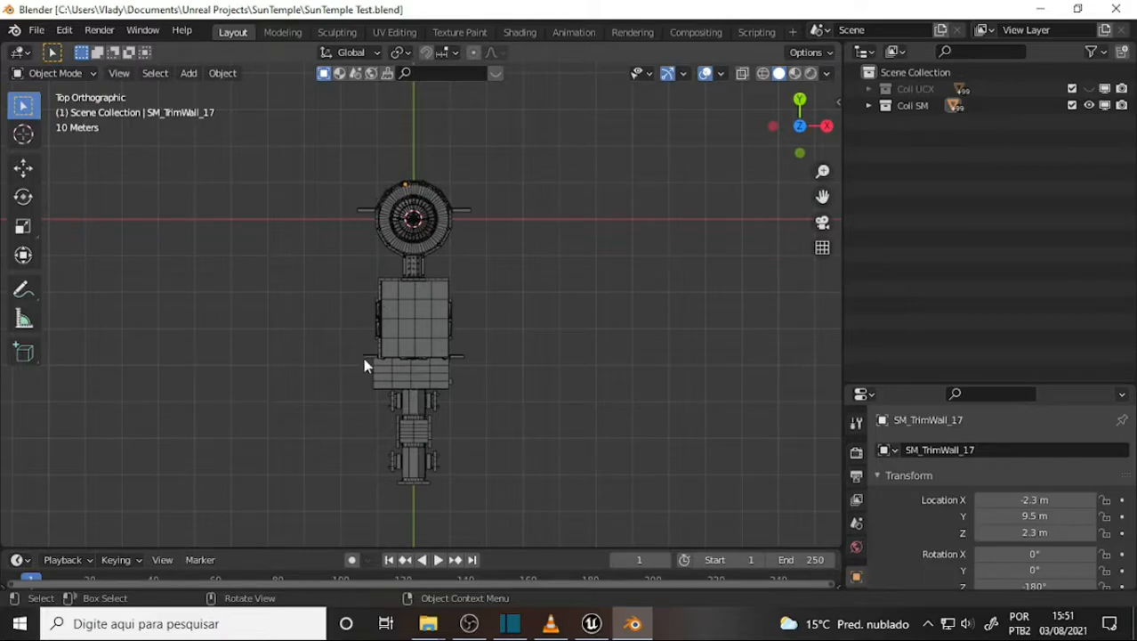
middle_drag(572, 358, 666, 203)
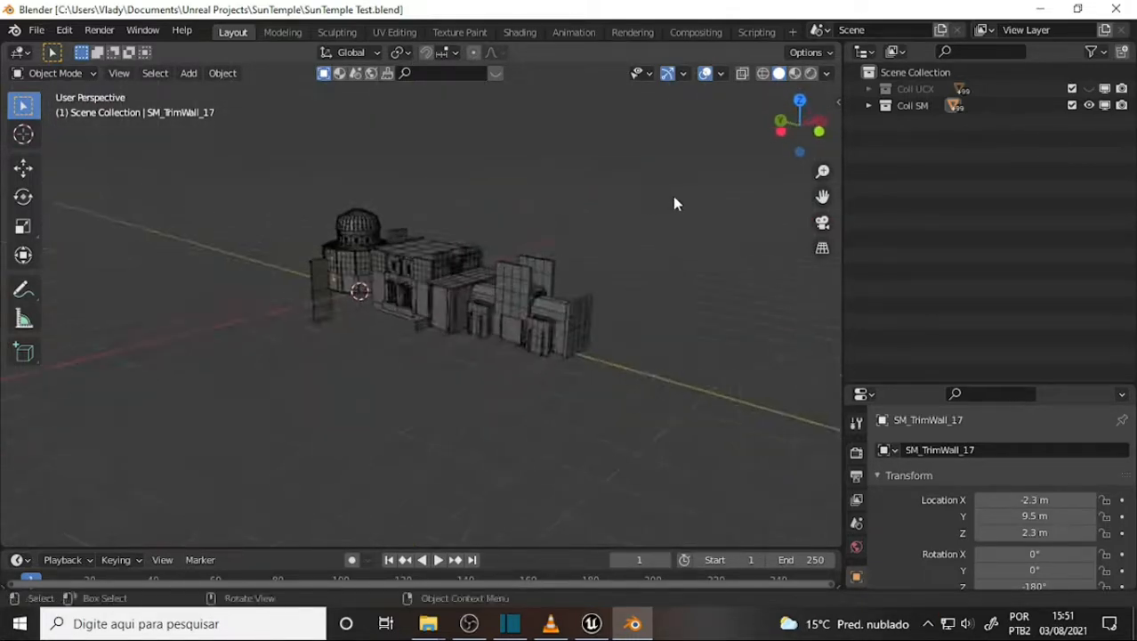
scroll(675, 194, up, 5)
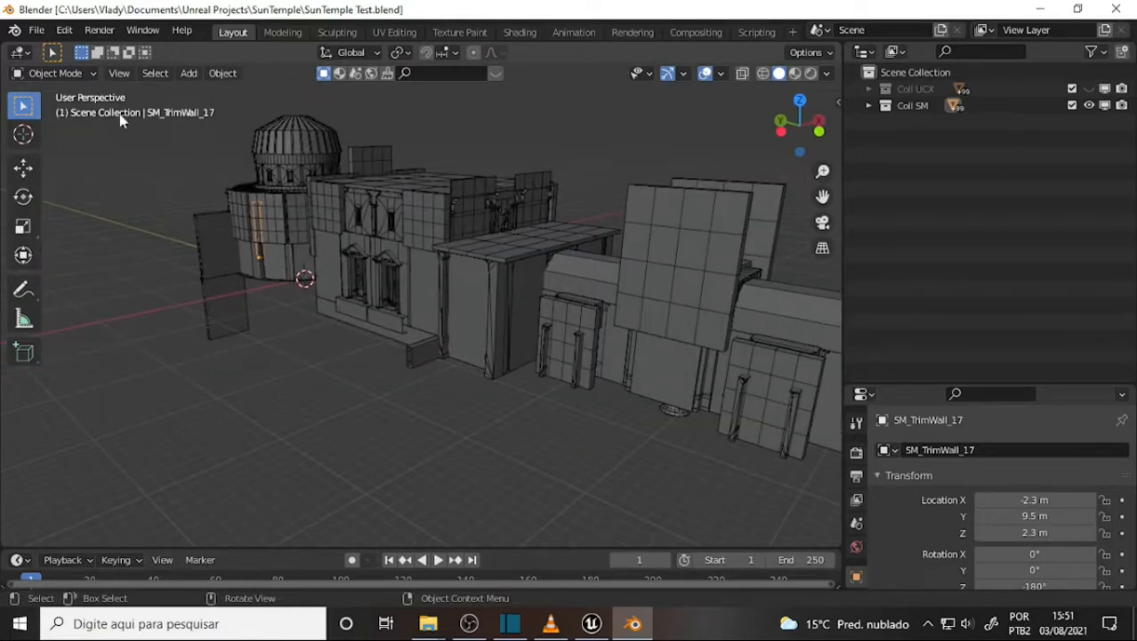
- Inspect the main hall's side facade up close and select the trim wall SM_TrimWall_U_183 around one of its windows
mouse_move(629, 303)
middle_down()
mouse_move(604, 282)
mouse_move(513, 297)
mouse_move(545, 280)
mouse_move(606, 327)
mouse_move(618, 293)
middle_up()
scroll(548, 282, up, 5)
scroll(579, 249, up, 4)
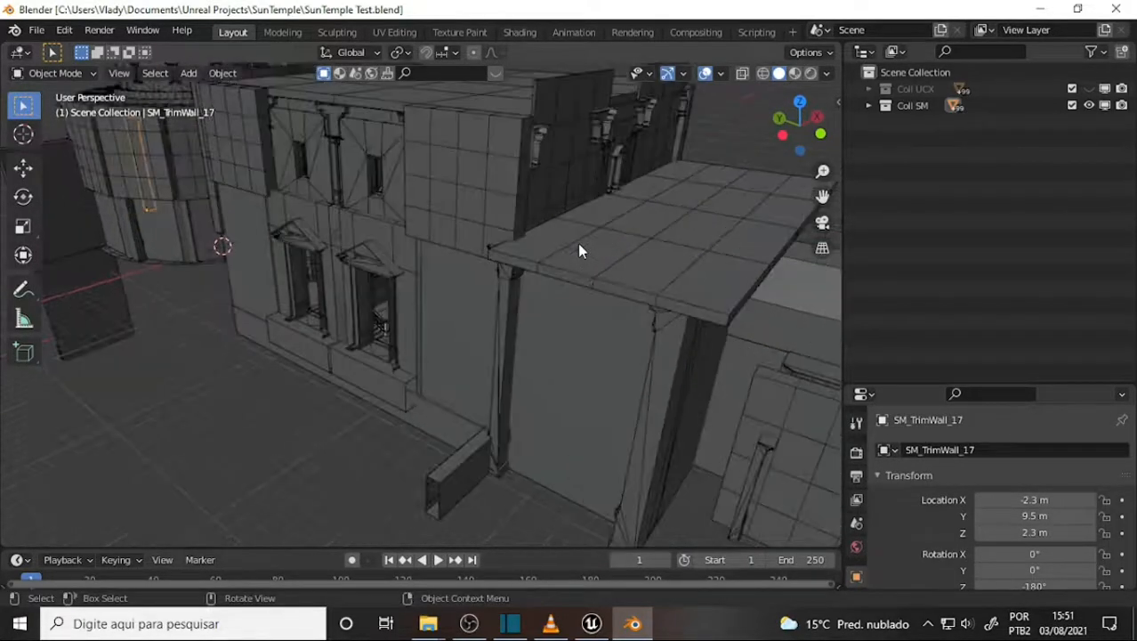
middle_drag(578, 243, 695, 242)
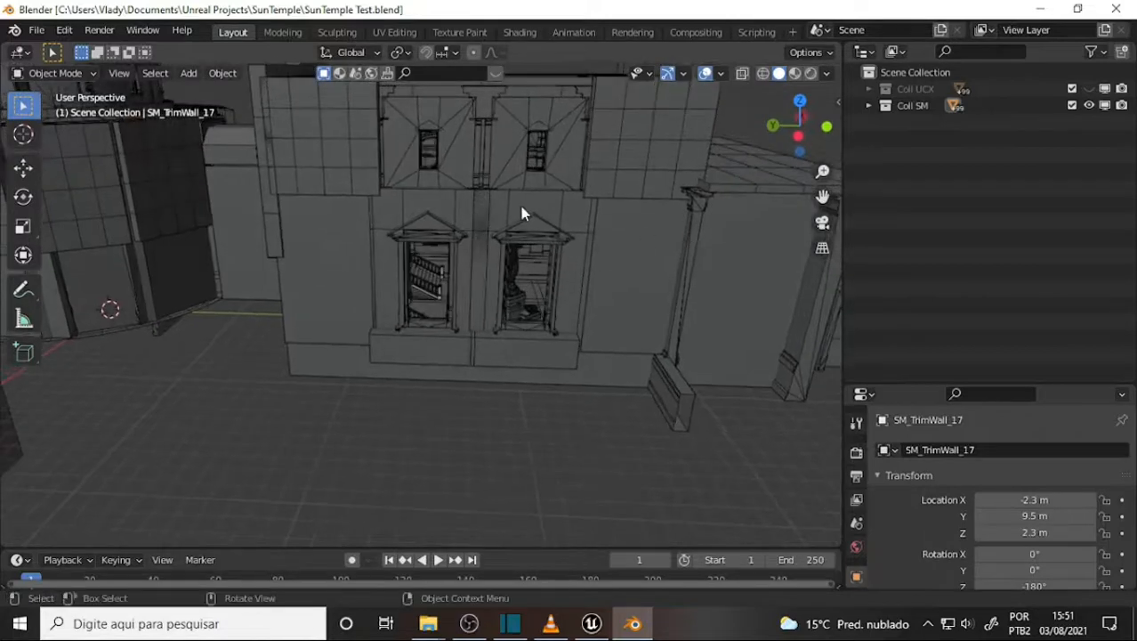
click(568, 217)
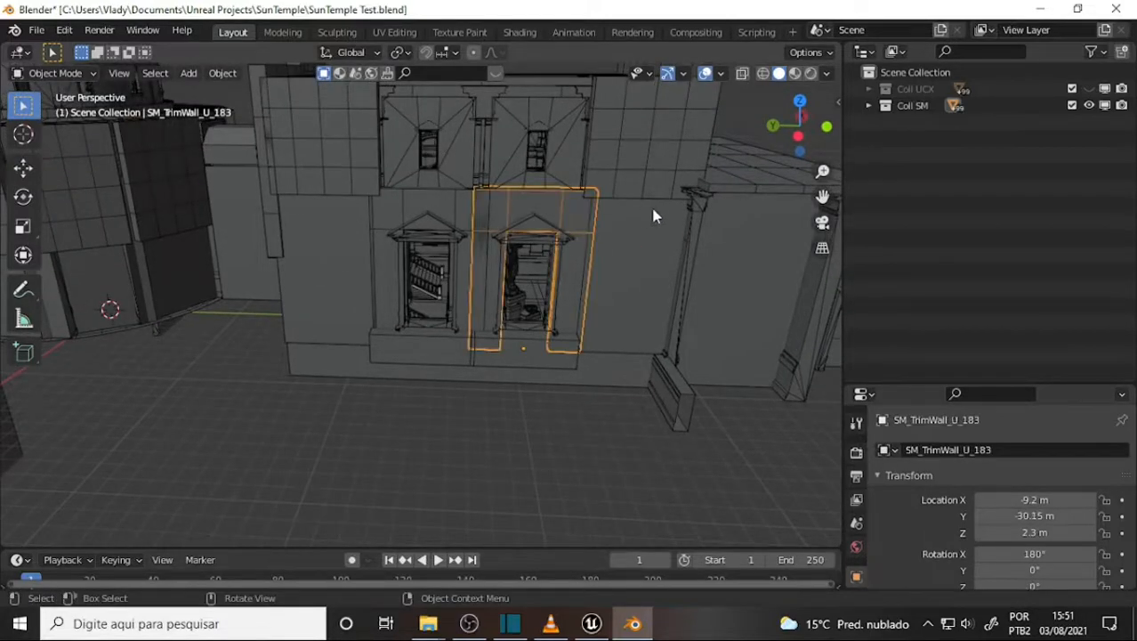
middle_drag(654, 216, 483, 224)
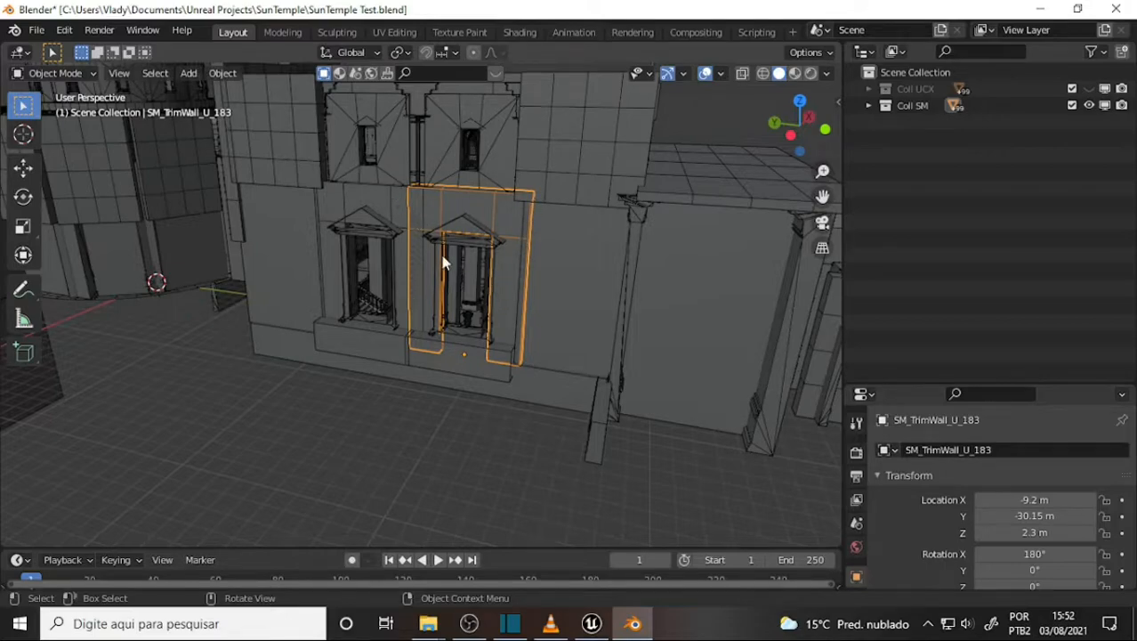
- Examine the full temple from the entrance side around to the dome and its flanking walls
middle_drag(655, 242, 566, 240)
scroll(564, 232, down, 4)
scroll(561, 225, up, 5)
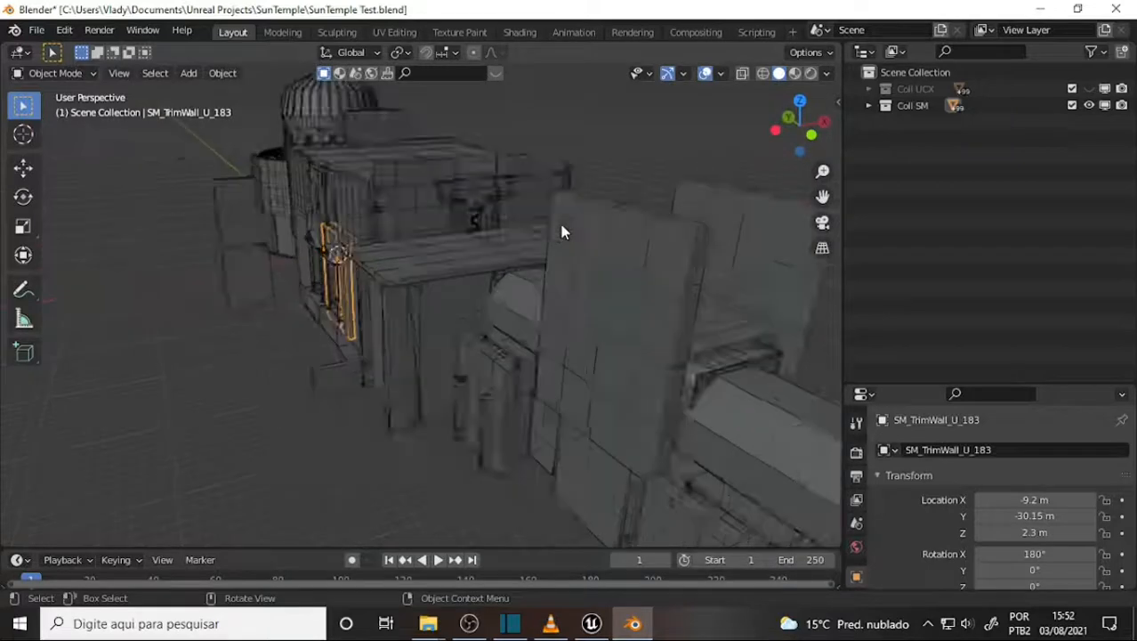
scroll(551, 230, down, 4)
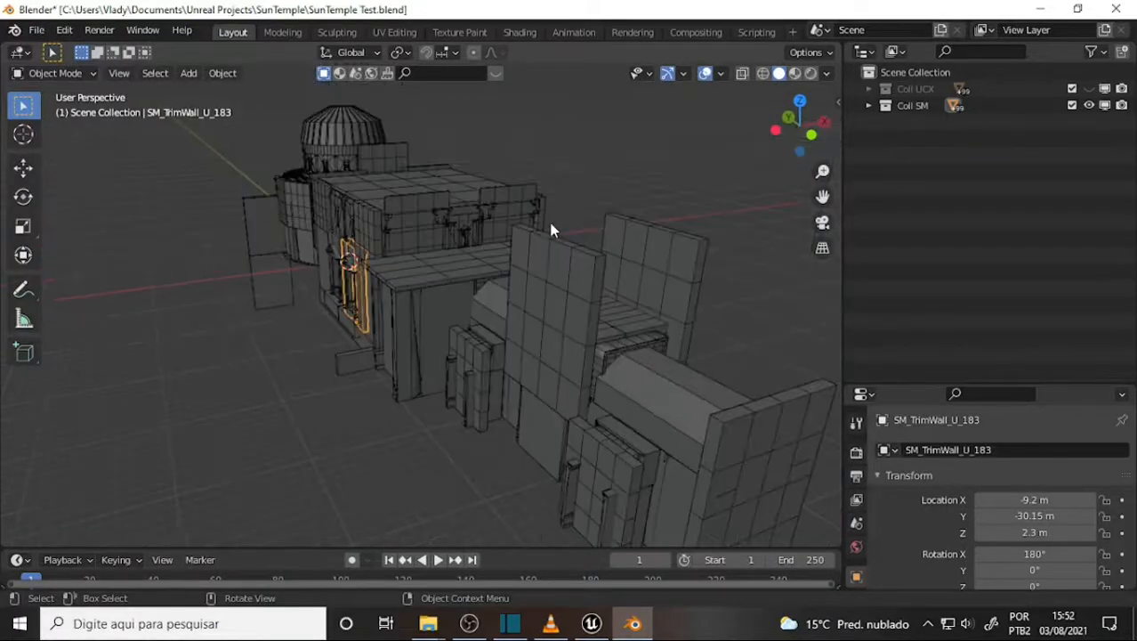
middle_drag(538, 240, 773, 267)
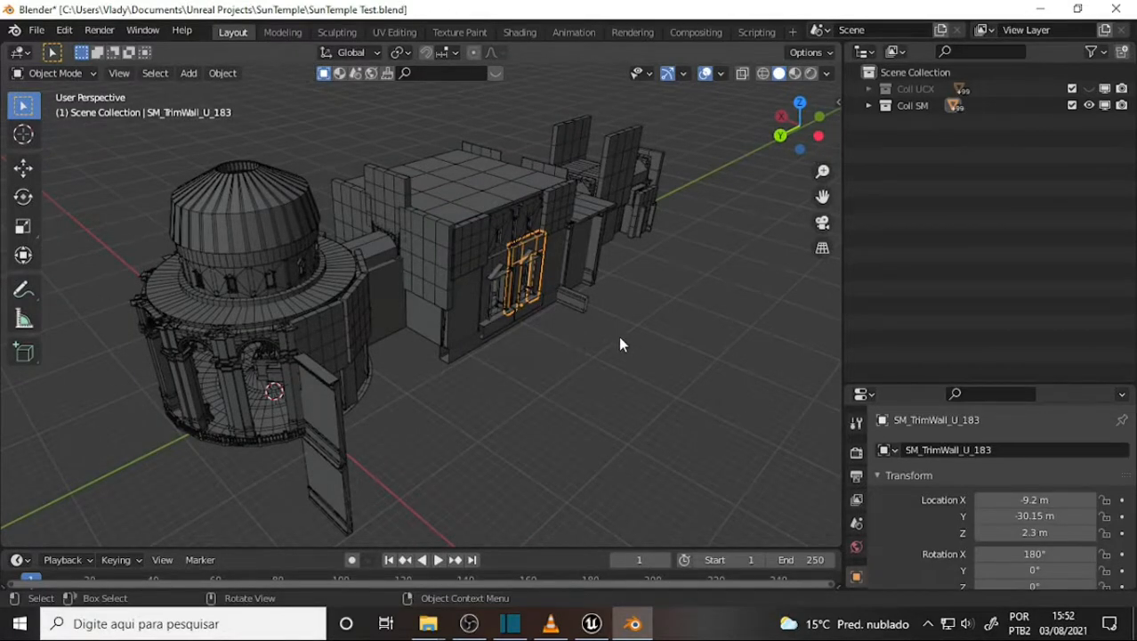
middle_drag(621, 345, 637, 327)
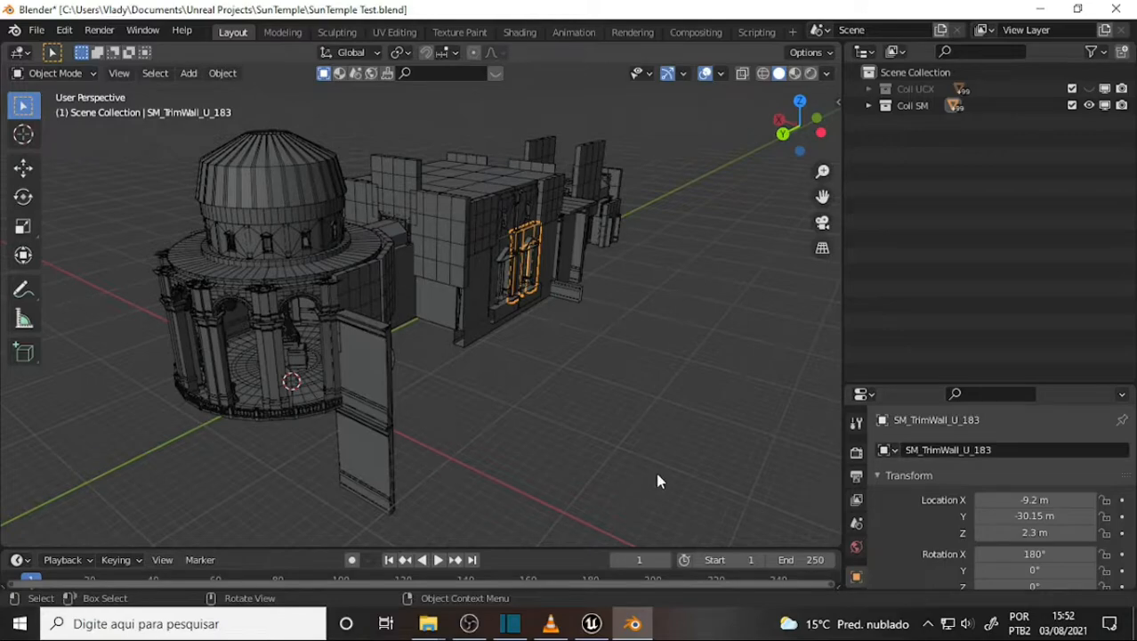
click(469, 623)
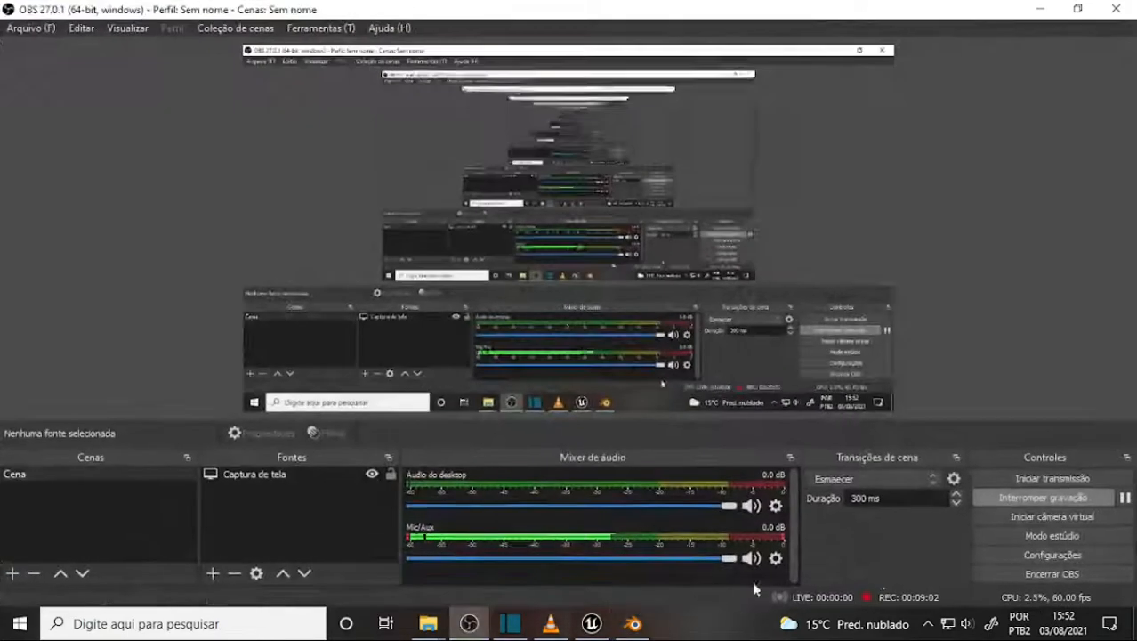
mouse_move(633, 623)
click(531, 563)
middle_drag(520, 437, 701, 268)
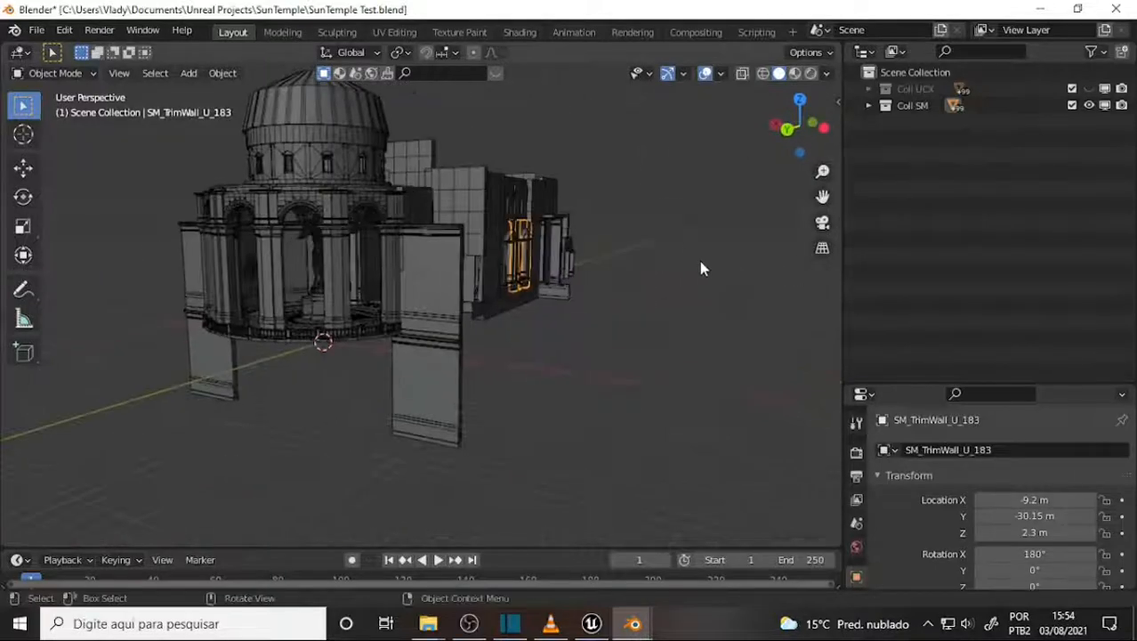
- Switch to the Blender window with SunTemple005.blend and examine its textured temple with the round towers and connecting ramps
mouse_move(633, 623)
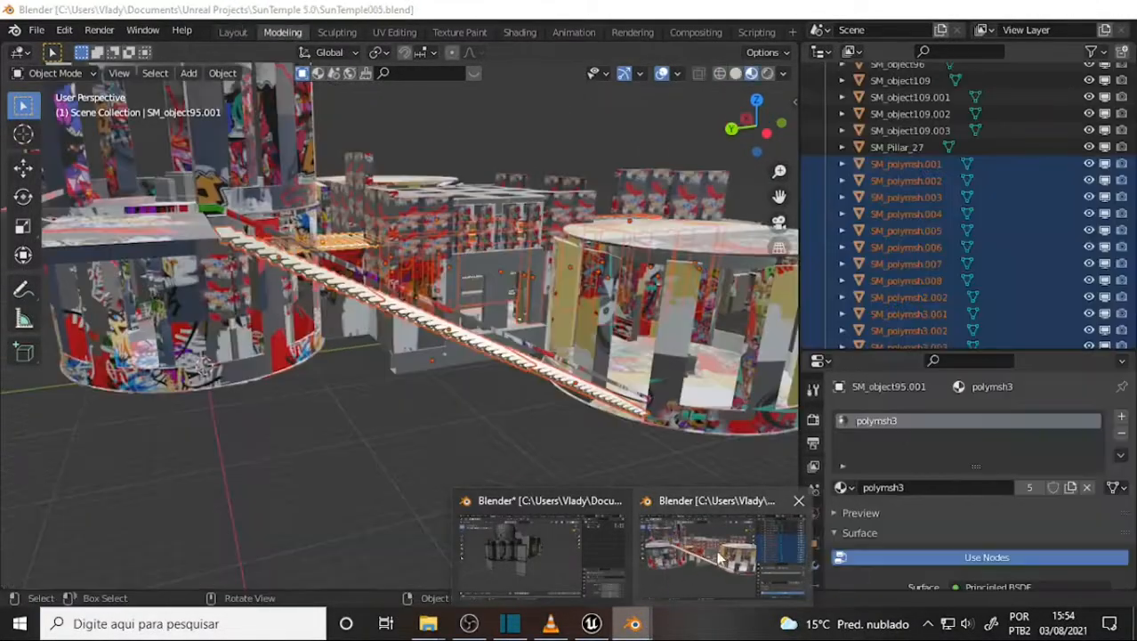
click(708, 554)
middle_drag(496, 250, 544, 266)
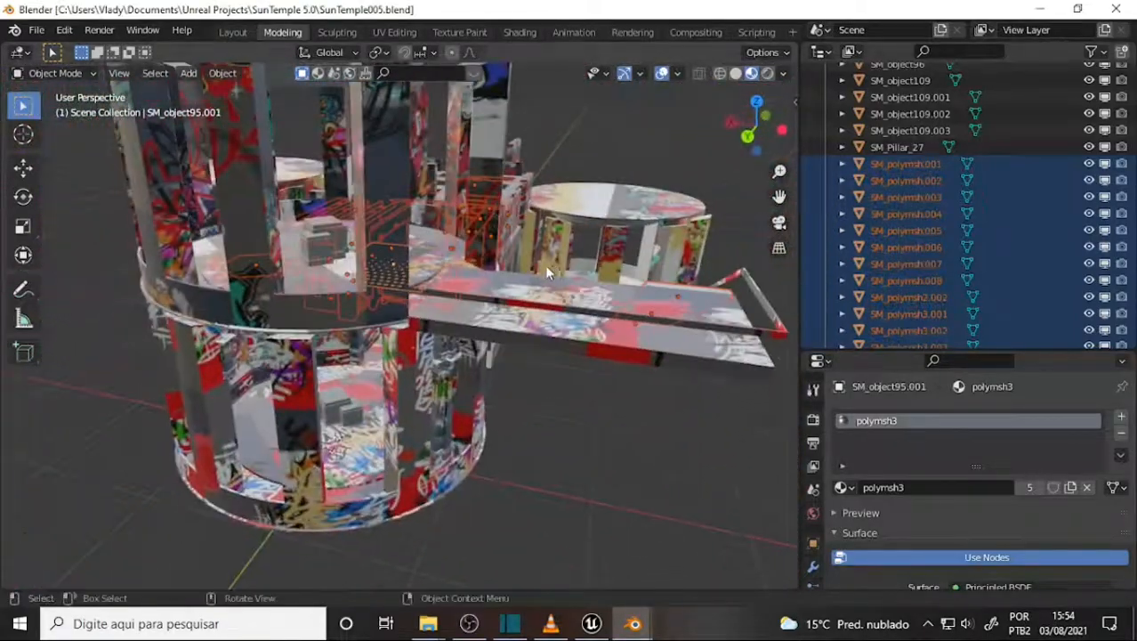
scroll(660, 271, down, 3)
middle_drag(665, 266, 596, 262)
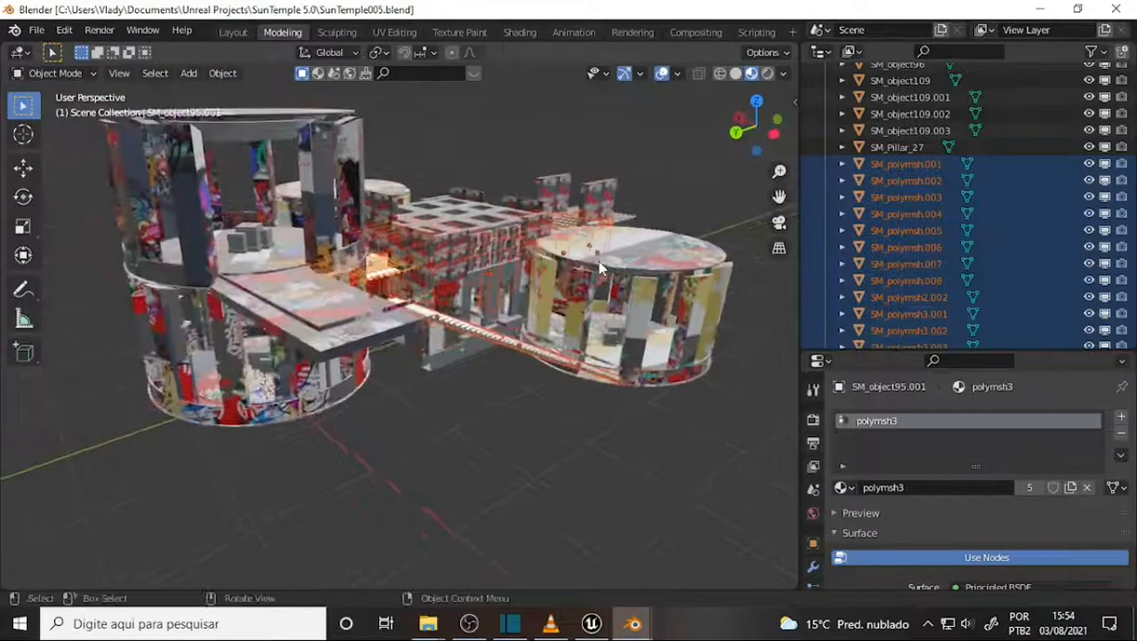
scroll(596, 262, up, 4)
scroll(596, 261, down, 4)
right_click(540, 256)
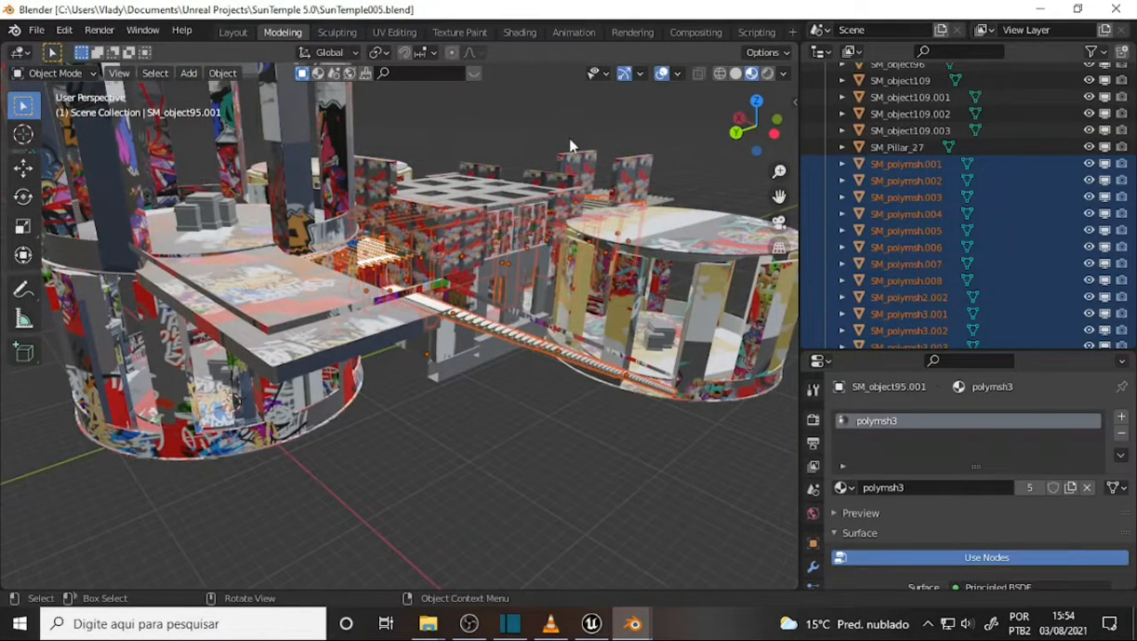
- Switch the viewport to solid shading and inspect the slatted beam roofs of the passage between the round towers
middle_drag(572, 145, 406, 134)
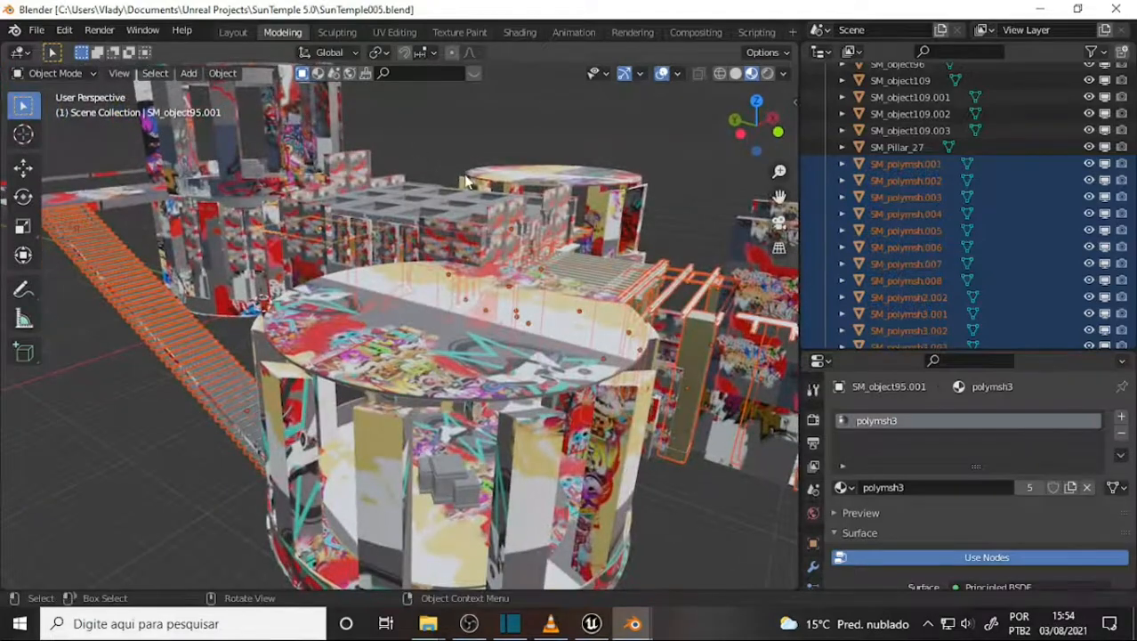
key(z)
mouse_move(545, 191)
middle_down()
mouse_move(441, 199)
mouse_move(339, 172)
mouse_move(598, 195)
mouse_move(602, 185)
mouse_move(584, 194)
mouse_move(596, 231)
mouse_move(594, 202)
mouse_move(596, 217)
mouse_move(693, 228)
mouse_move(581, 223)
mouse_move(609, 229)
mouse_move(596, 228)
mouse_move(604, 251)
mouse_move(408, 261)
mouse_move(462, 269)
mouse_move(560, 347)
middle_up()
scroll(596, 233, up, 3)
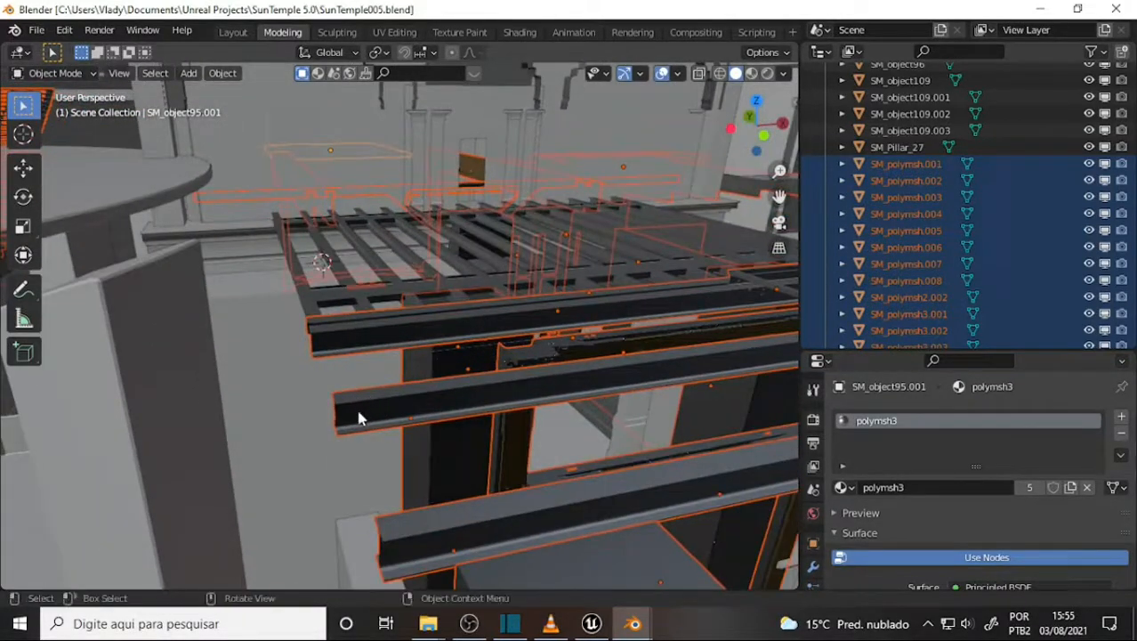
middle_drag(436, 375, 484, 325)
- Select the round tower SM_Cylinder.003 and isolate it in local view
click(581, 318)
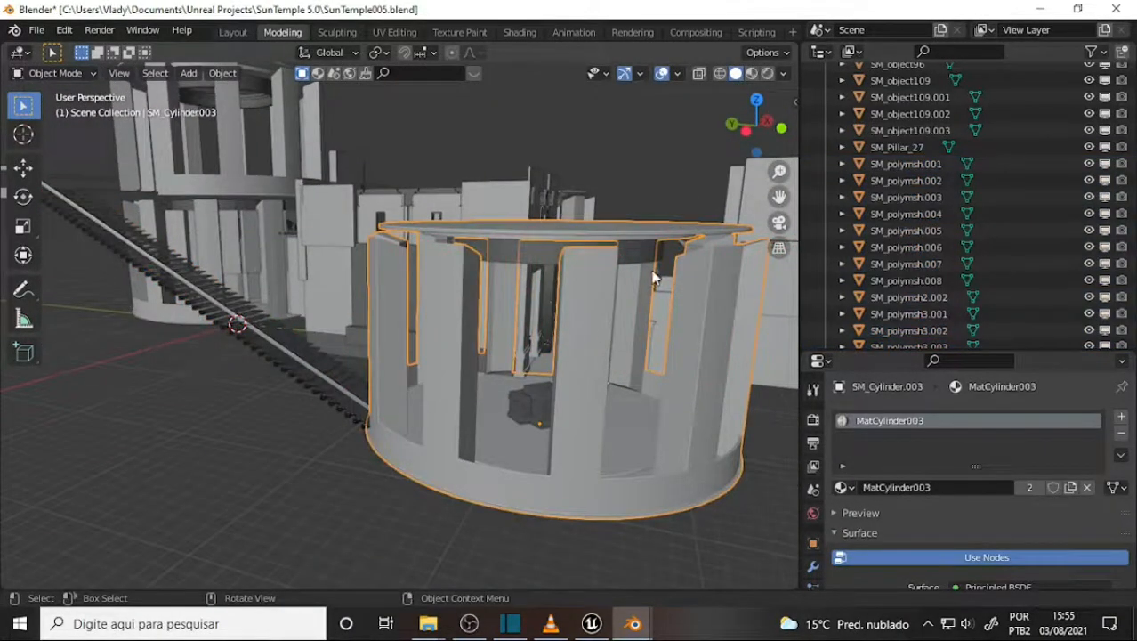
middle_drag(583, 322, 499, 260)
key(KP_Divide)
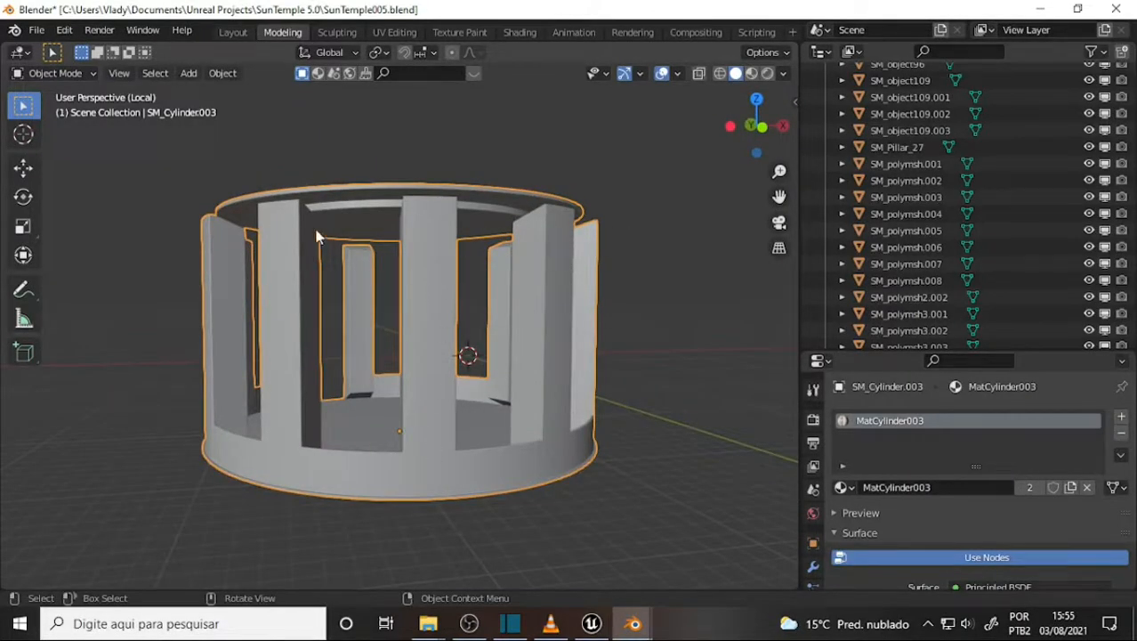
- Examine the isolated round tower's roof disc, pillars and base ring from several sides and from above
mouse_move(377, 241)
middle_down()
mouse_move(375, 333)
mouse_move(384, 248)
middle_up()
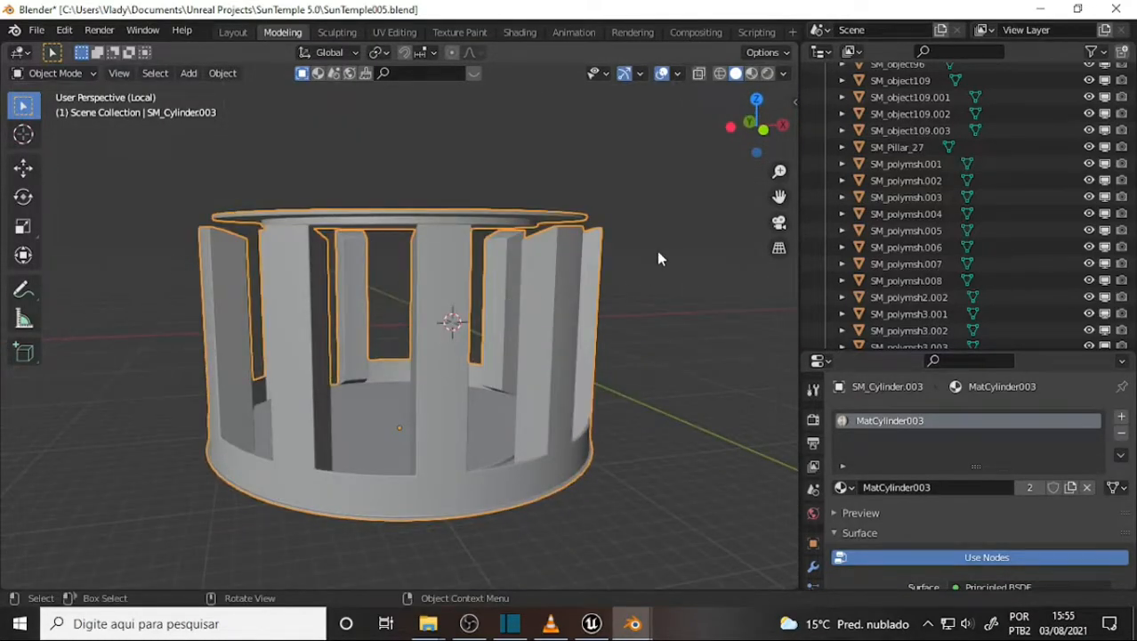
scroll(656, 251, down, 2)
middle_drag(657, 251, 647, 300)
scroll(648, 300, up, 2)
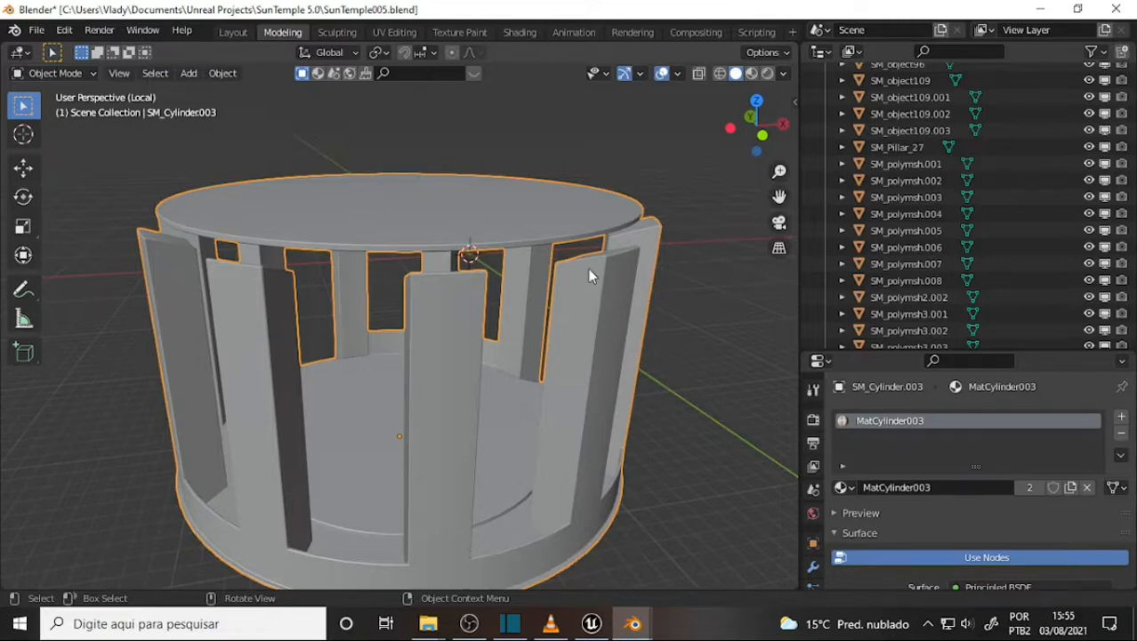
mouse_move(590, 260)
middle_down()
mouse_move(581, 352)
mouse_move(580, 260)
middle_up()
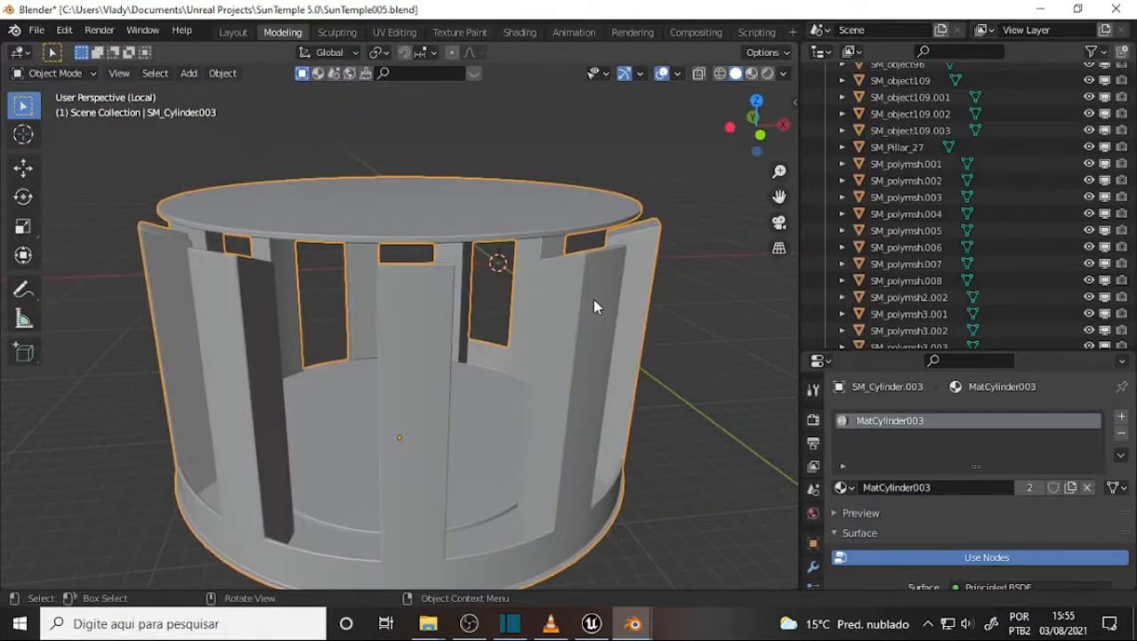
middle_drag(595, 306, 453, 349)
right_click(453, 354)
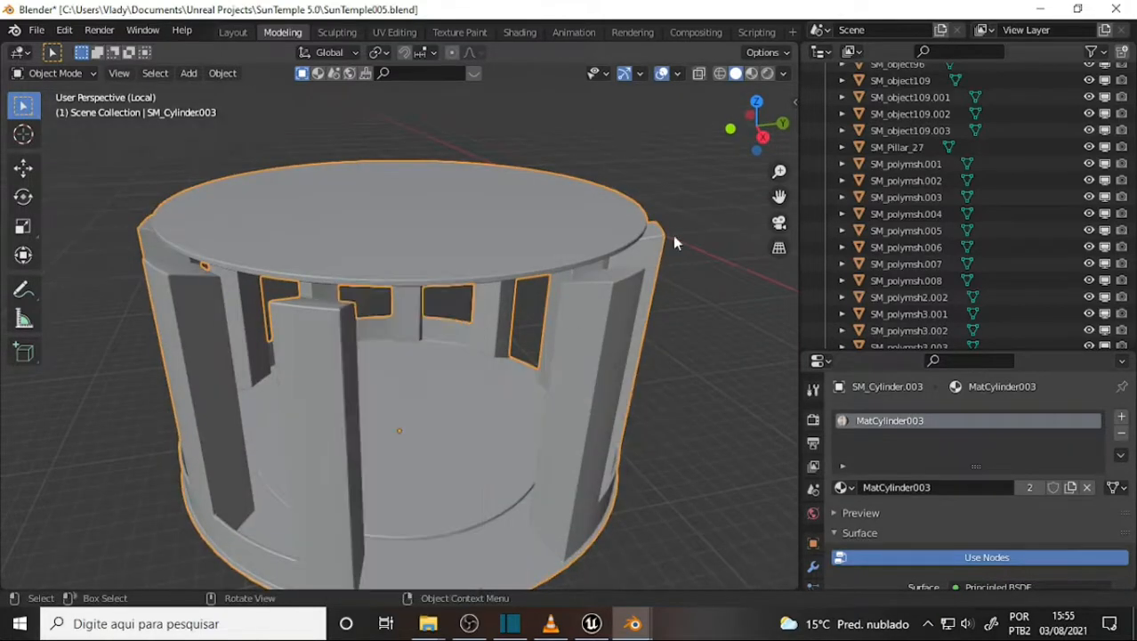
middle_drag(673, 235, 663, 204)
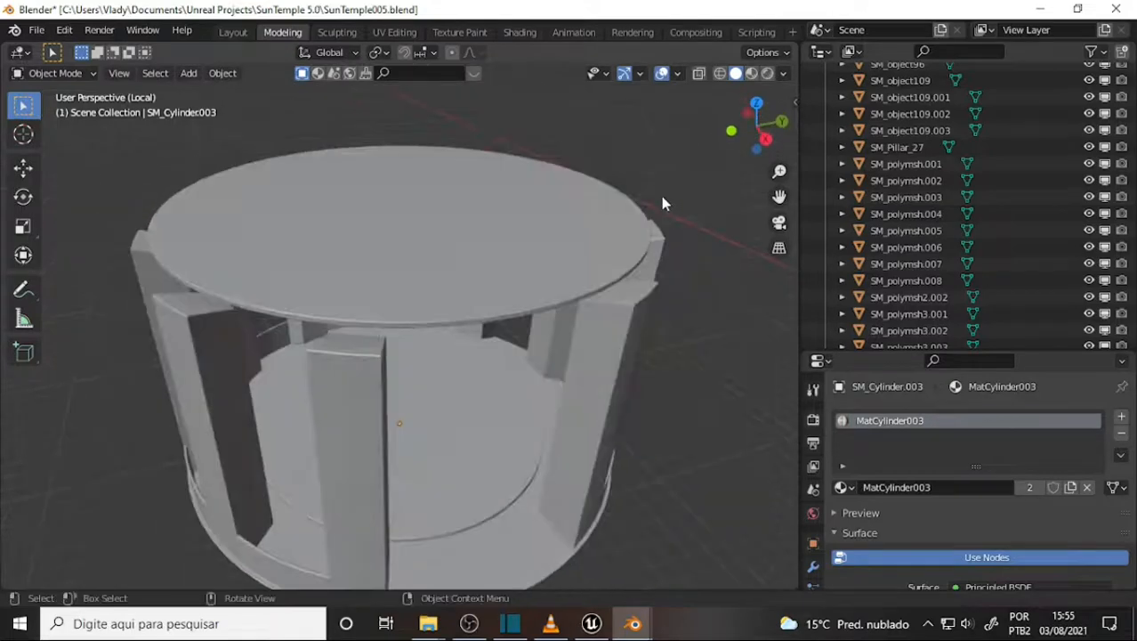
- Switch to the Unreal Editor with the SunTemple level and examine the torch-lit corridor from above and beside the camera actor
click(590, 623)
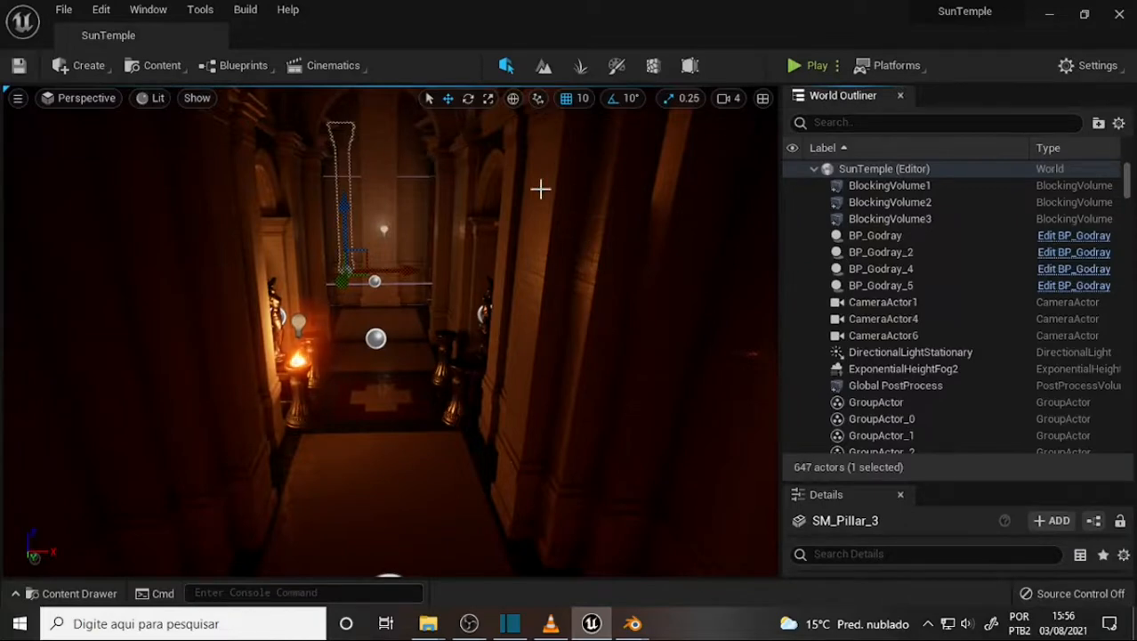
scroll(447, 294, down, 6)
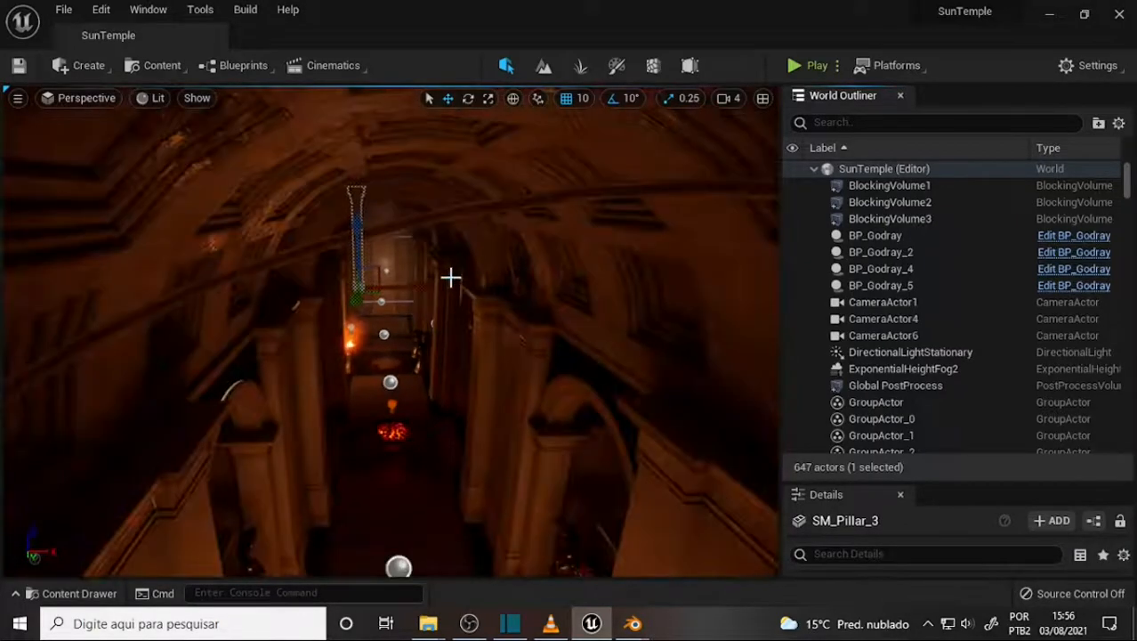
mouse_move(451, 278)
middle_down()
mouse_move(404, 278)
mouse_move(551, 307)
mouse_move(503, 324)
mouse_move(450, 312)
mouse_move(436, 374)
mouse_move(458, 316)
mouse_move(446, 271)
mouse_move(320, 278)
mouse_move(392, 272)
mouse_move(440, 312)
mouse_move(427, 301)
mouse_move(444, 268)
middle_up()
scroll(447, 270, down, 1)
scroll(447, 270, up, 1)
scroll(446, 270, down, 1)
right_drag(447, 270, 578, 322)
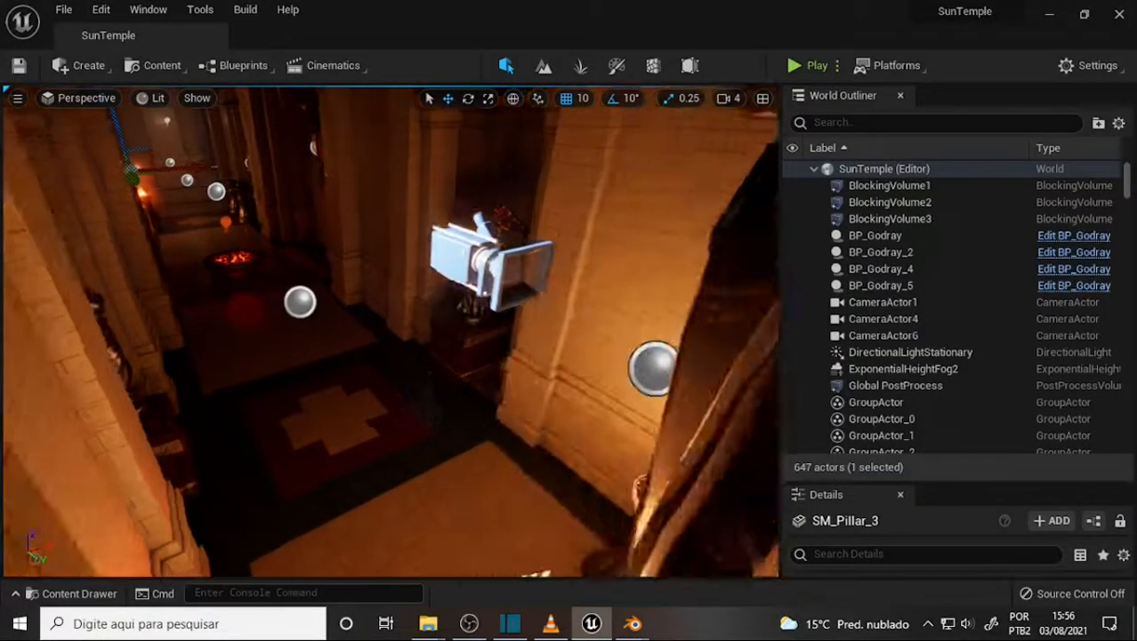
middle_drag(447, 269, 446, 243)
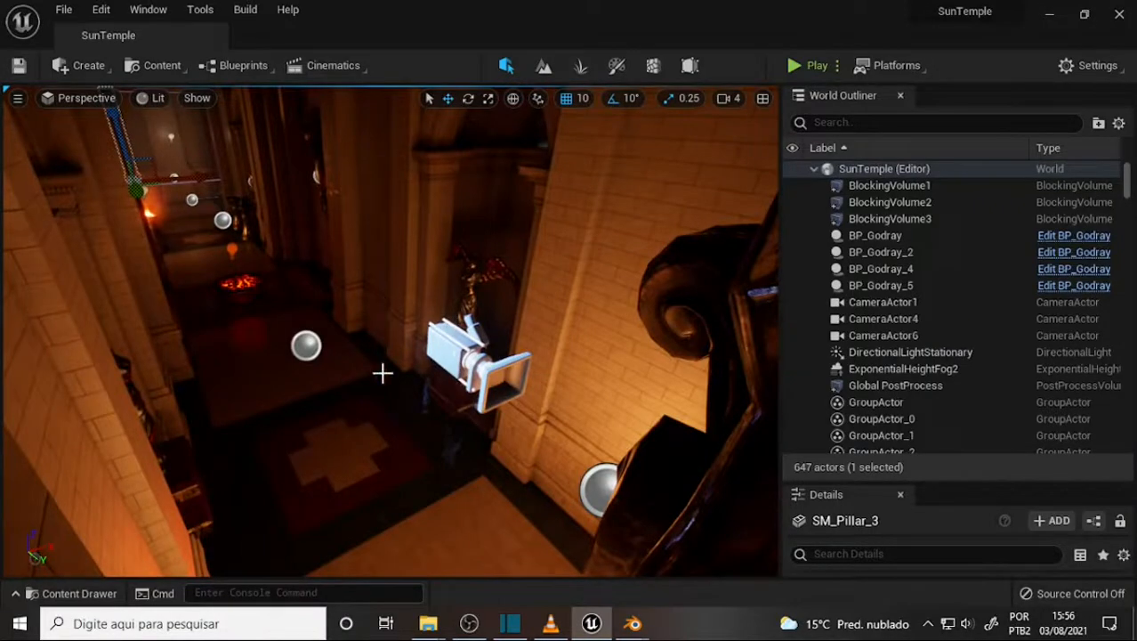
middle_drag(372, 260, 347, 276)
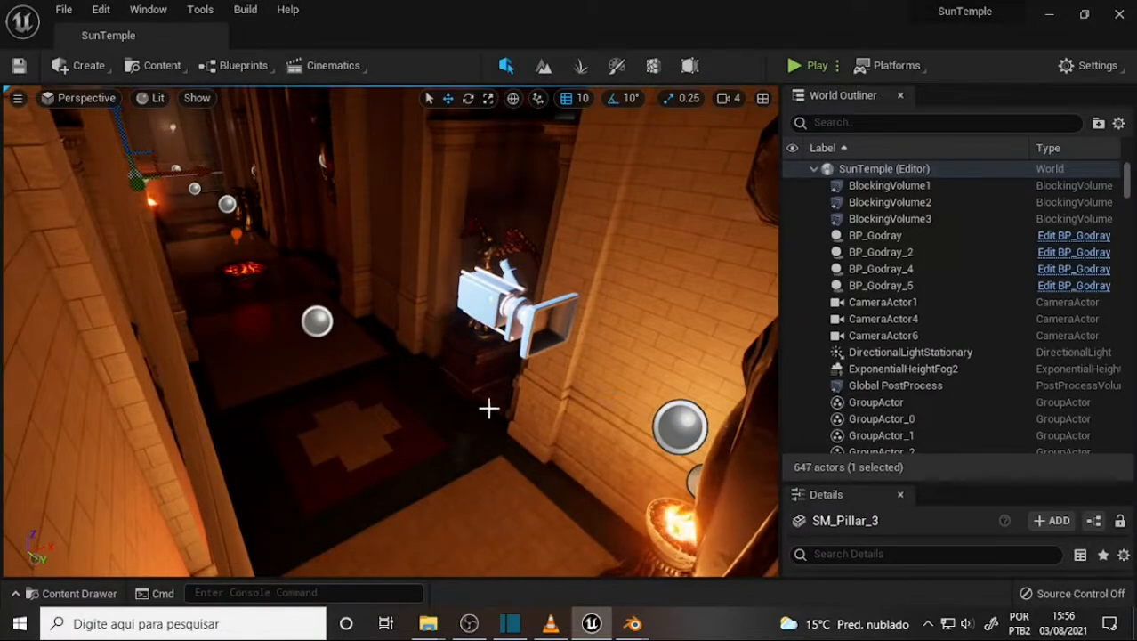
- Inspect the SunTemple building's outer brick walls and the dark corridor around the glowing fire pit
scroll(520, 333, down, 8)
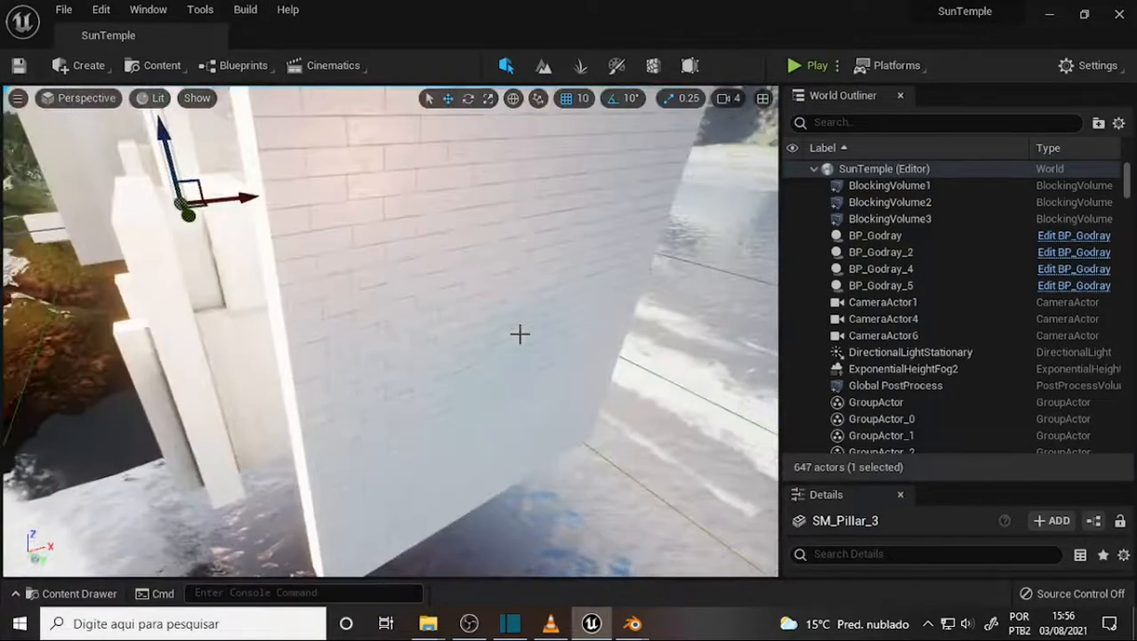
middle_drag(520, 333, 450, 289)
scroll(534, 374, up, 8)
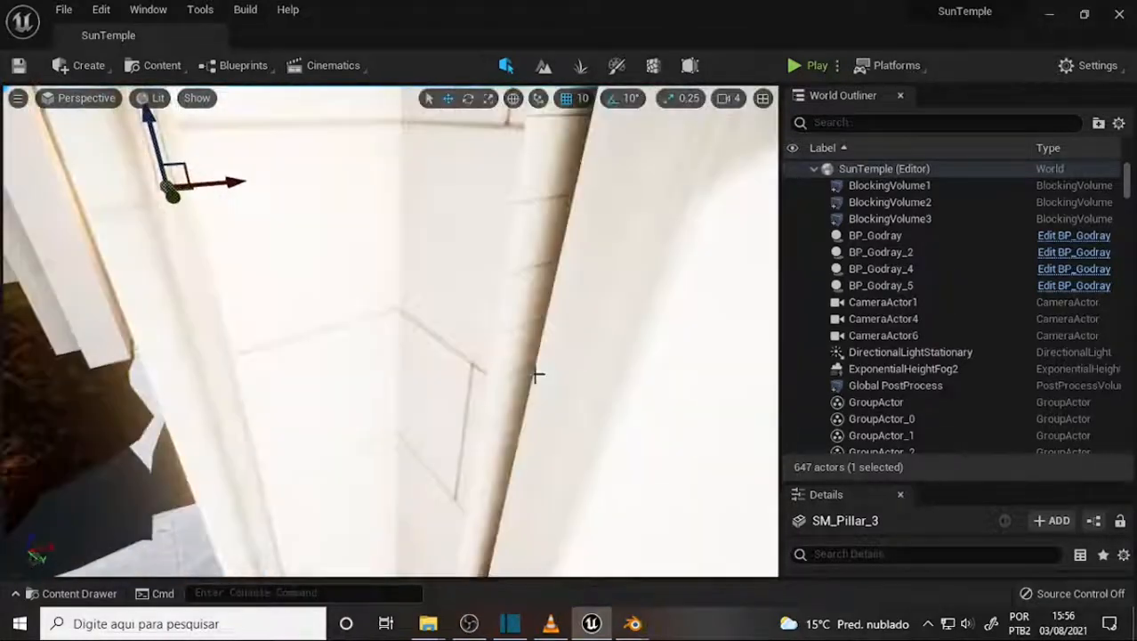
scroll(537, 356, up, 8)
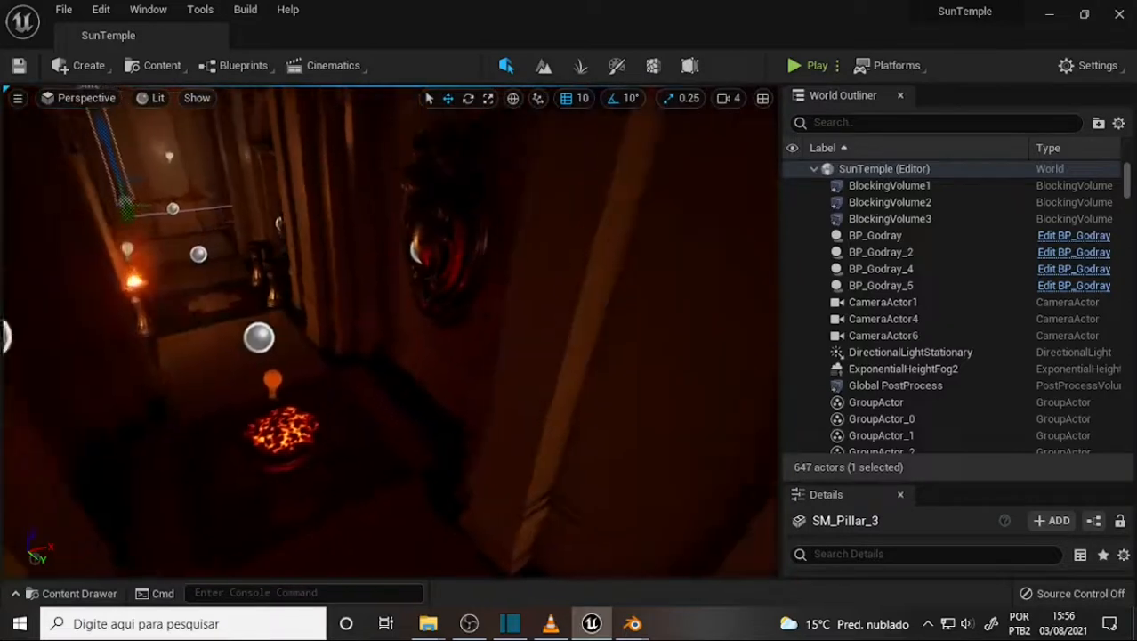
middle_drag(432, 306, 424, 311)
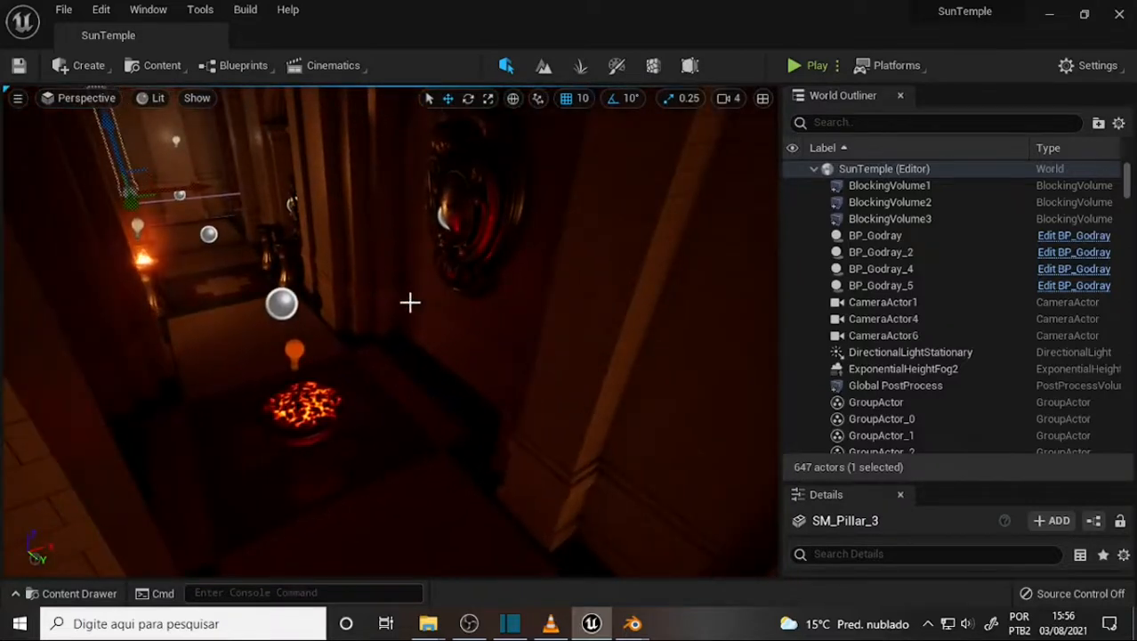
middle_drag(563, 403, 558, 382)
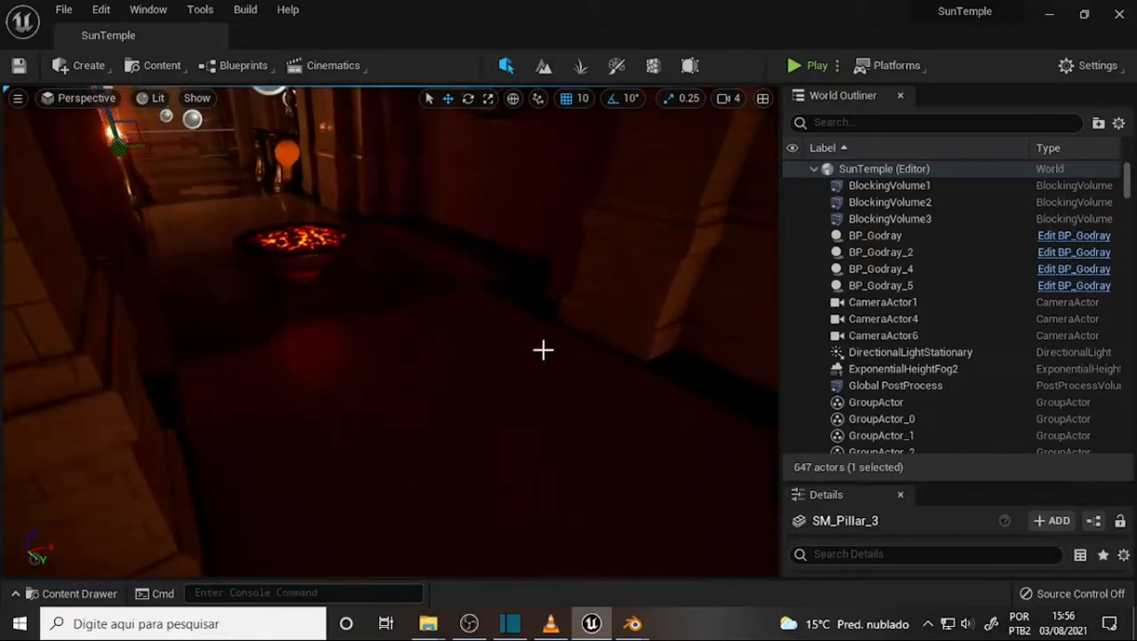
middle_drag(535, 338, 535, 341)
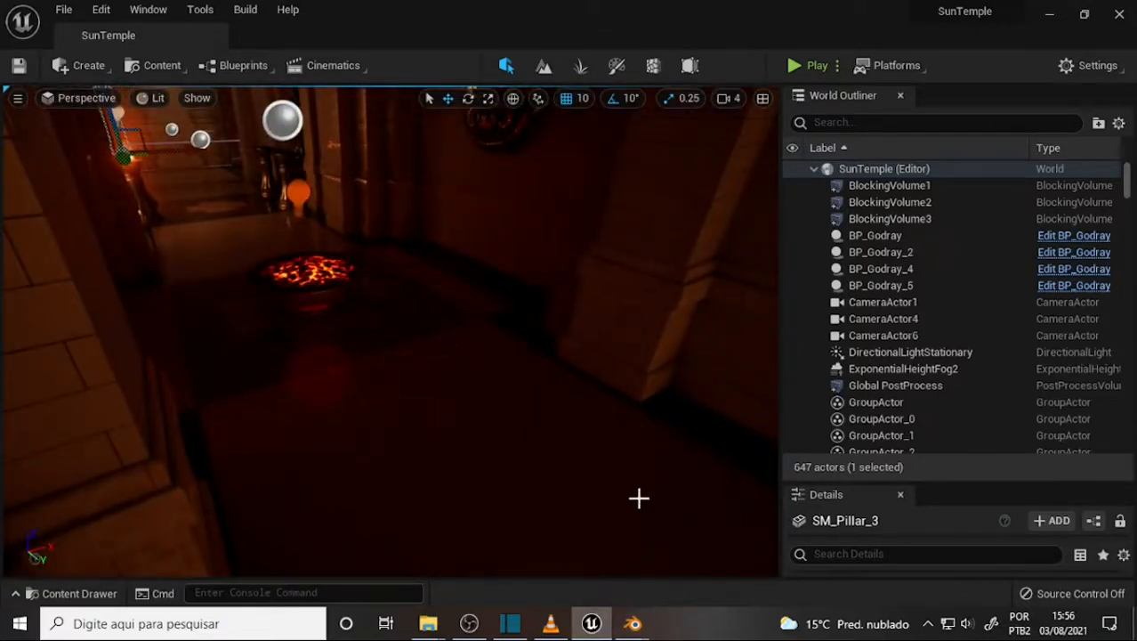
right_drag(642, 497, 636, 445)
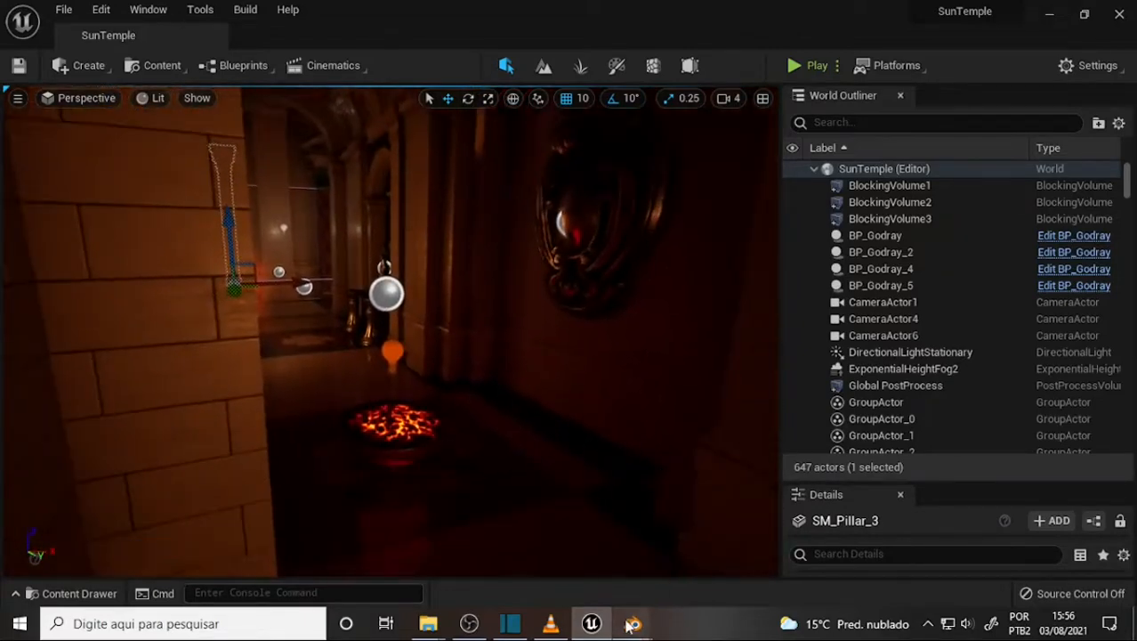
- Switch back to the Blender window with SunTemple005.blend and leave local view to show the whole temple
mouse_move(632, 623)
click(675, 570)
middle_drag(673, 430, 652, 359)
scroll(649, 347, down, 4)
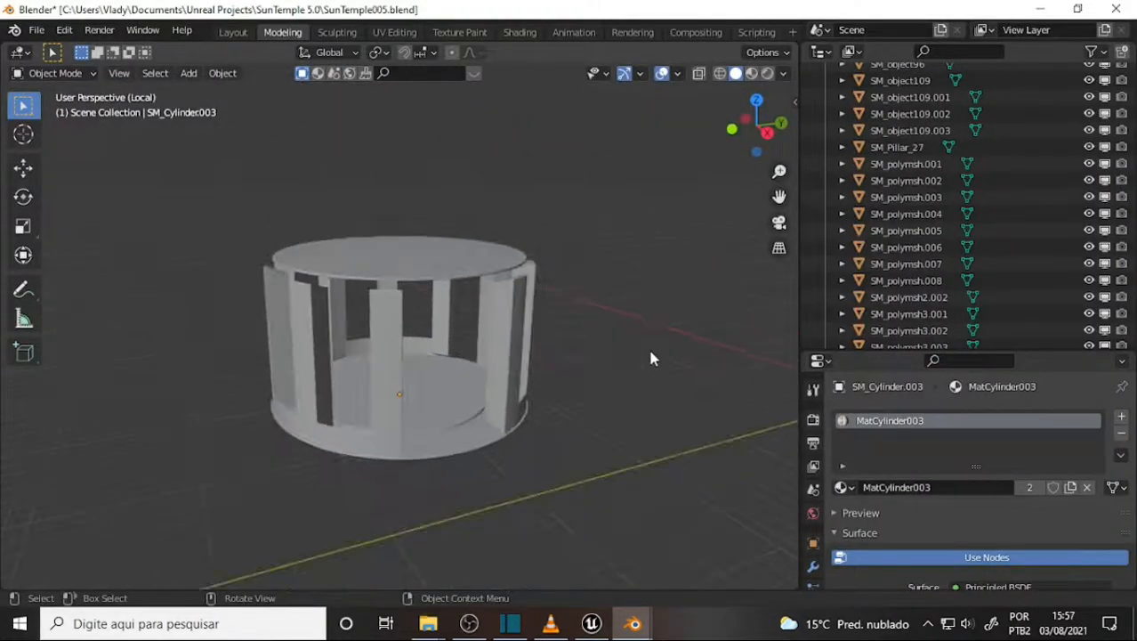
key(KP_Divide)
scroll(623, 356, down, 5)
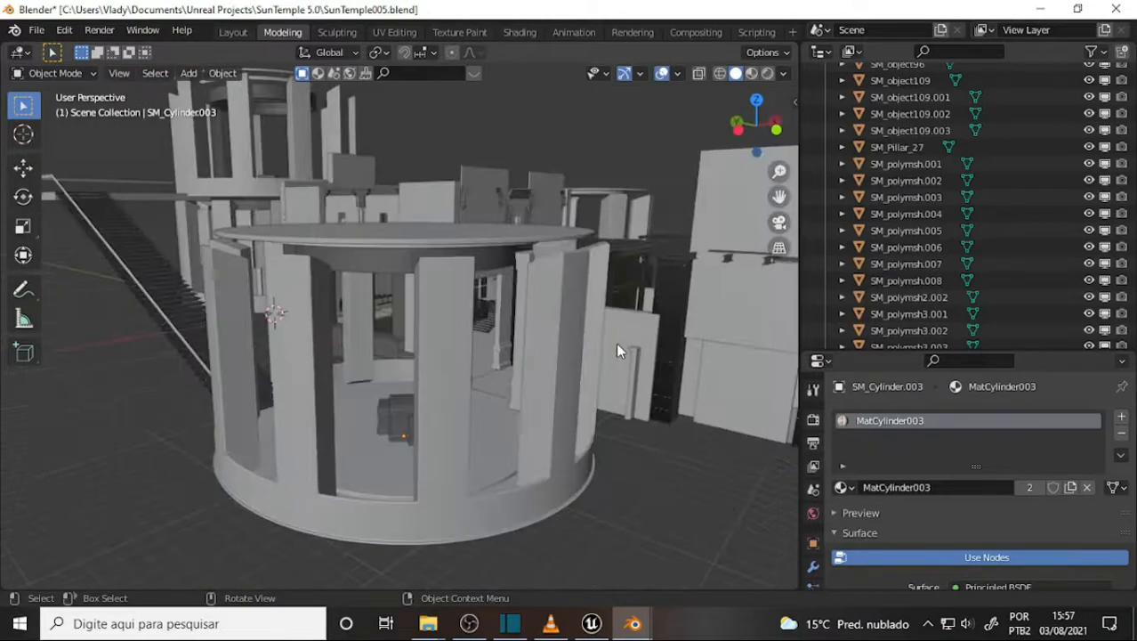
middle_drag(622, 343, 604, 361)
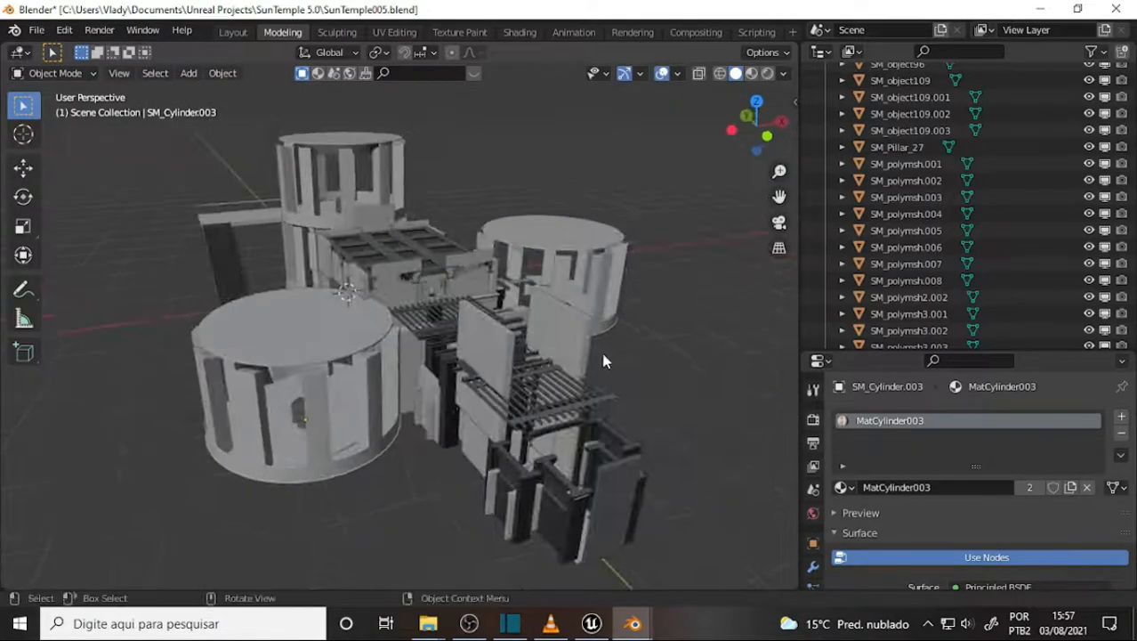
- Pick the slatted roofs and the entrance walls one after another to identify them, ending with SM_object109.001
click(422, 330)
click(567, 397)
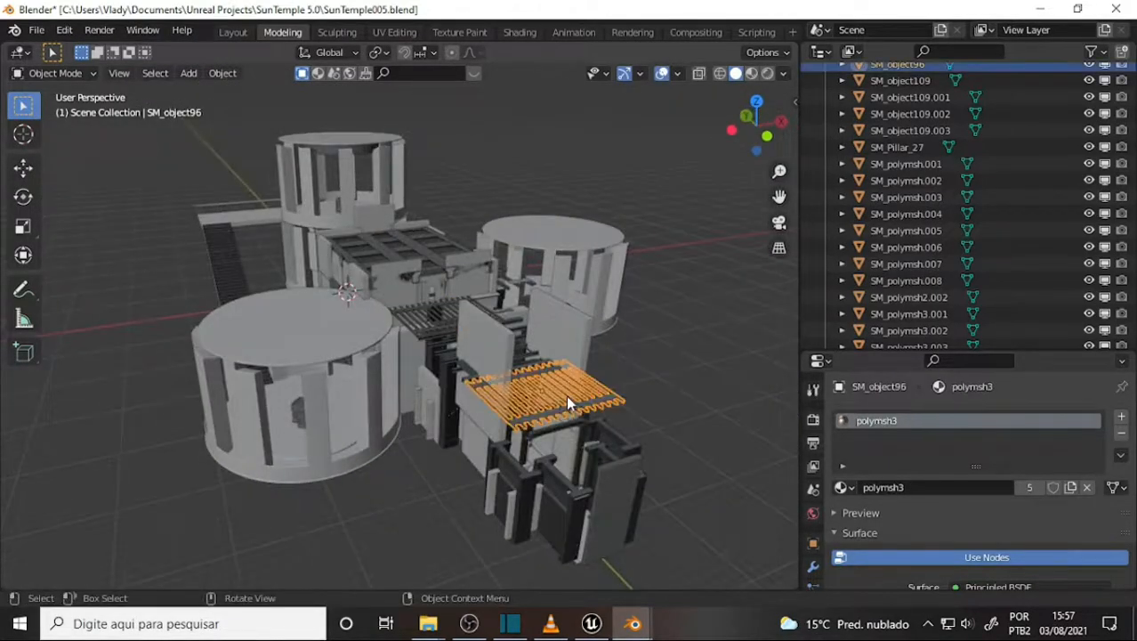
click(436, 331)
click(525, 397)
click(608, 479)
click(578, 500)
- Select the slatted roofs SM_object95 and SM_object96 together and examine their placement in the temple from several sides
scroll(631, 409, up, 3)
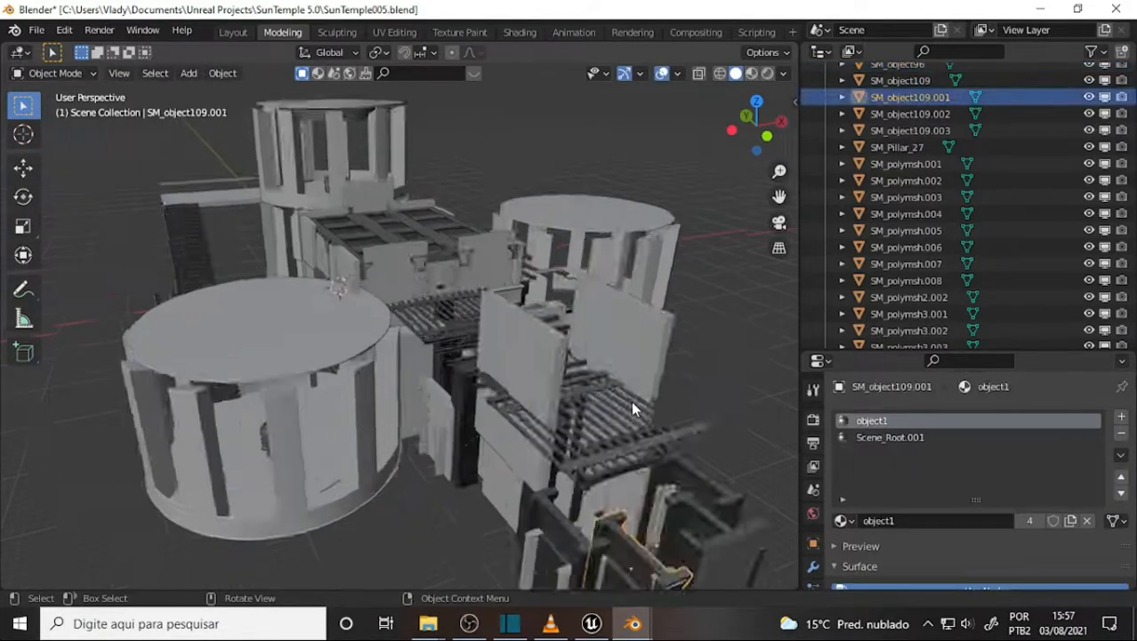
click(447, 325)
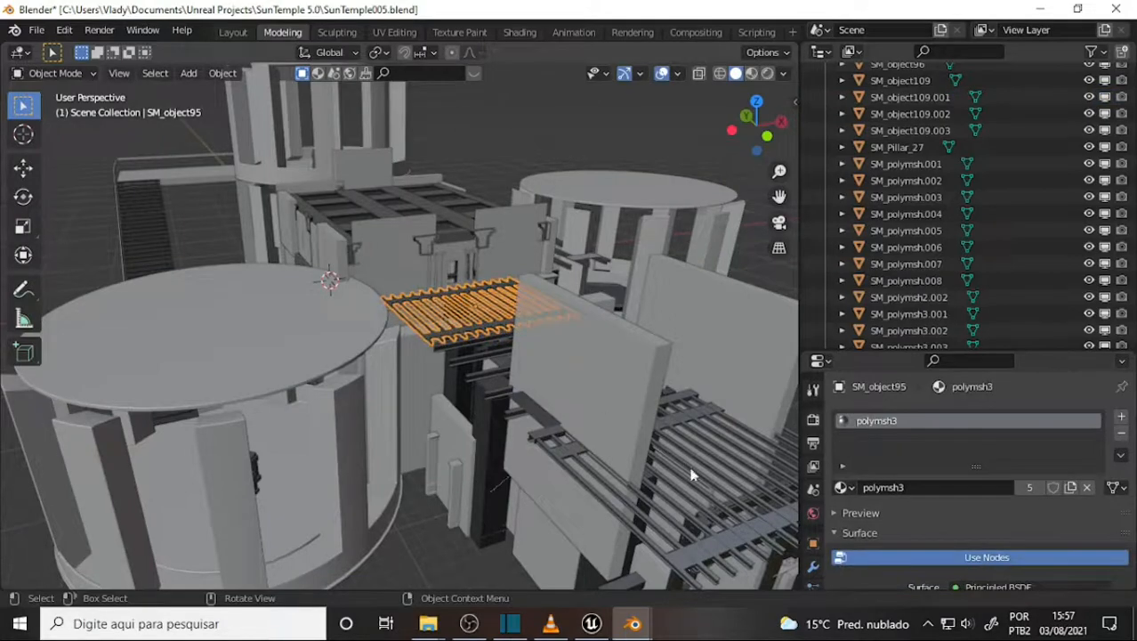
click(697, 484)
middle_drag(646, 319, 668, 316)
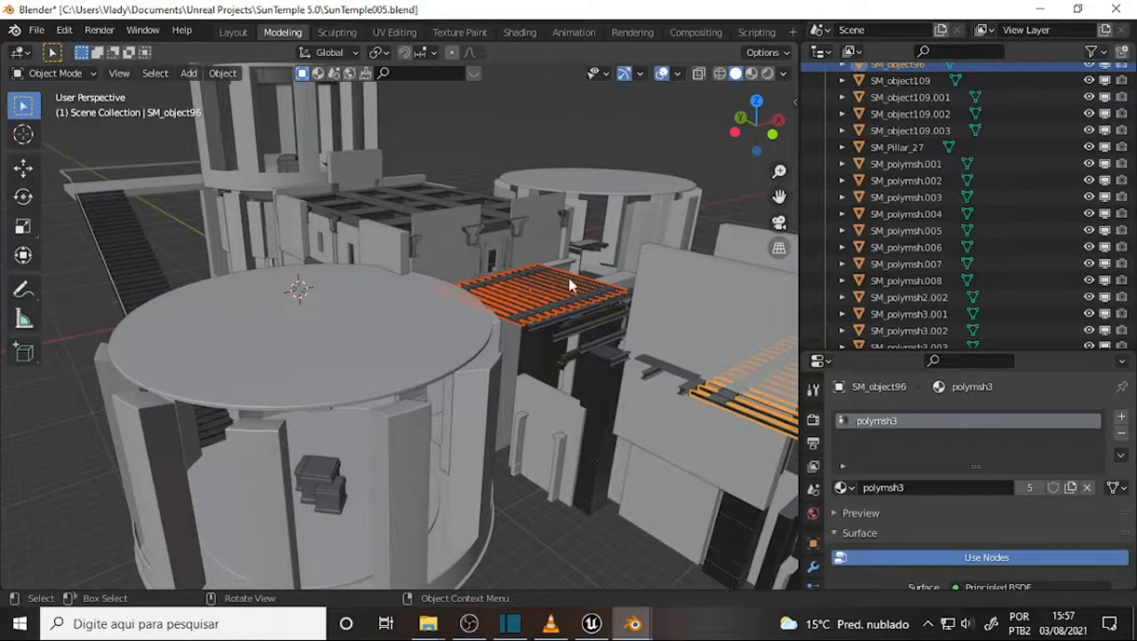
middle_drag(505, 236, 485, 247)
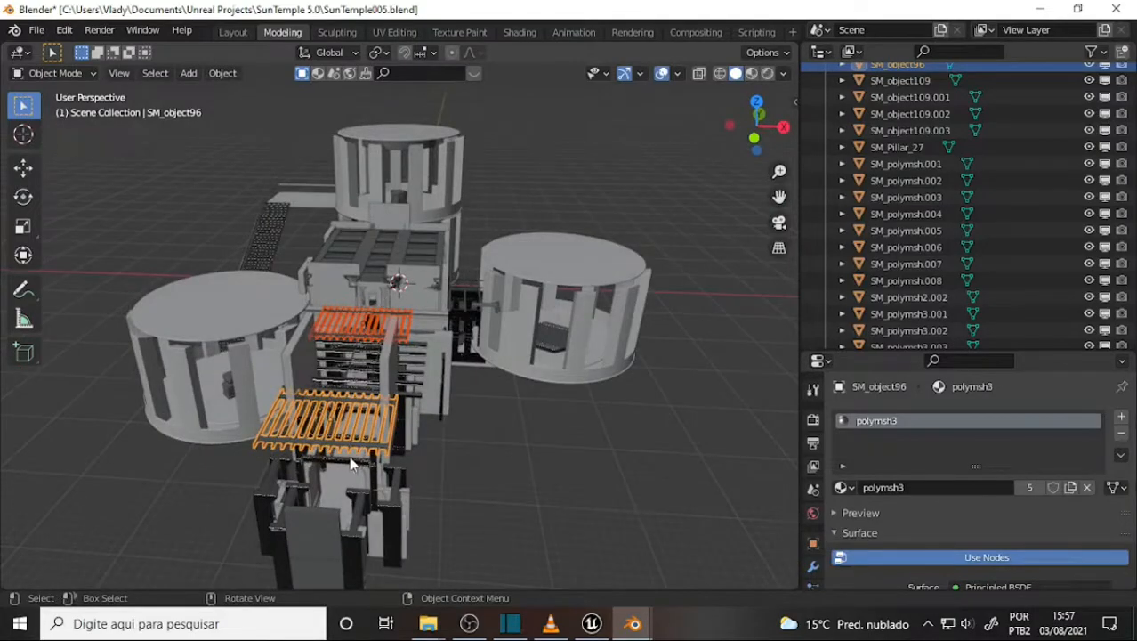
middle_drag(460, 375, 312, 366)
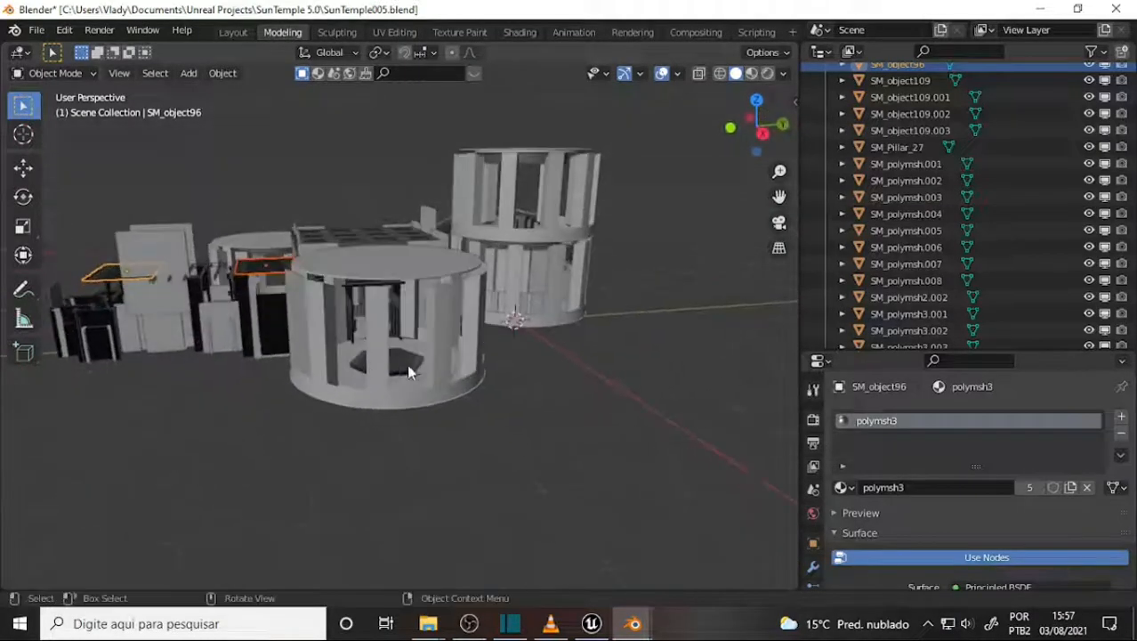
scroll(431, 349, up, 5)
middle_drag(431, 349, 595, 338)
scroll(525, 364, down, 5)
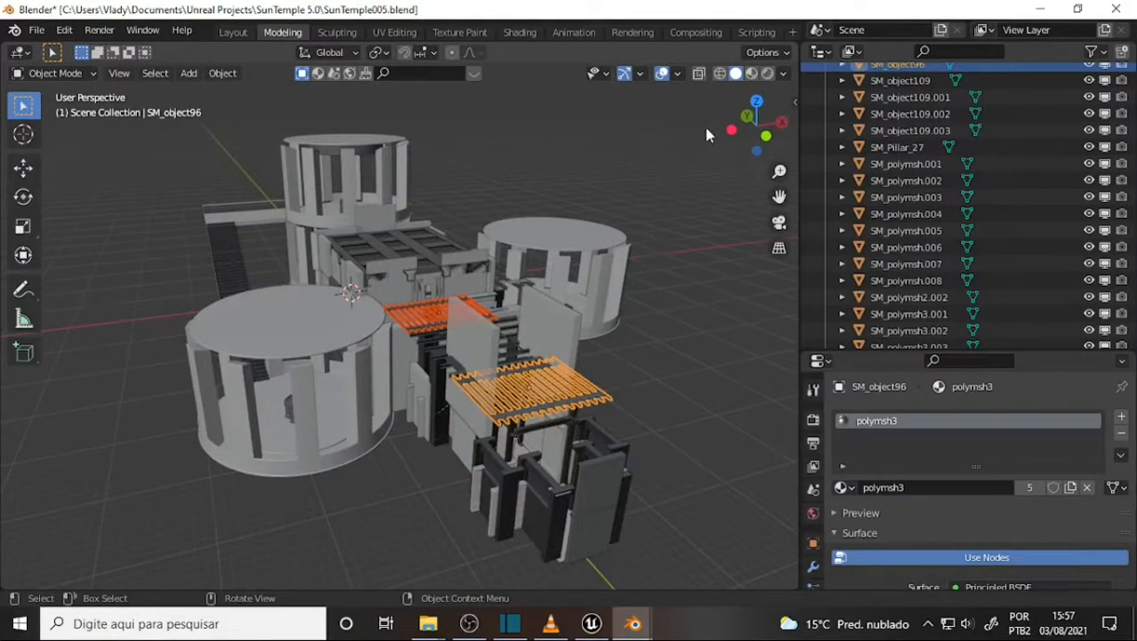
- Switch the viewport to Material Preview and inspect the textures of the round towers SM_Cylinder.003 and SM_Cylinder.004
click(309, 344)
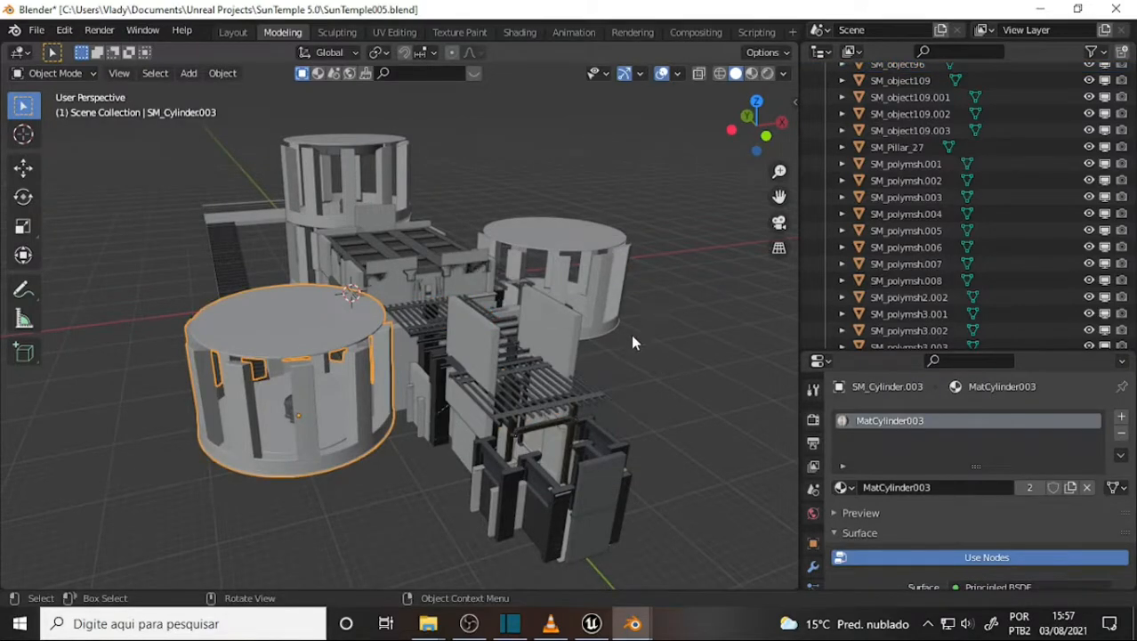
key(z)
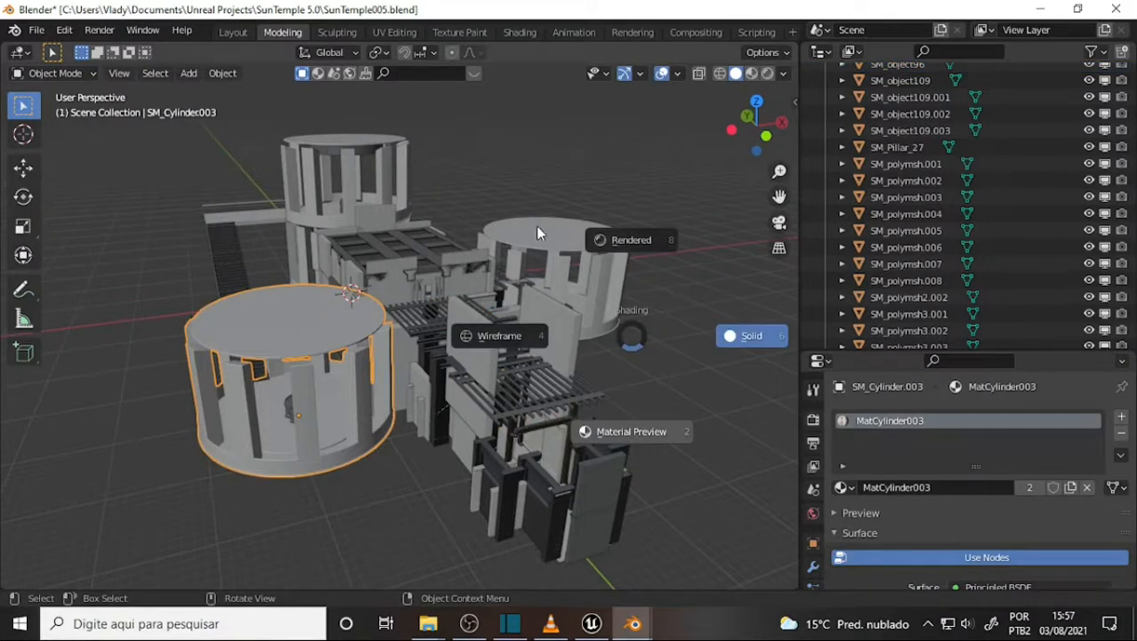
click(621, 435)
click(579, 249)
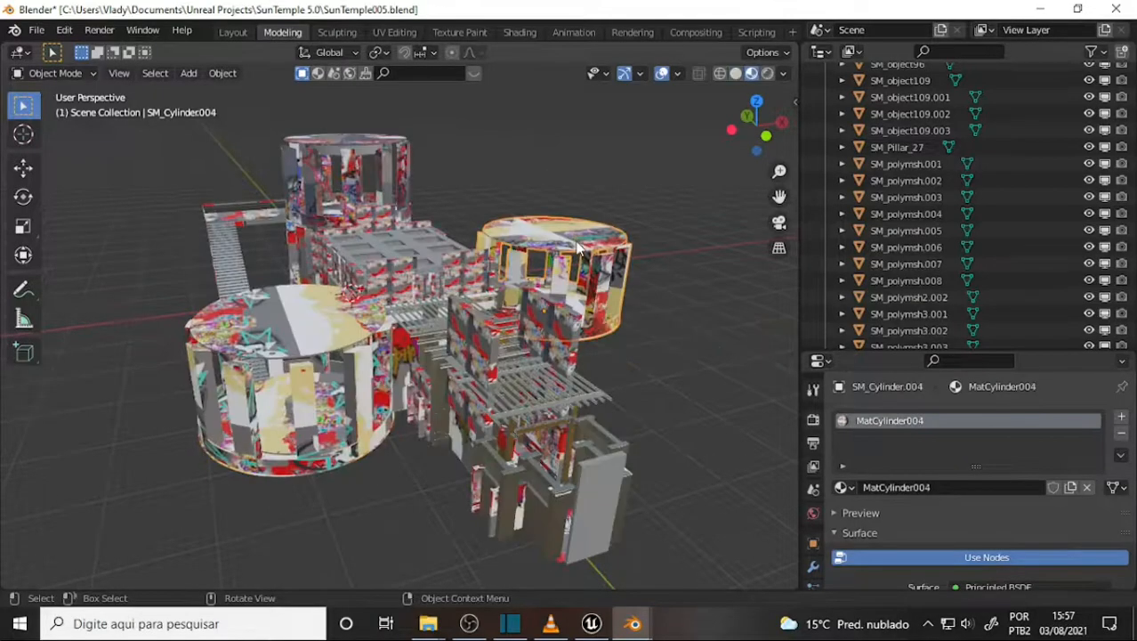
middle_drag(469, 169, 569, 188)
scroll(569, 187, up, 6)
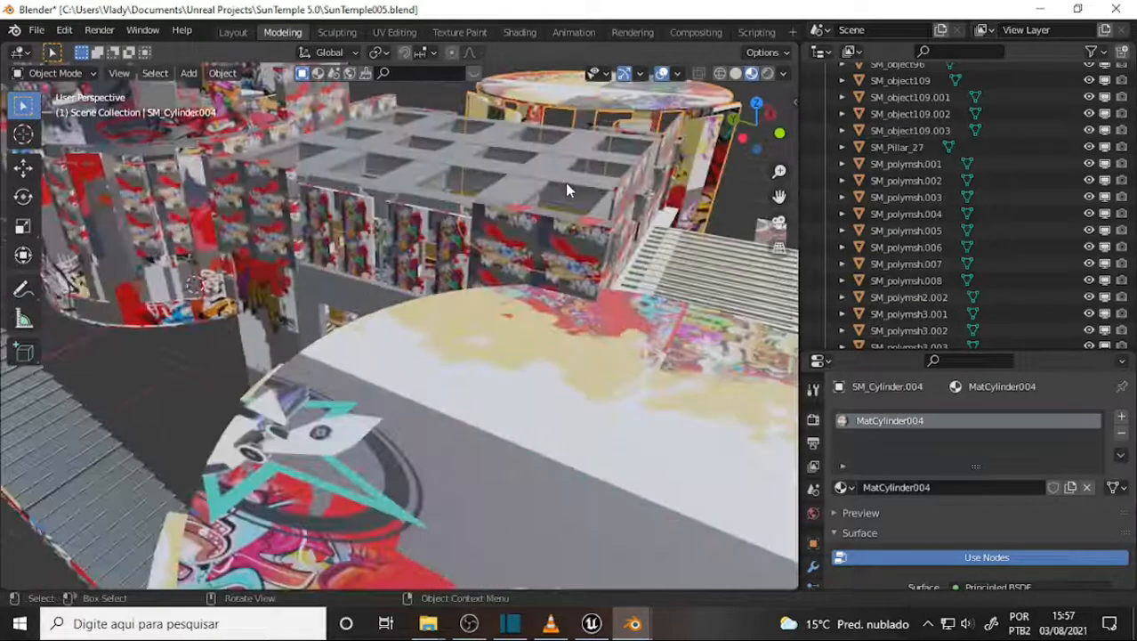
- Examine the graffiti textures on the slatted roofs, coffered roof, walls and round towers of the temple from several sides
scroll(562, 182, up, 8)
middle_drag(513, 156, 396, 151)
scroll(670, 197, down, 5)
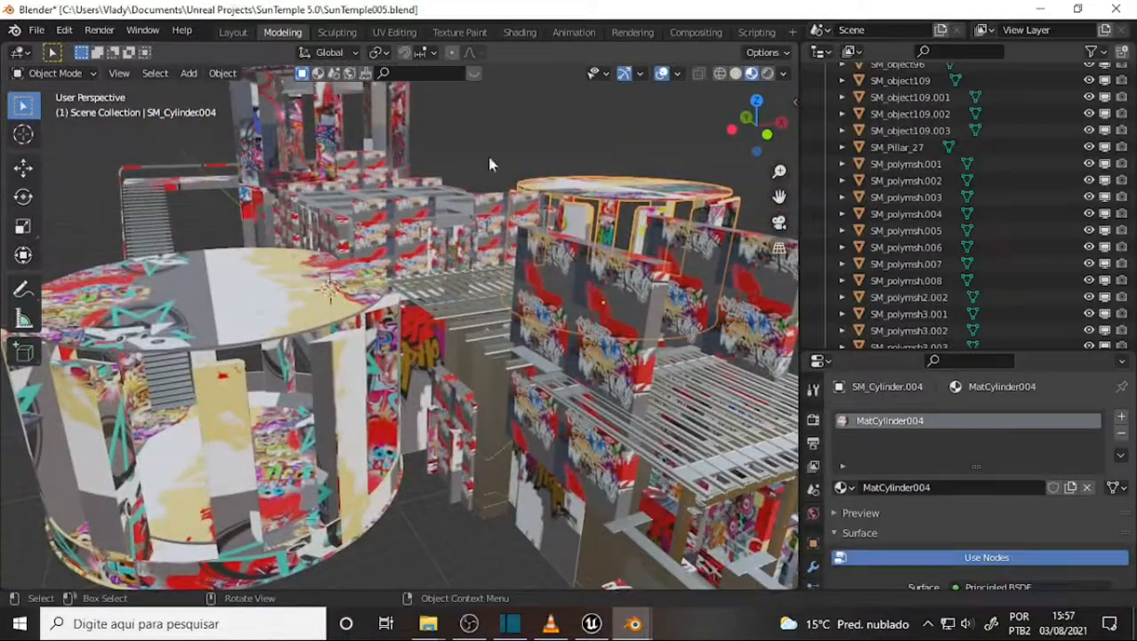
scroll(586, 263, up, 5)
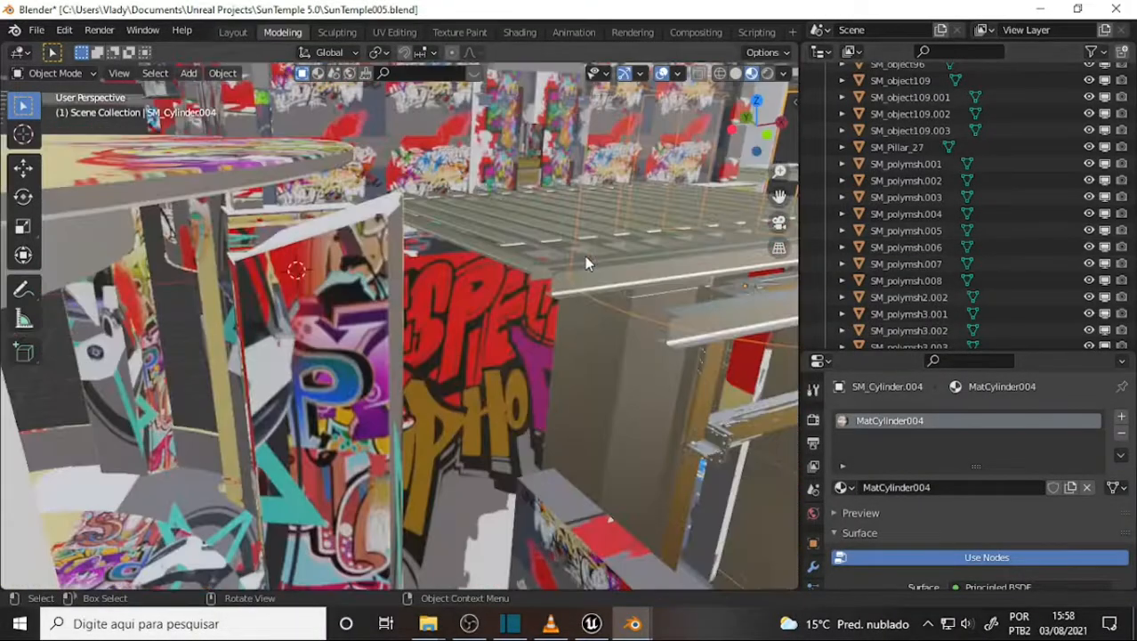
scroll(556, 250, down, 4)
mouse_move(556, 250)
middle_down()
mouse_move(595, 264)
mouse_move(566, 266)
middle_up()
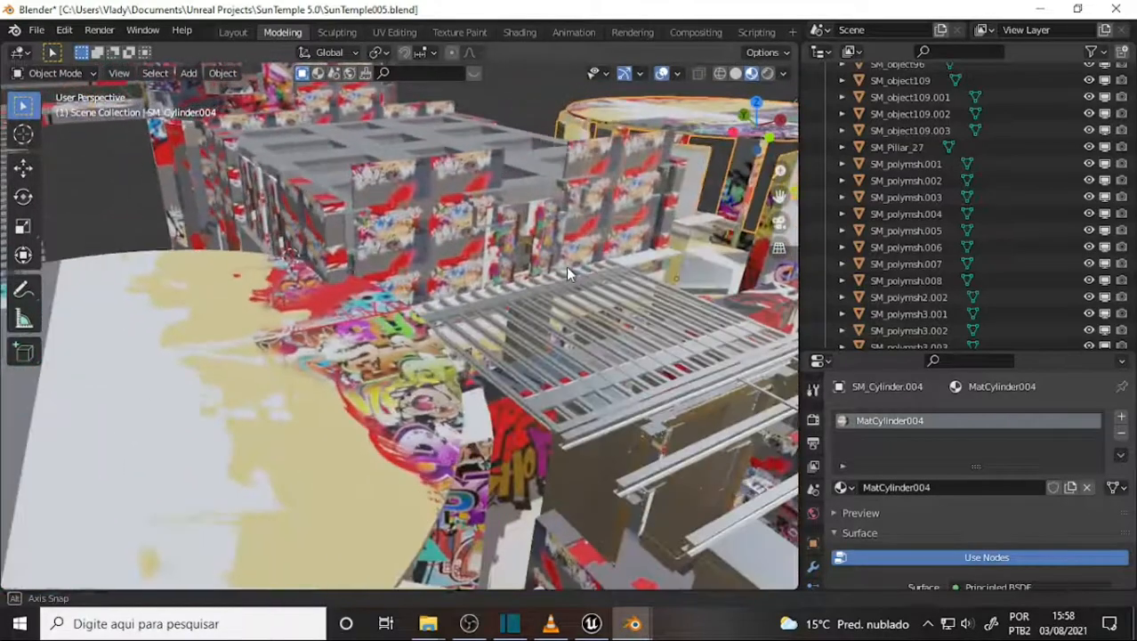
scroll(566, 266, up, 5)
scroll(482, 292, down, 3)
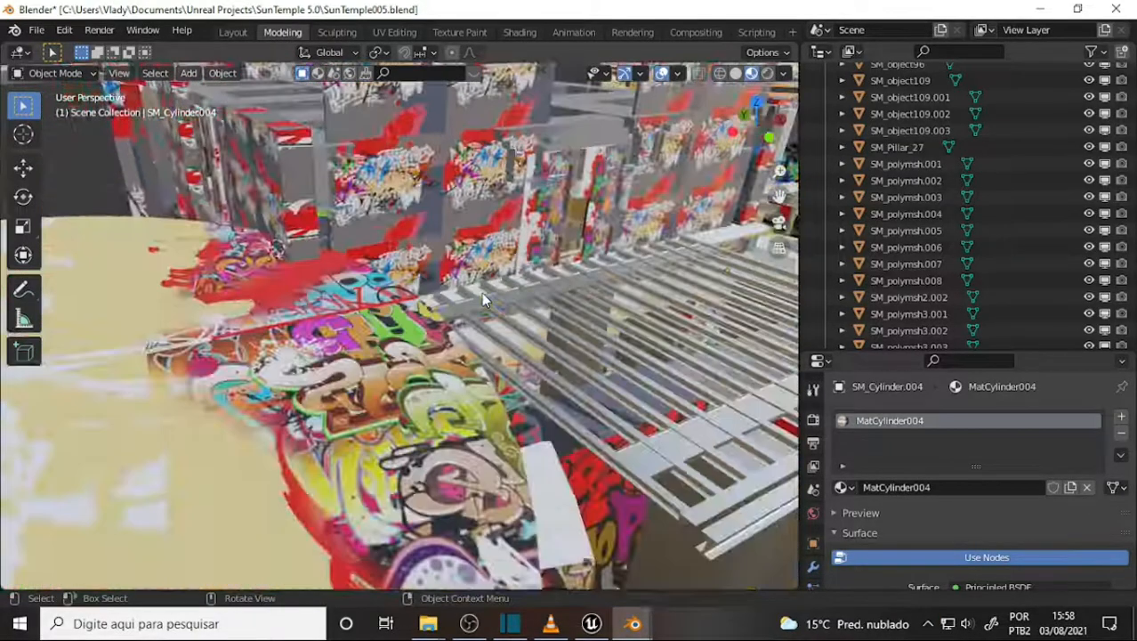
scroll(482, 292, down, 5)
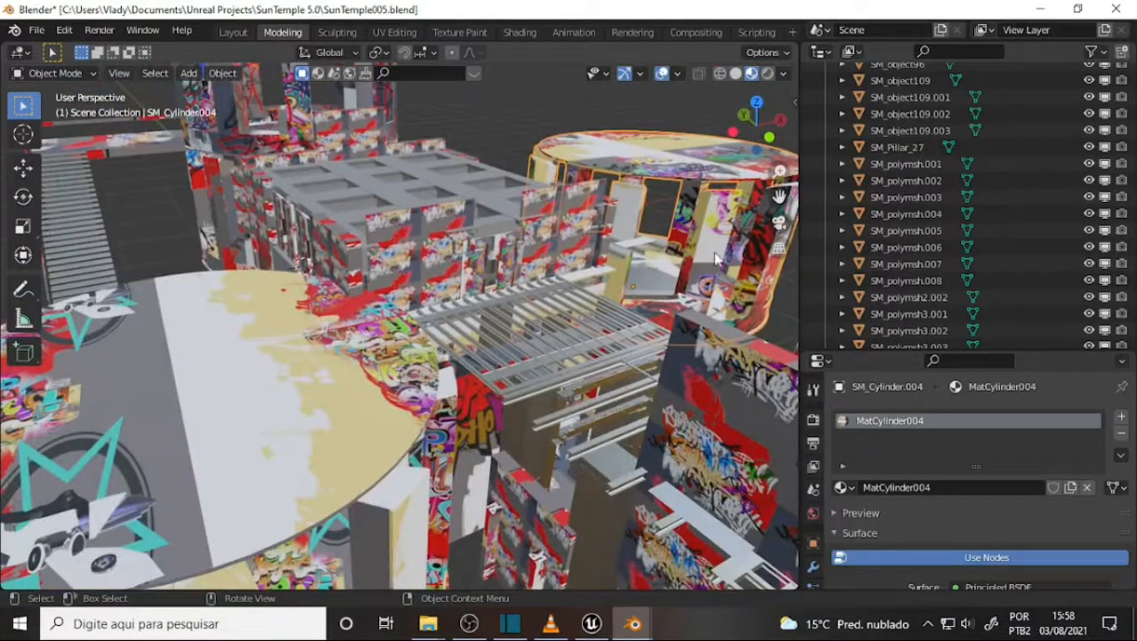
scroll(617, 206, down, 4)
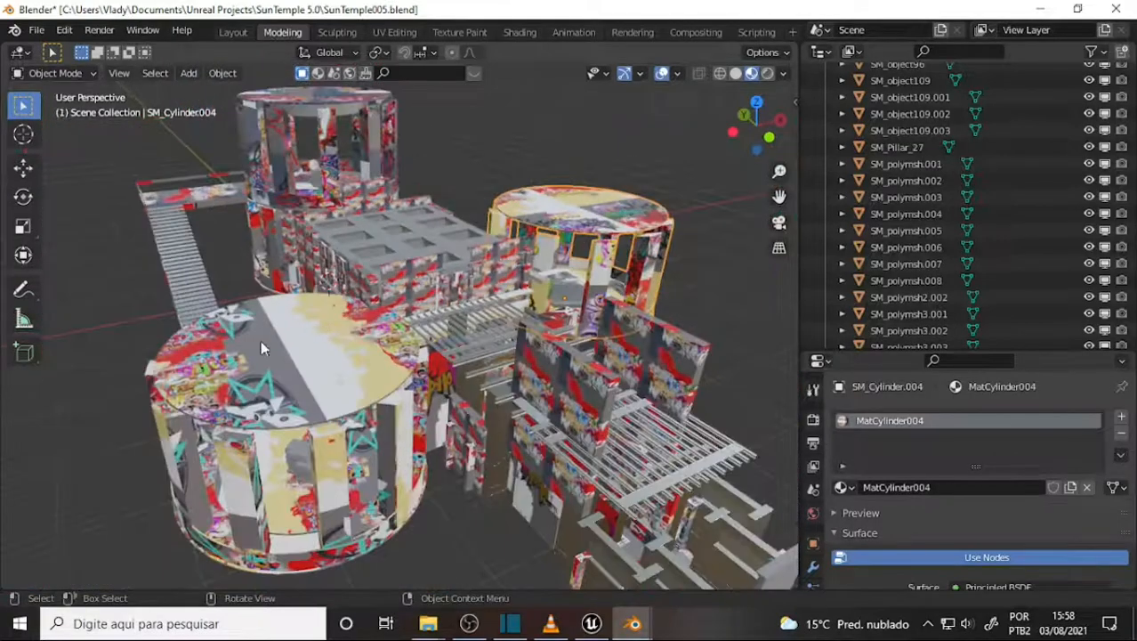
mouse_move(407, 346)
middle_down()
mouse_move(413, 274)
mouse_move(407, 329)
middle_up()
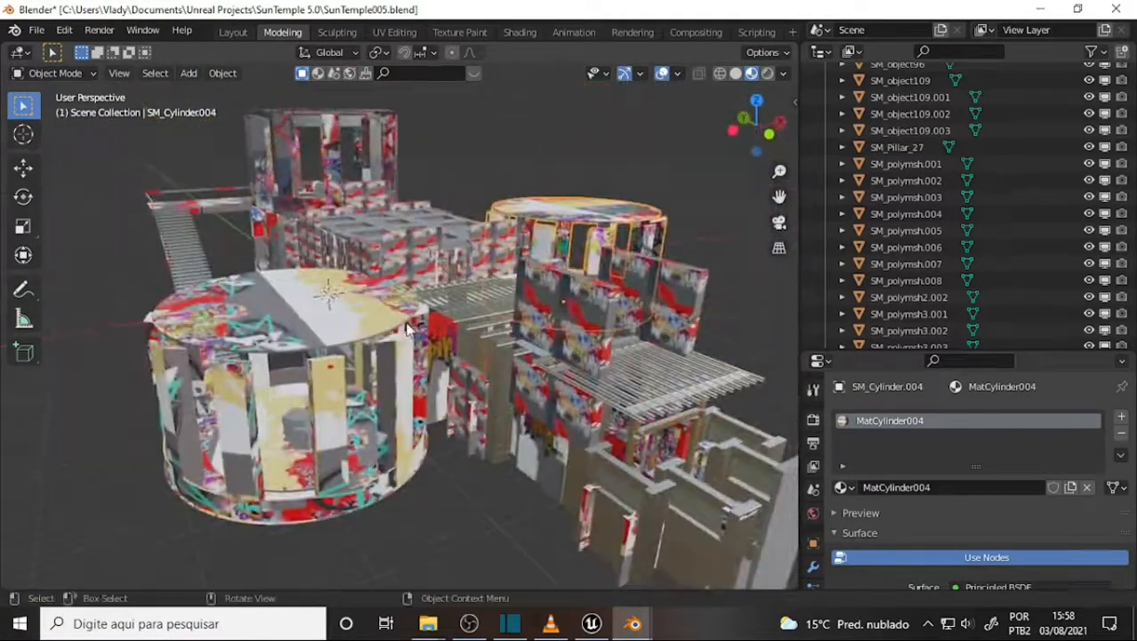
- Switch to Unreal Editor to view the original temple's interior, glance at the VLC tutorial video, and return to the SunTemple005.blend window in Blender
click(592, 623)
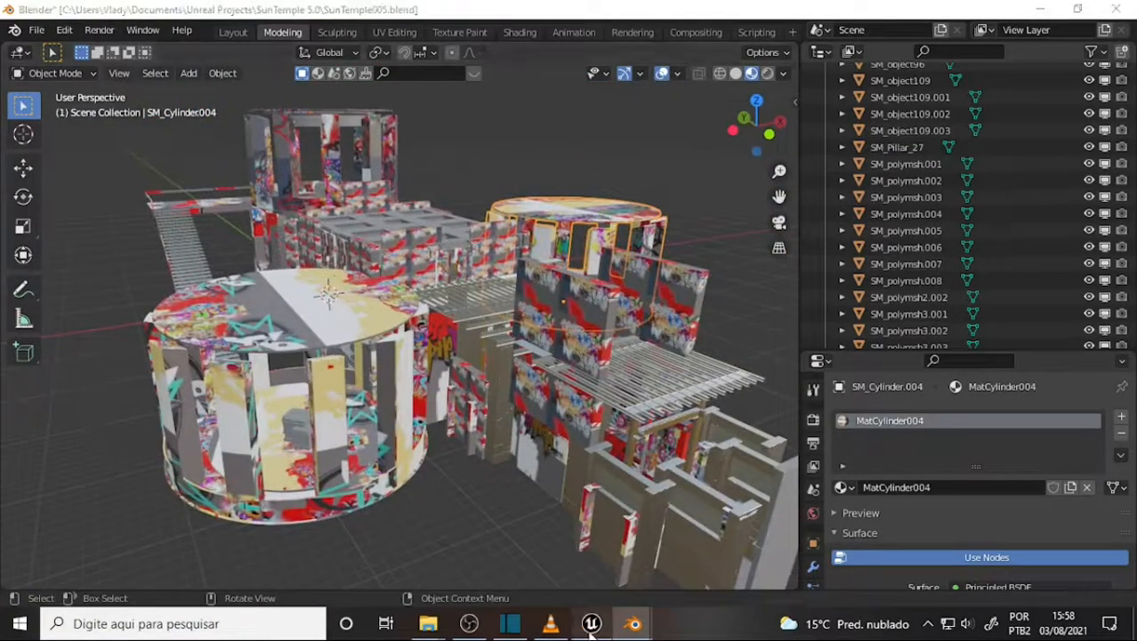
scroll(609, 247, up, 10)
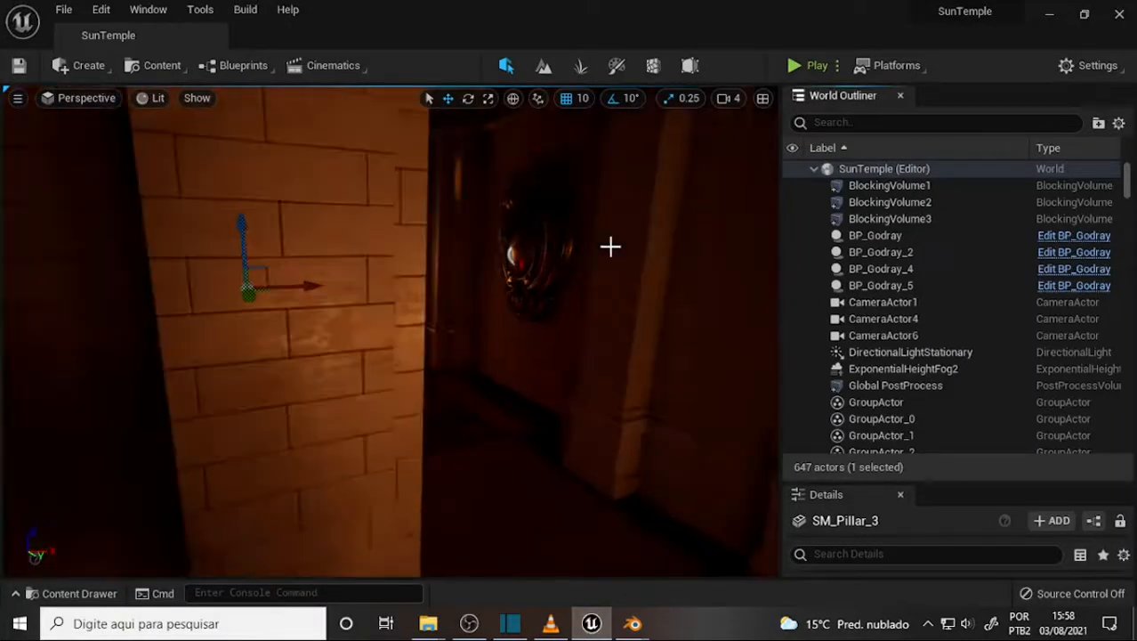
scroll(610, 248, down, 6)
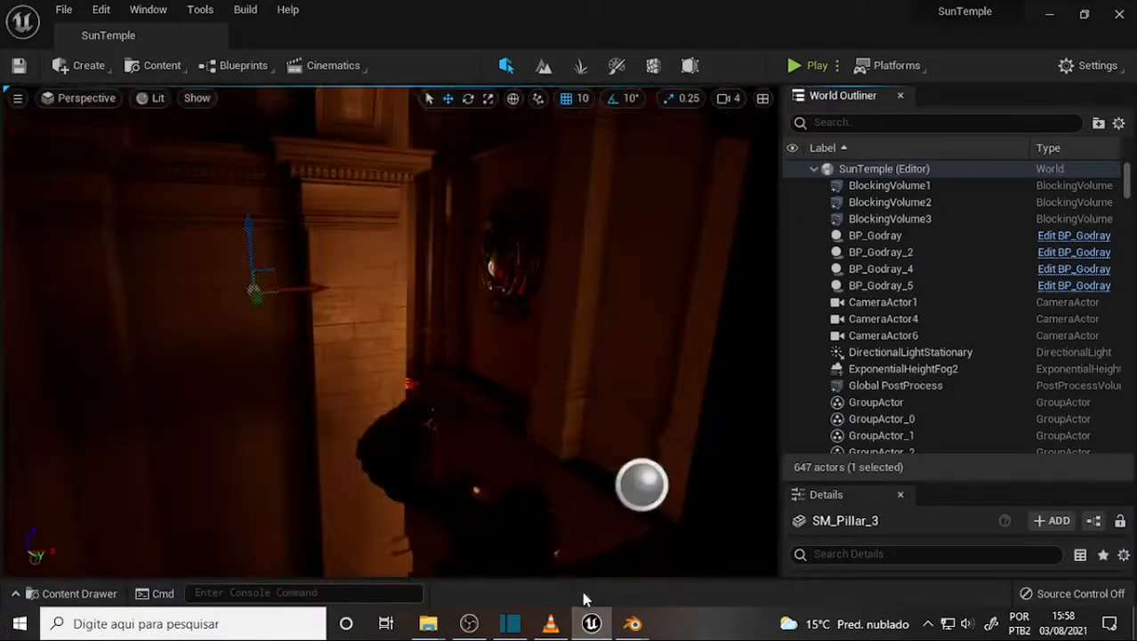
click(550, 626)
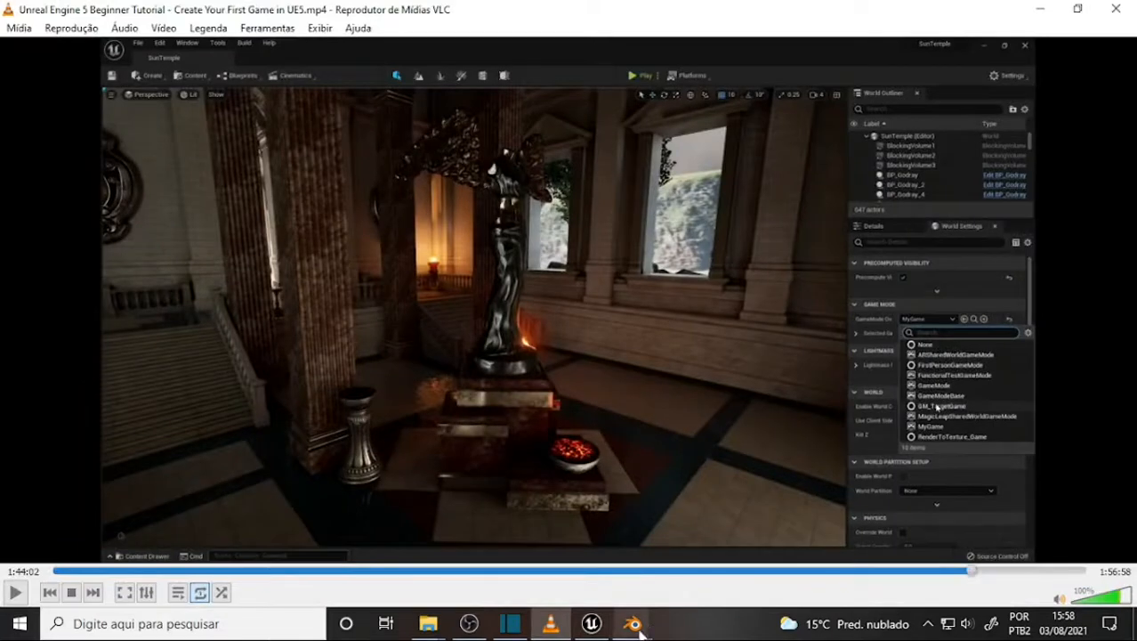
mouse_move(633, 625)
click(716, 569)
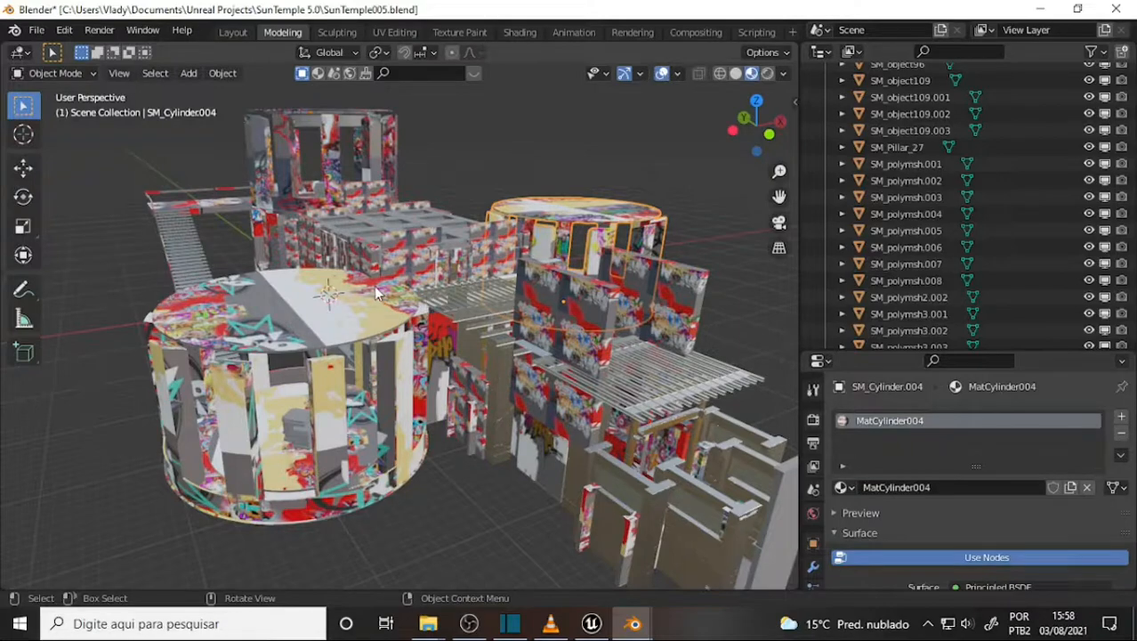
- Select the round tower SM_Cylinder.003 and open the UV Editing workspace for it
middle_drag(375, 293, 498, 291)
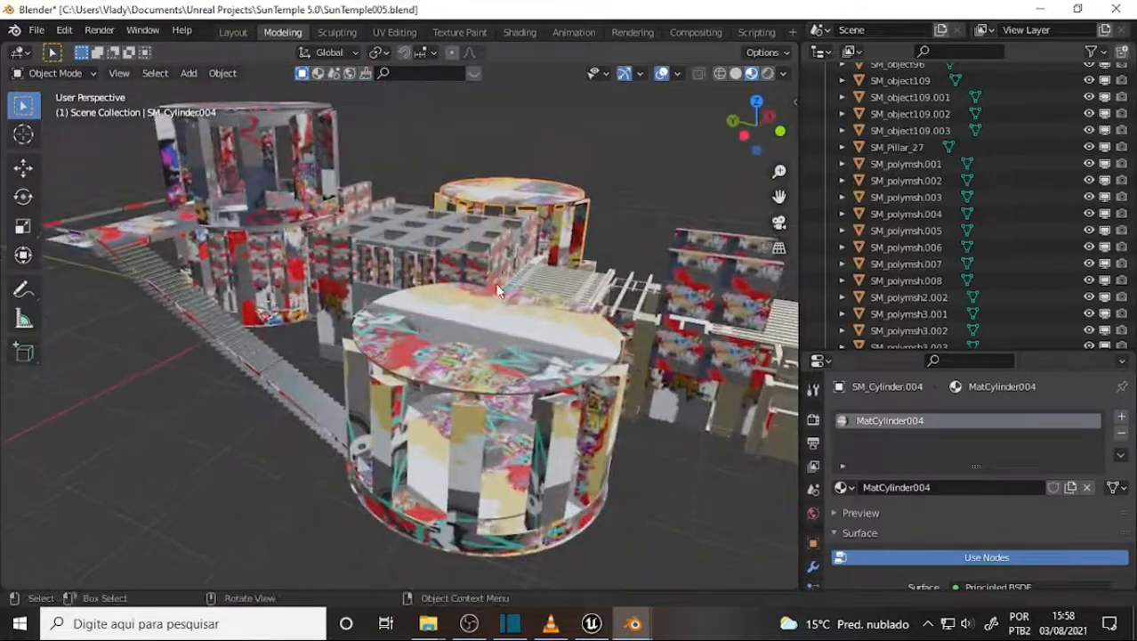
click(518, 343)
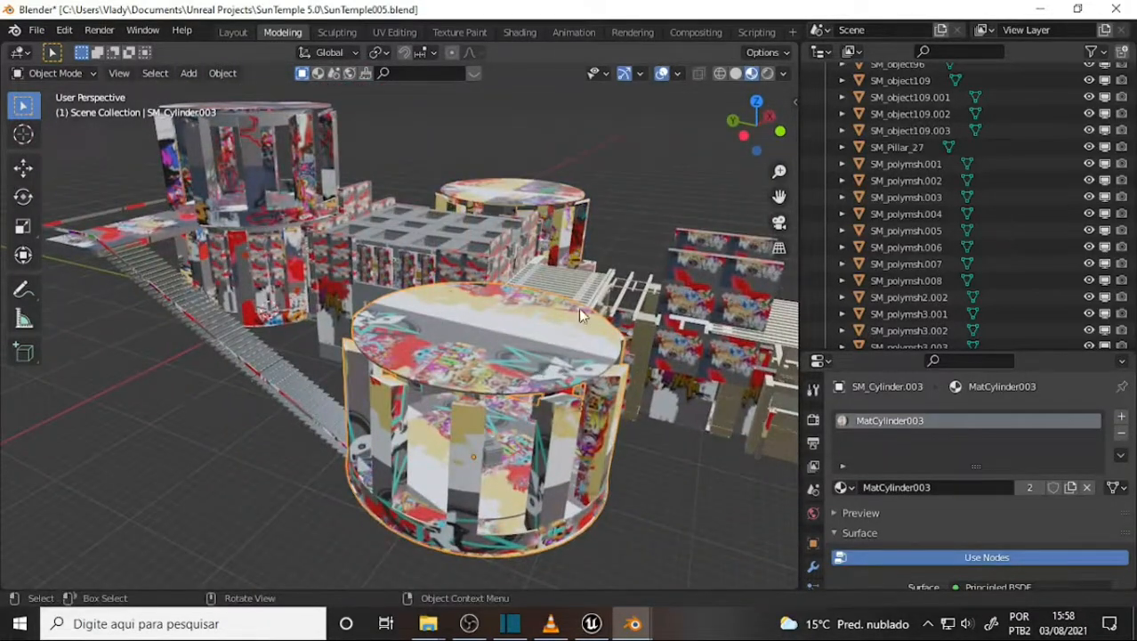
middle_drag(578, 307, 569, 344)
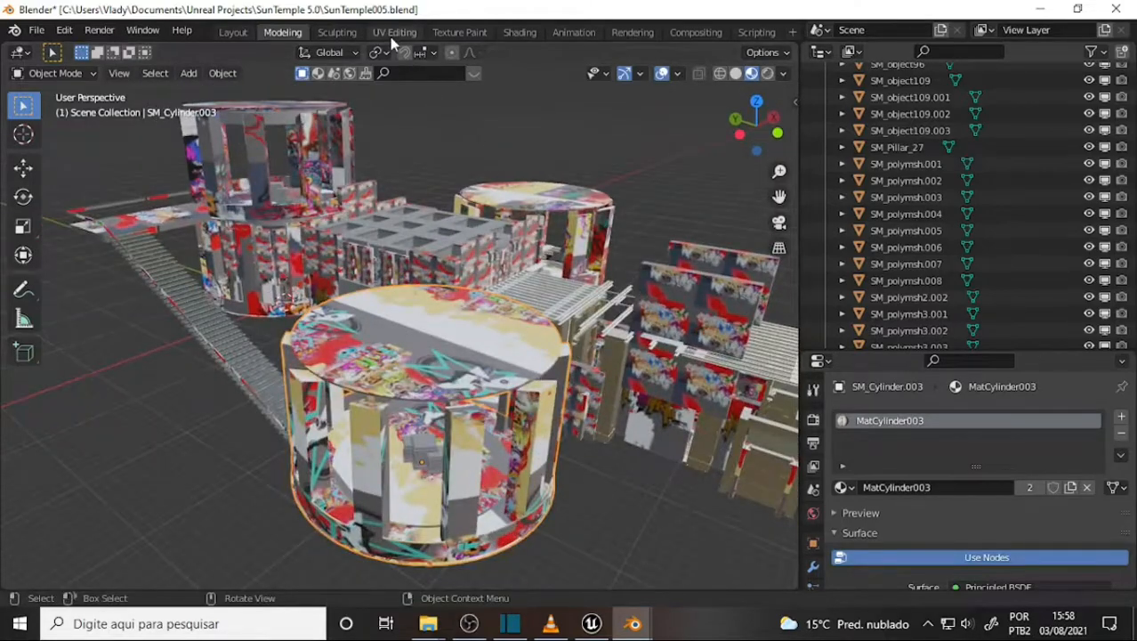
click(392, 33)
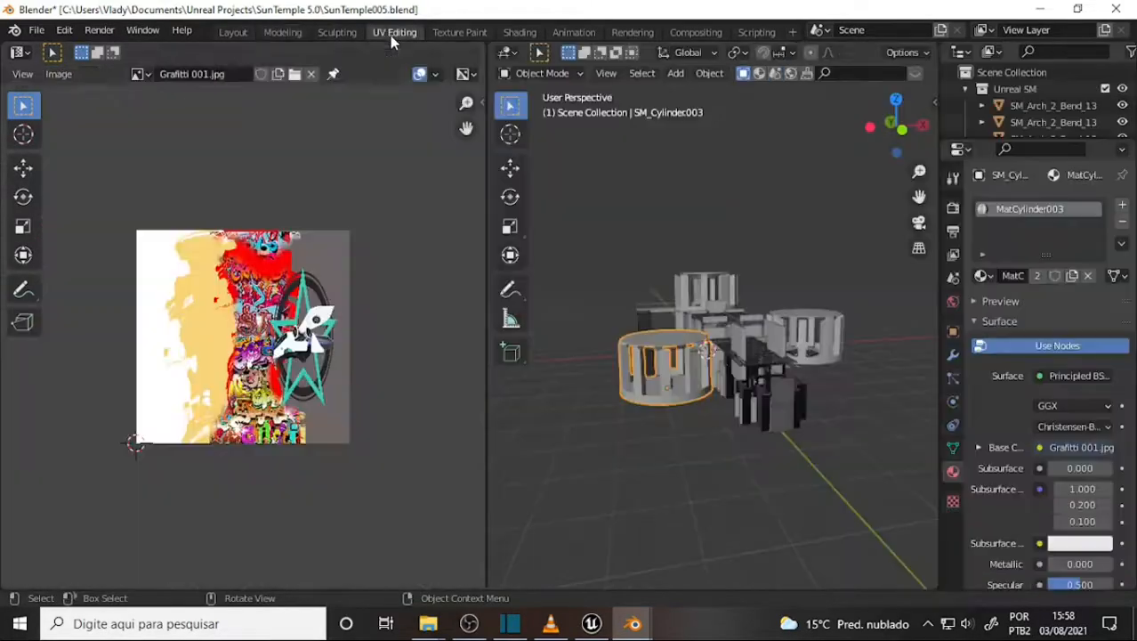
- Put the round tower SM_Cylinder.003 in Edit Mode and select all its faces to inspect its UV layout over Grafitti 001.jpg
click(672, 360)
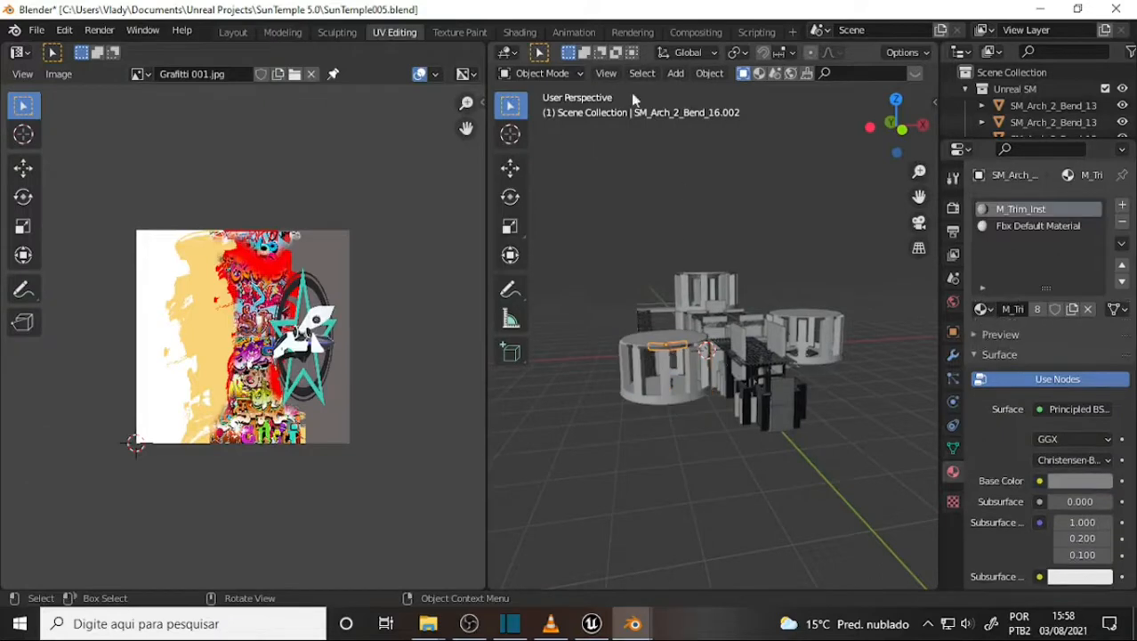
click(667, 404)
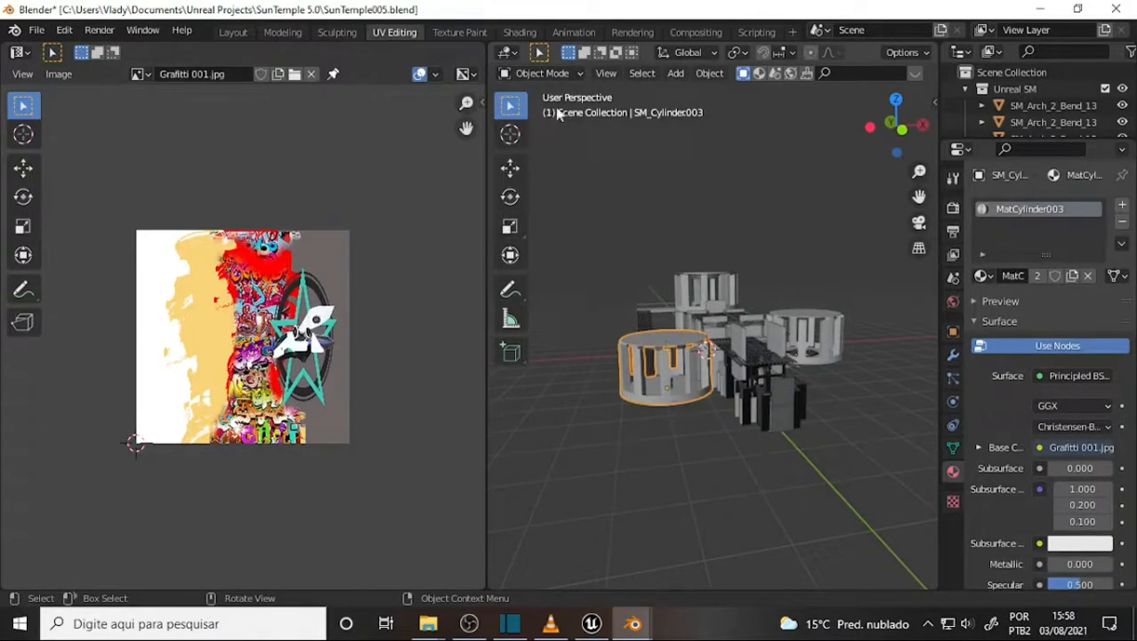
click(546, 74)
click(541, 112)
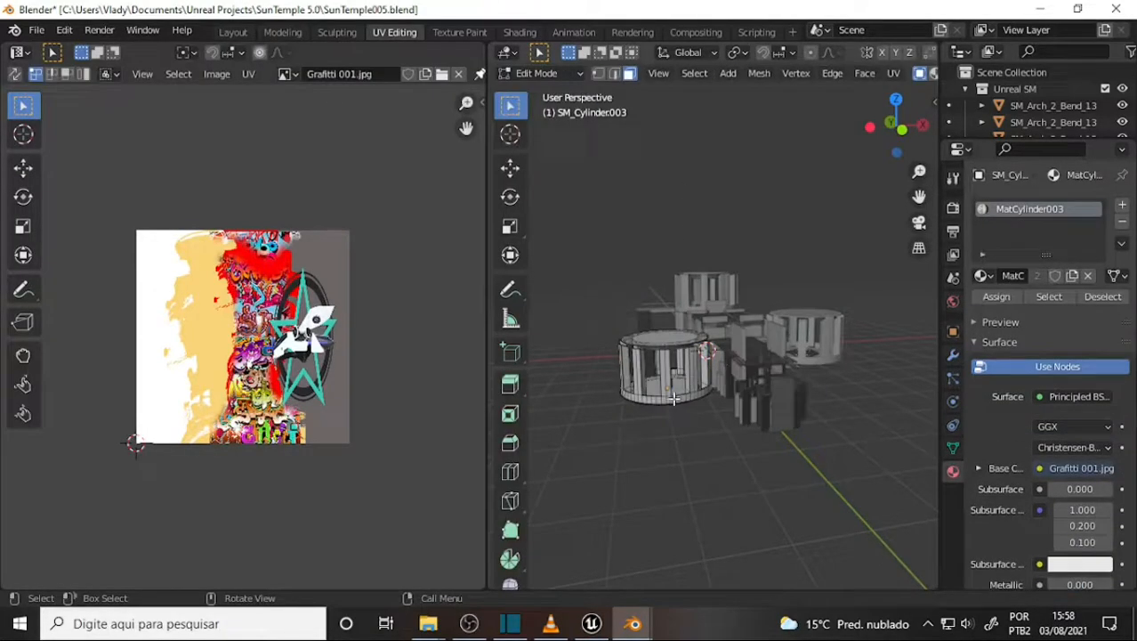
key(a)
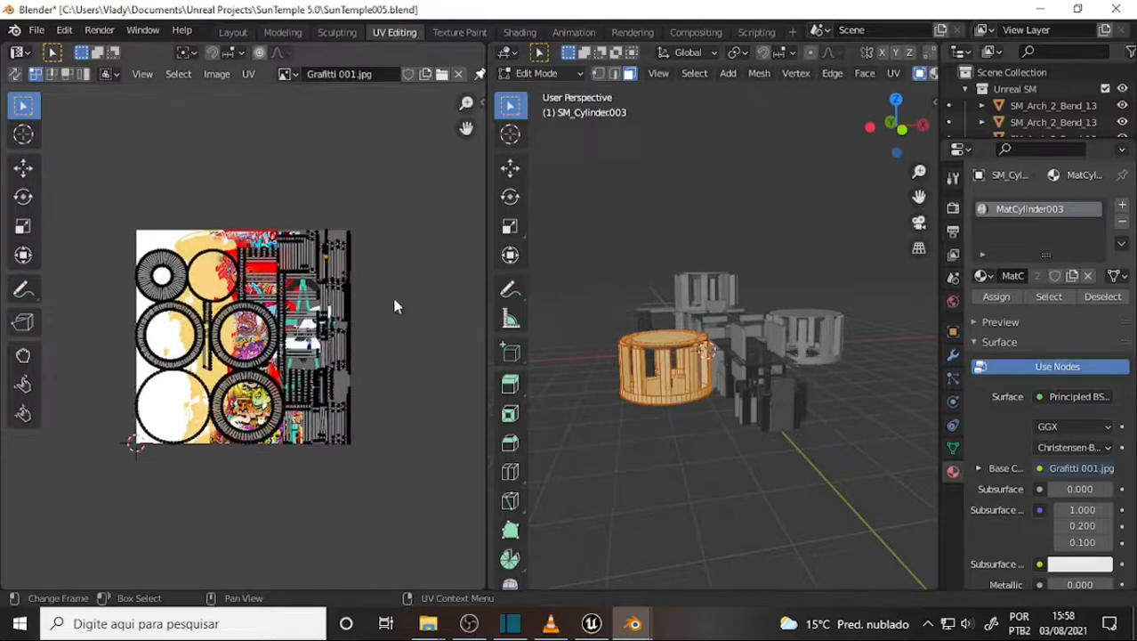
scroll(396, 306, up, 2)
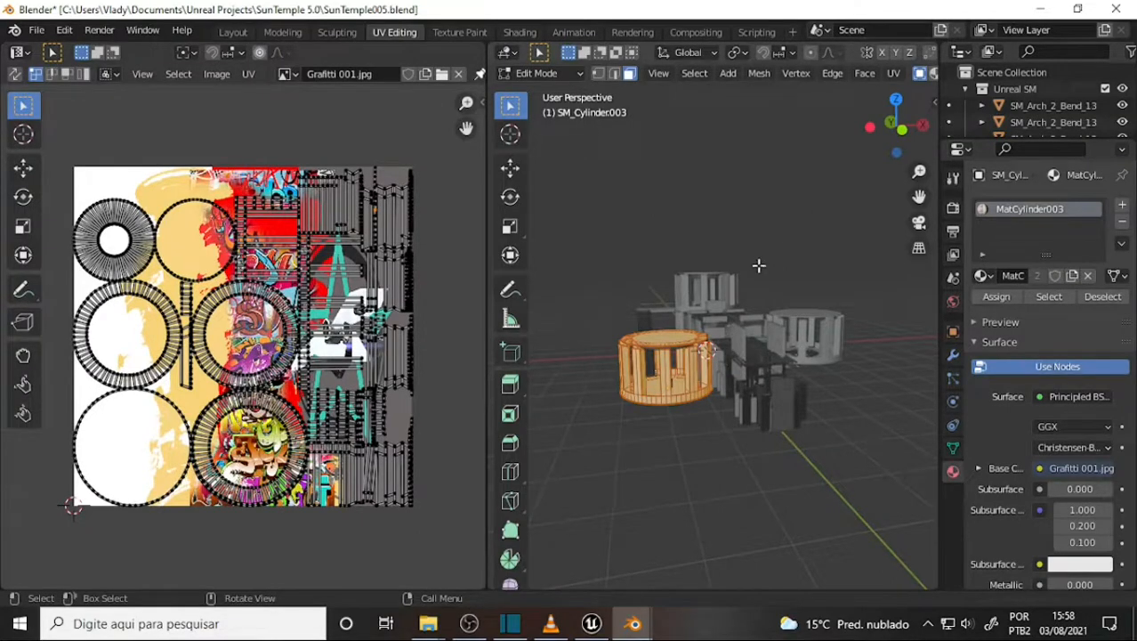
- Switch to Unreal Editor to examine the original level's brick wall and arched interior, and return to the SunTemple005.blend window in Blender
click(590, 623)
scroll(537, 354, down, 3)
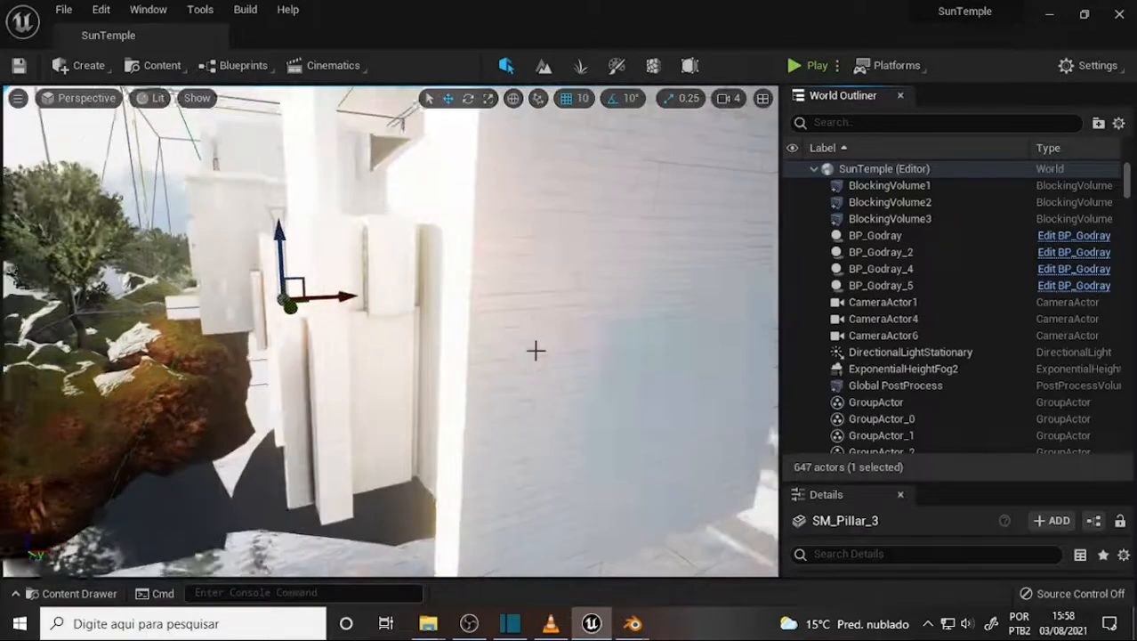
right_drag(538, 352, 517, 377)
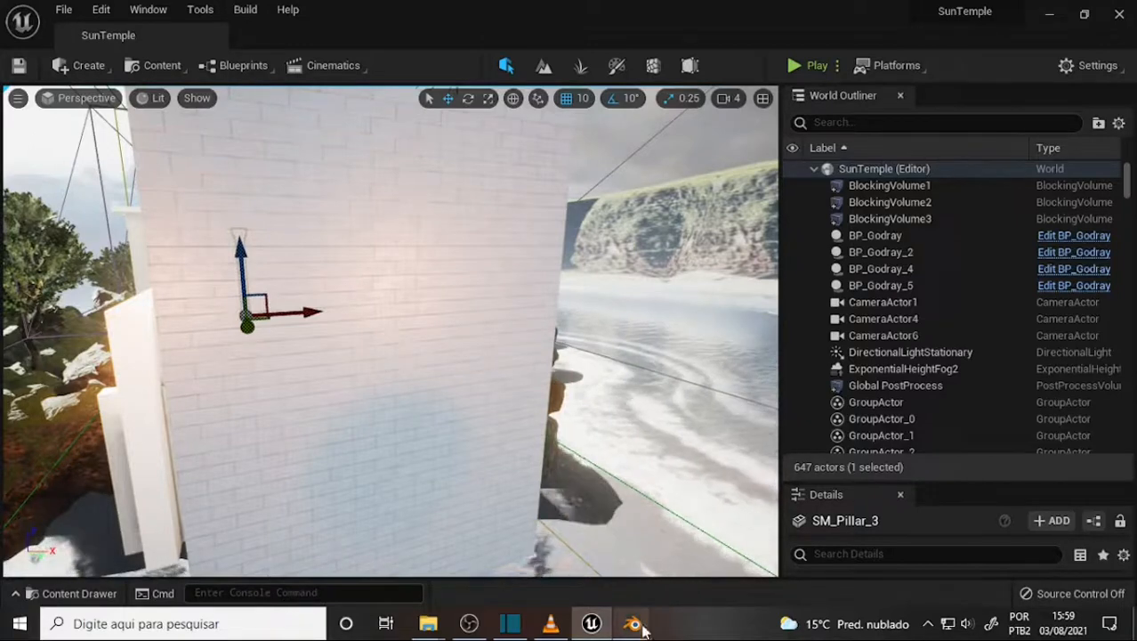
mouse_move(645, 629)
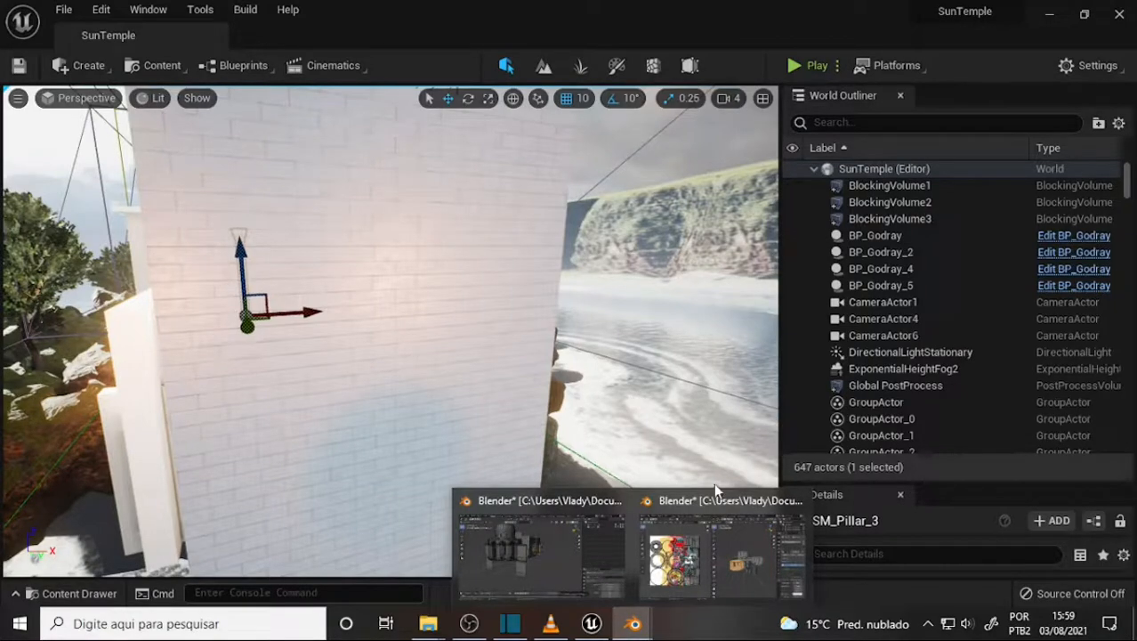
right_drag(598, 262, 570, 267)
right_drag(645, 225, 645, 227)
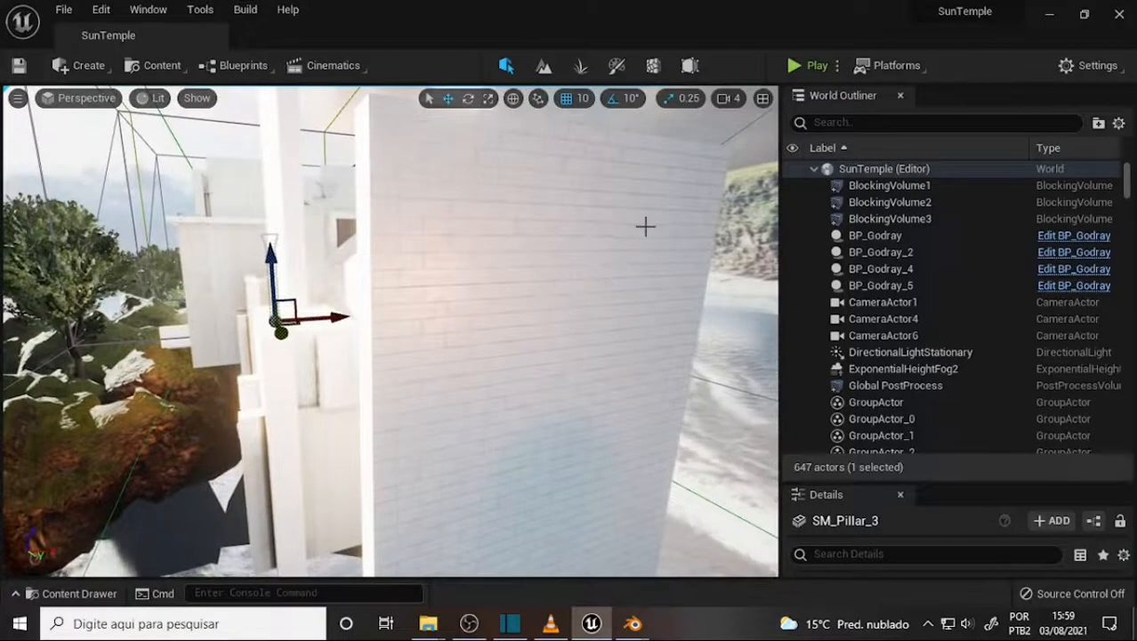
scroll(645, 224, up, 2)
scroll(645, 225, down, 2)
scroll(643, 221, up, 2)
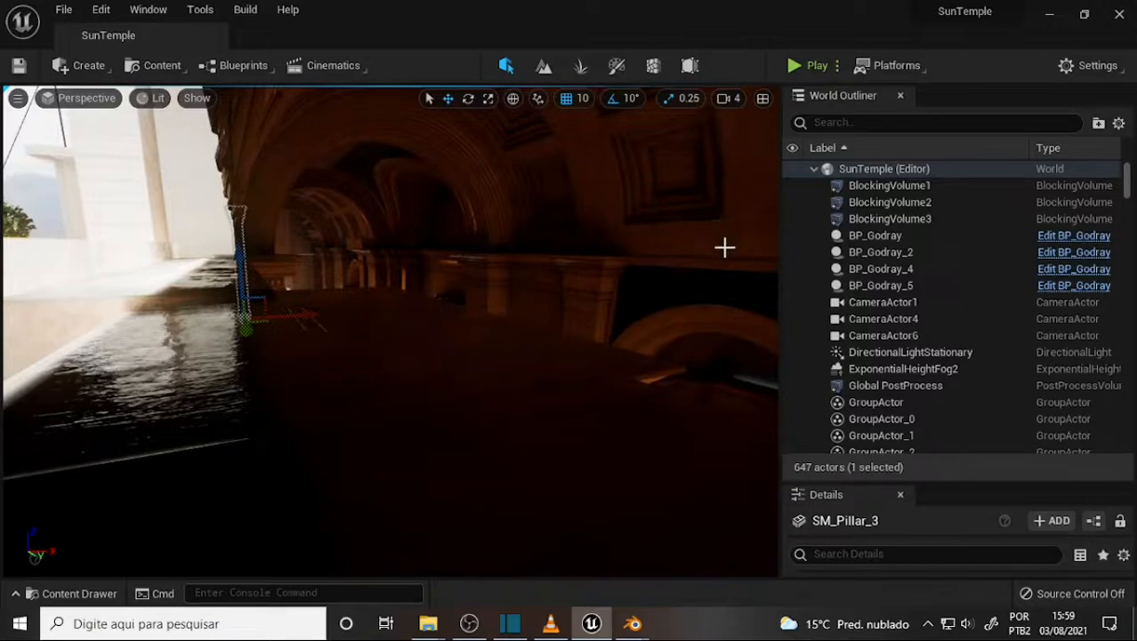
mouse_move(633, 626)
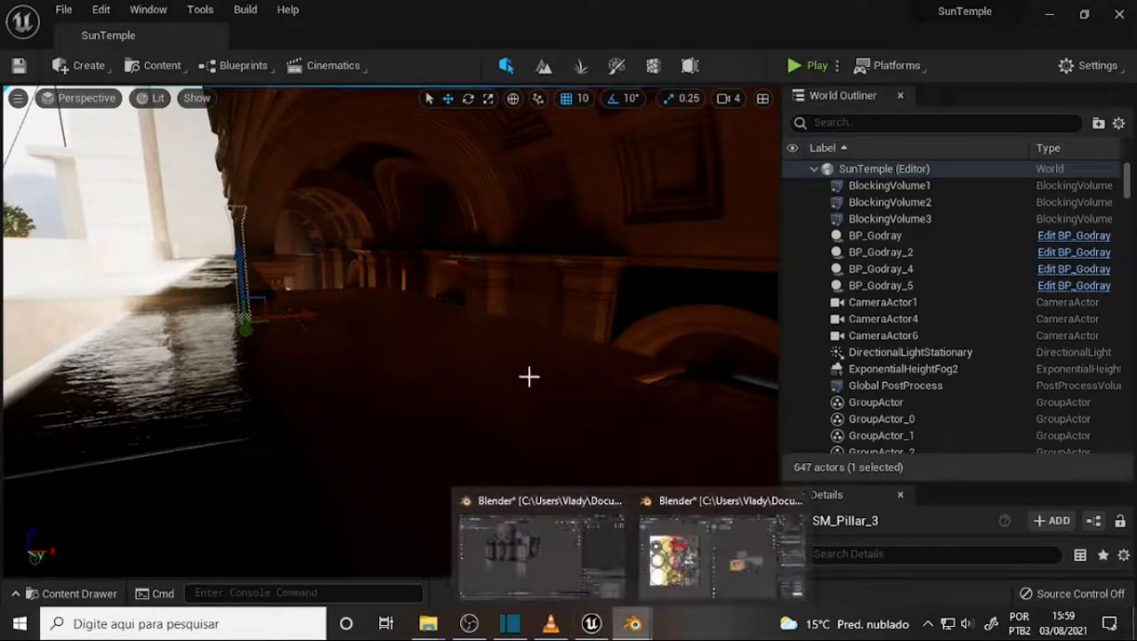
click(716, 552)
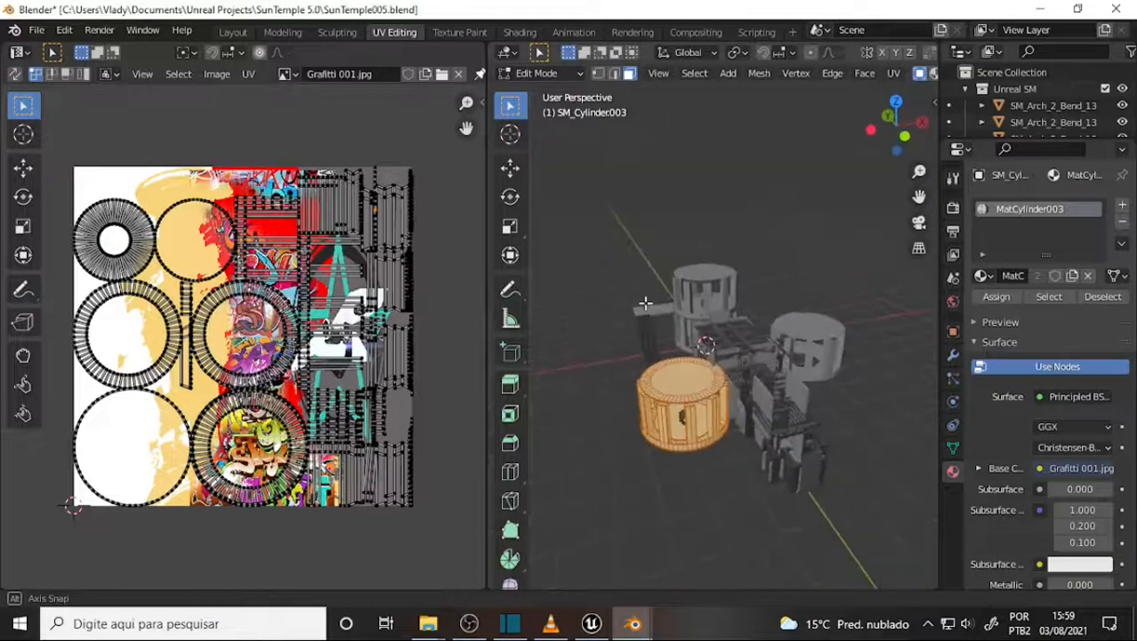